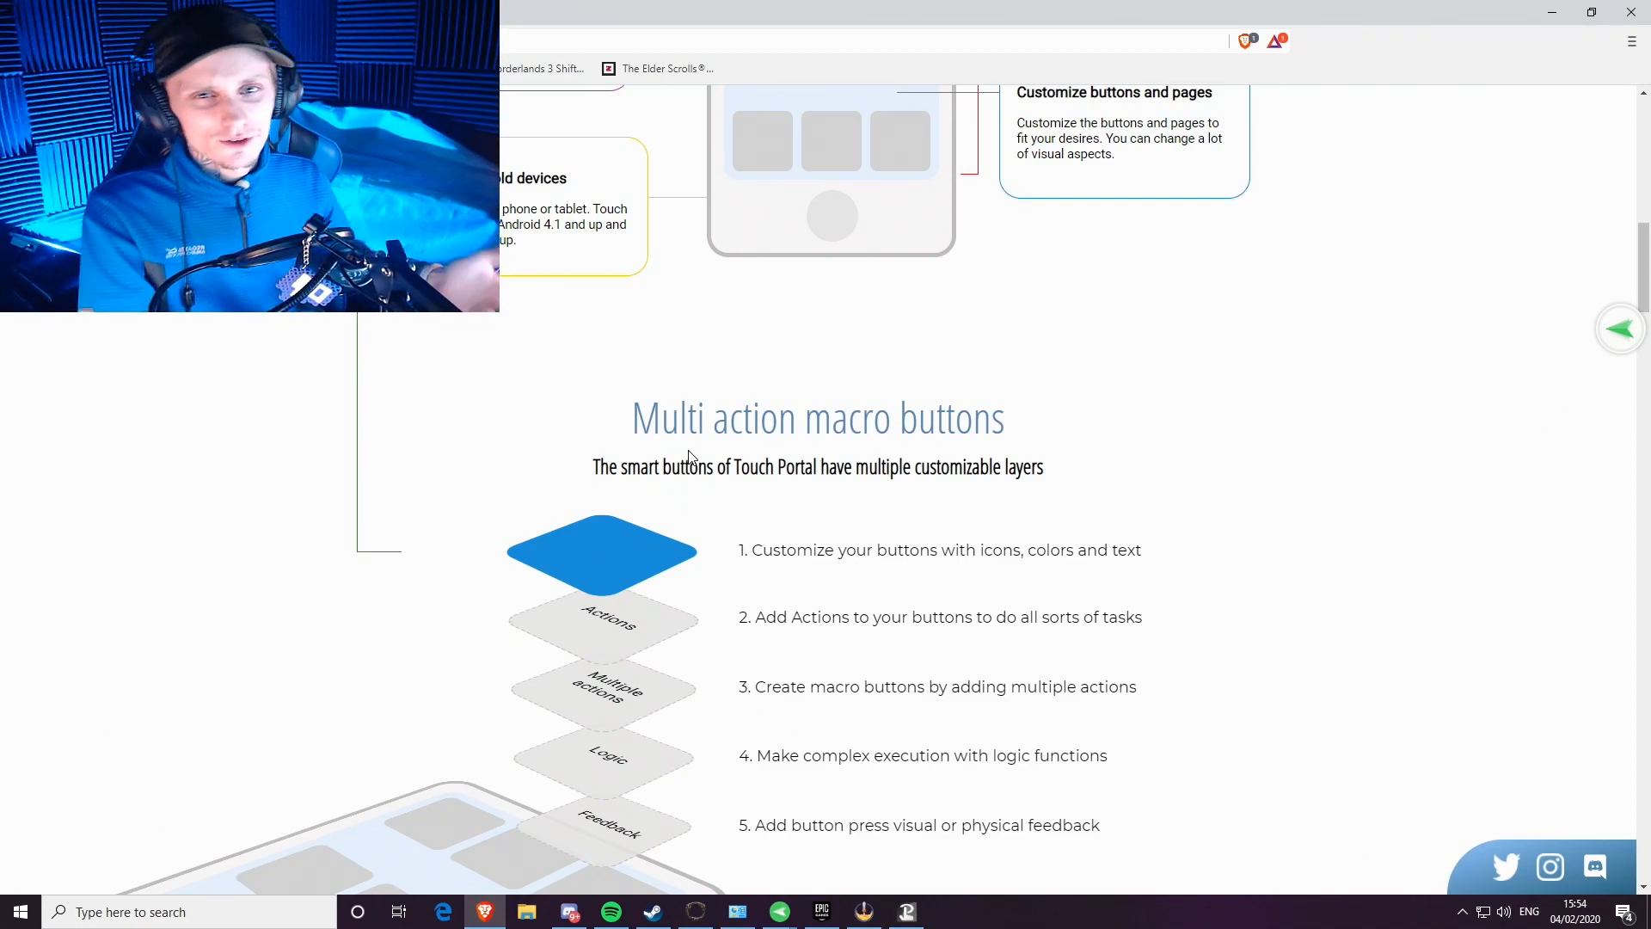
Look through the Touch Portal site's integrated services, shareable buttons and pages, and upgrades, down to the downloads
scroll(471, 357, "down", 8)
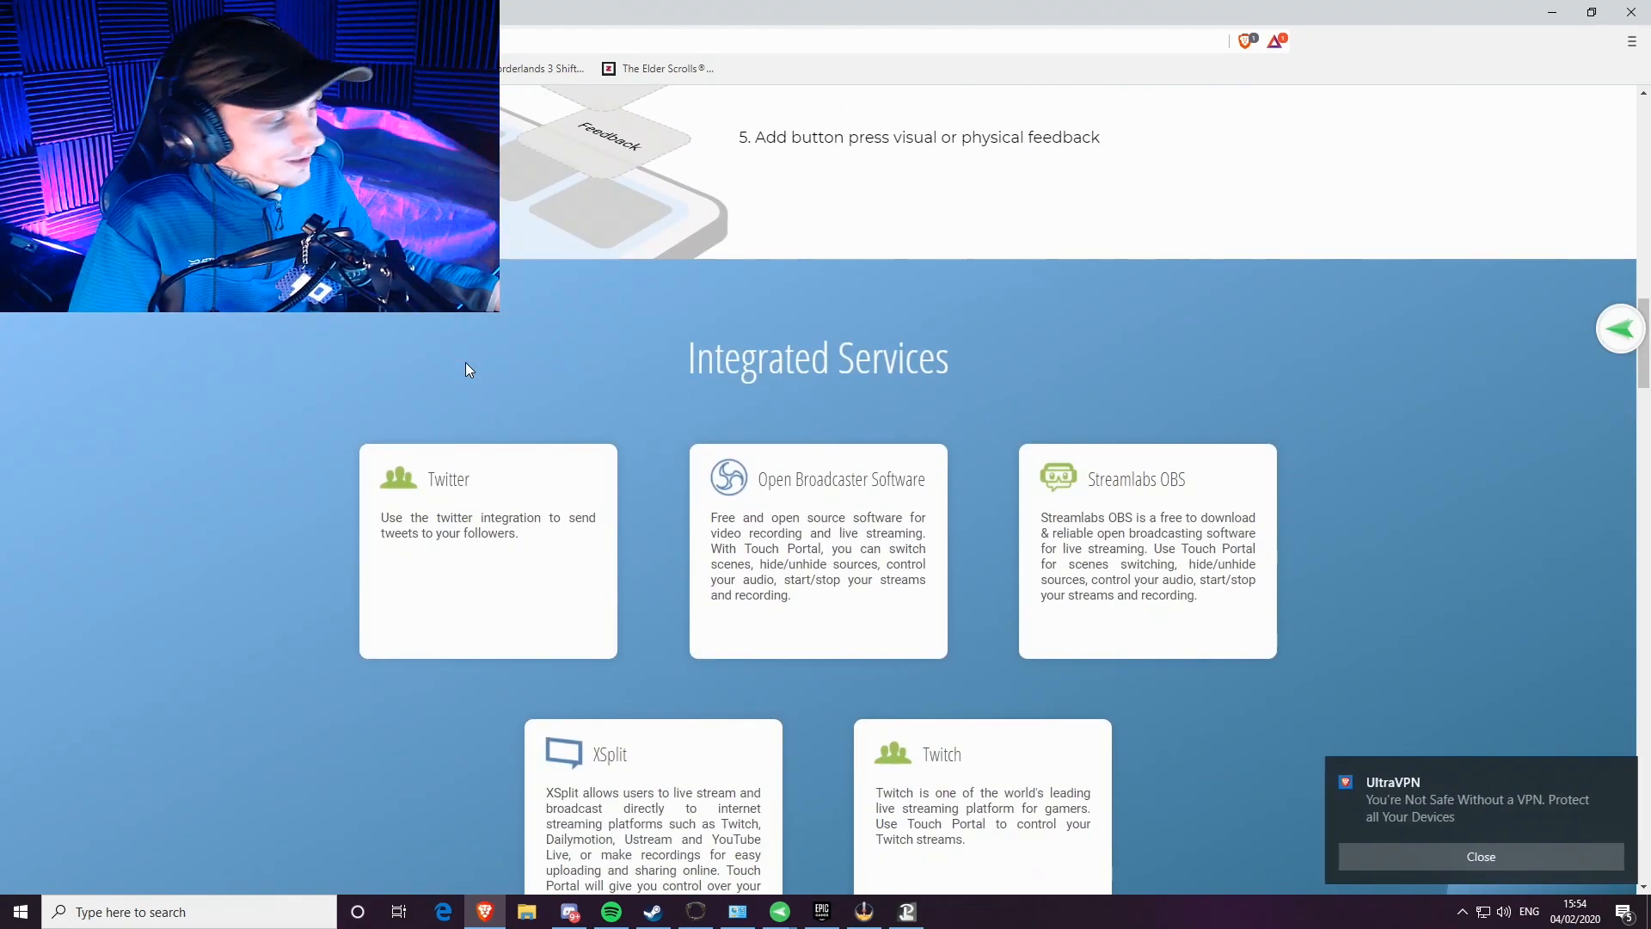
scroll(466, 369, "down", 3)
scroll(338, 463, "down", 3)
scroll(338, 462, "down", 15)
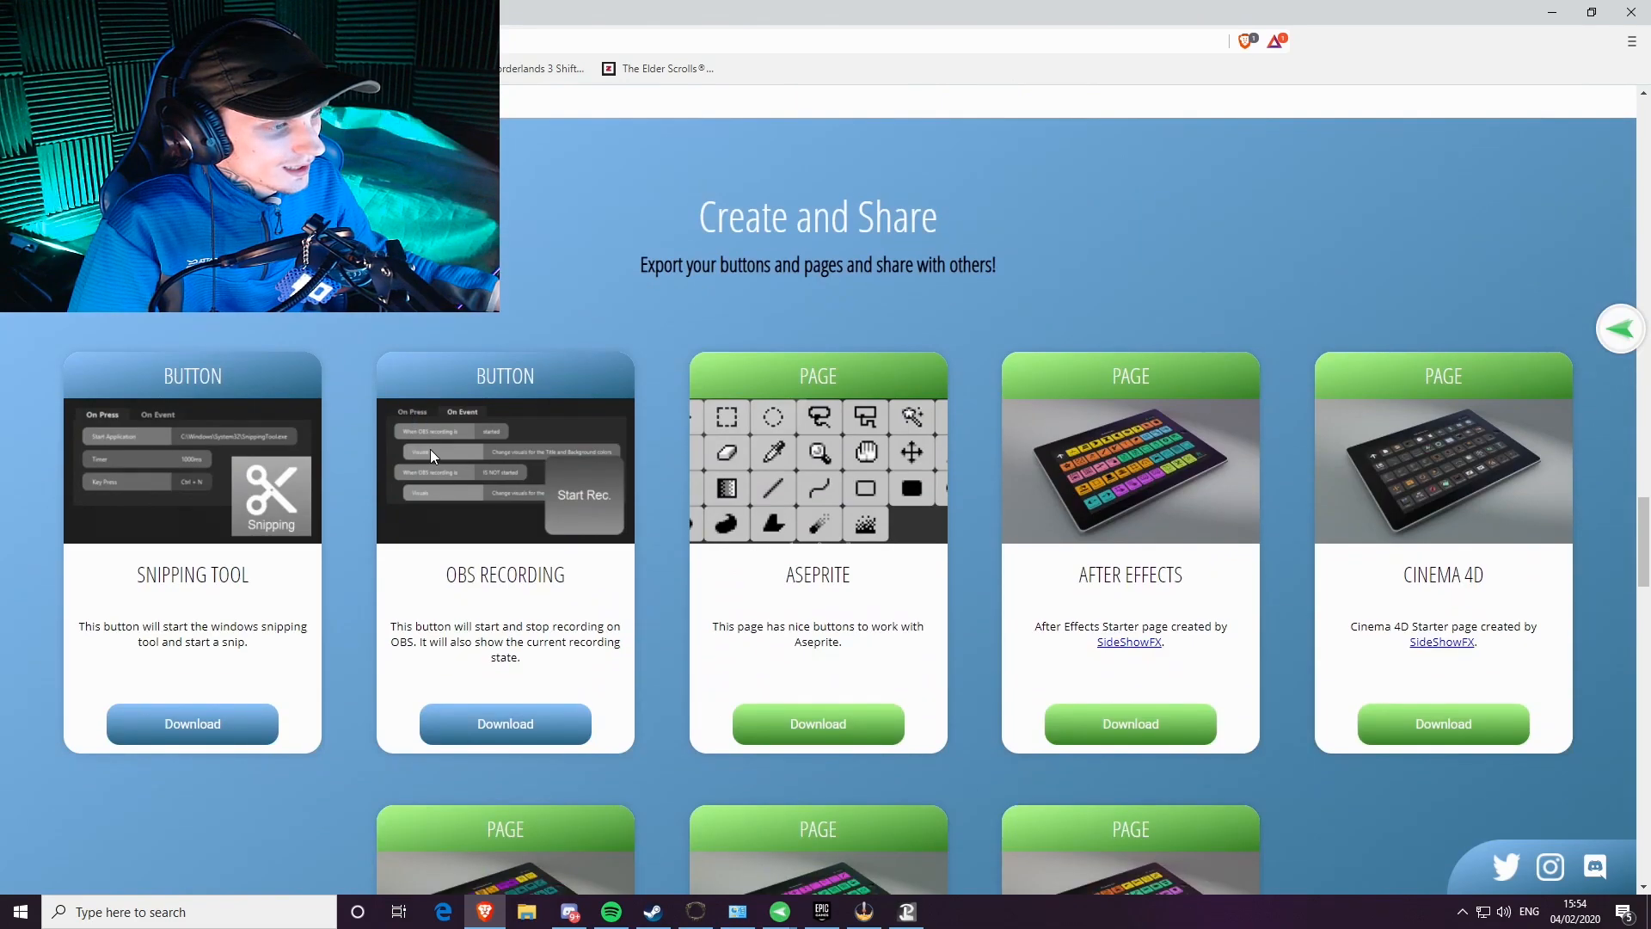
scroll(428, 449, "down", 4)
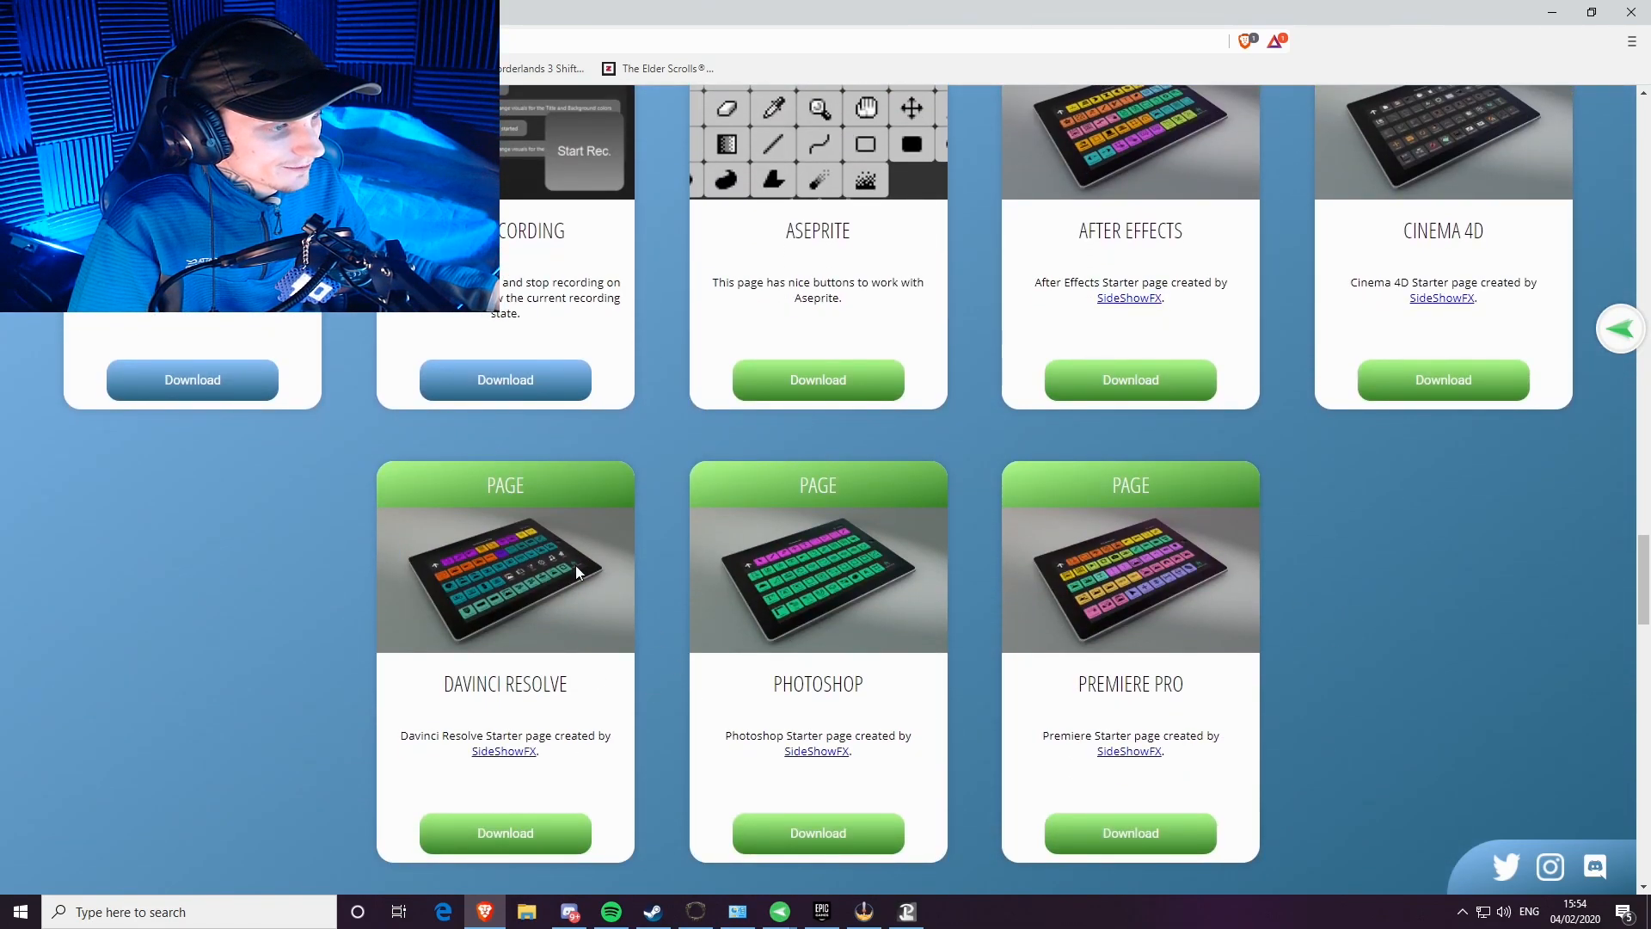
scroll(595, 577, "up", 1)
scroll(782, 451, "down", 7)
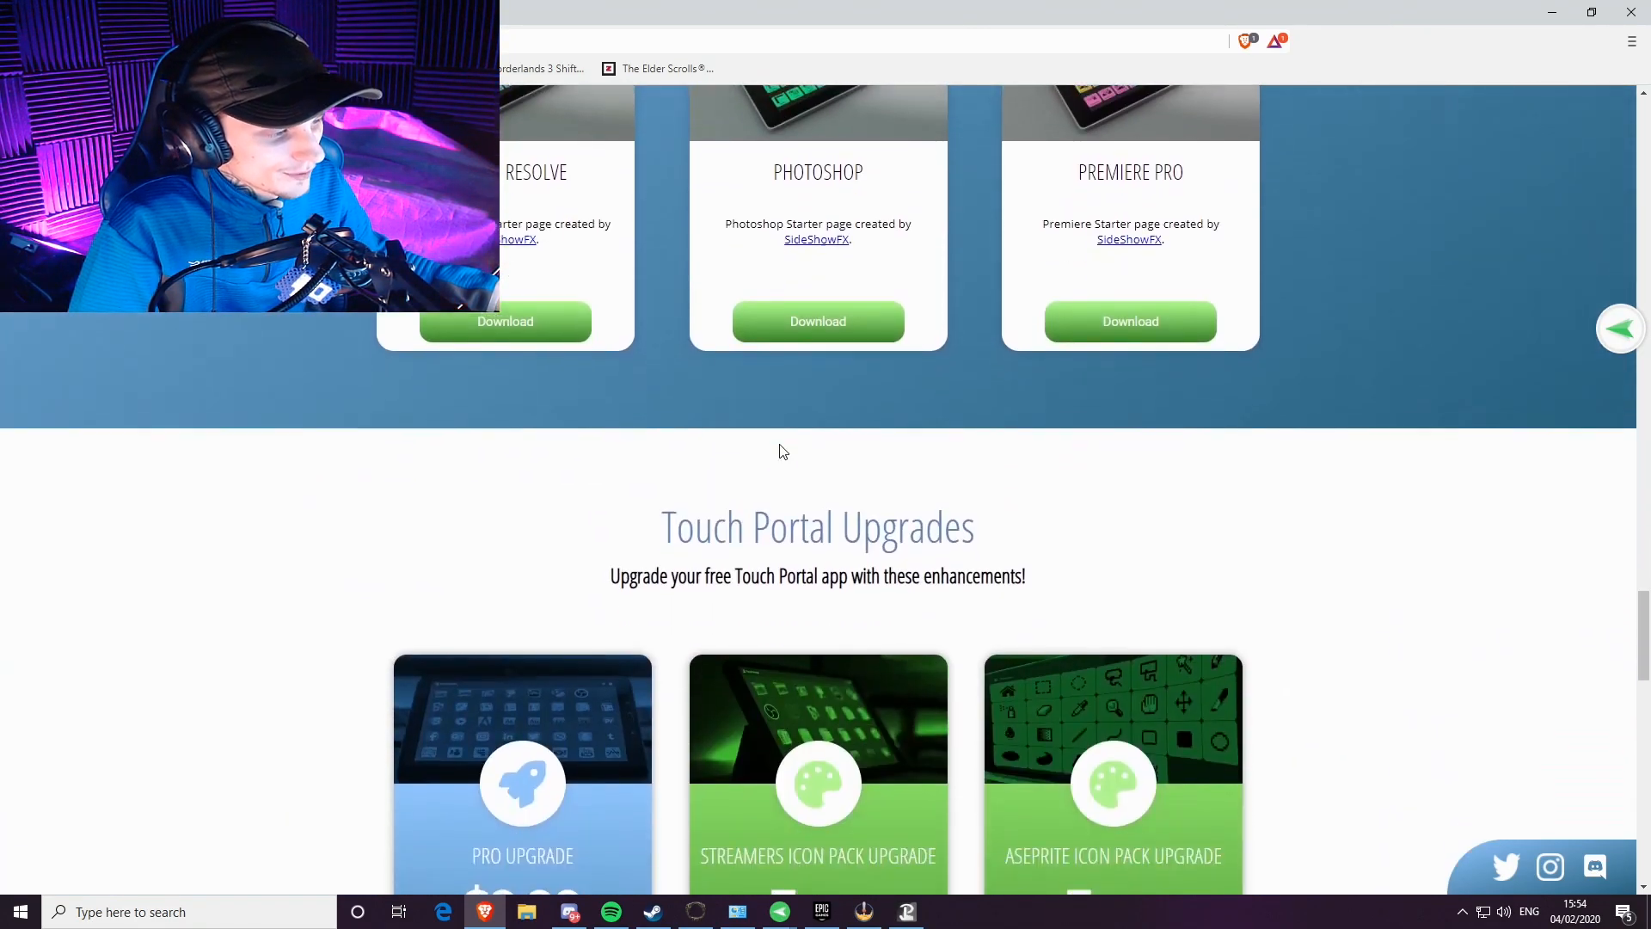
scroll(715, 422, "down", 11)
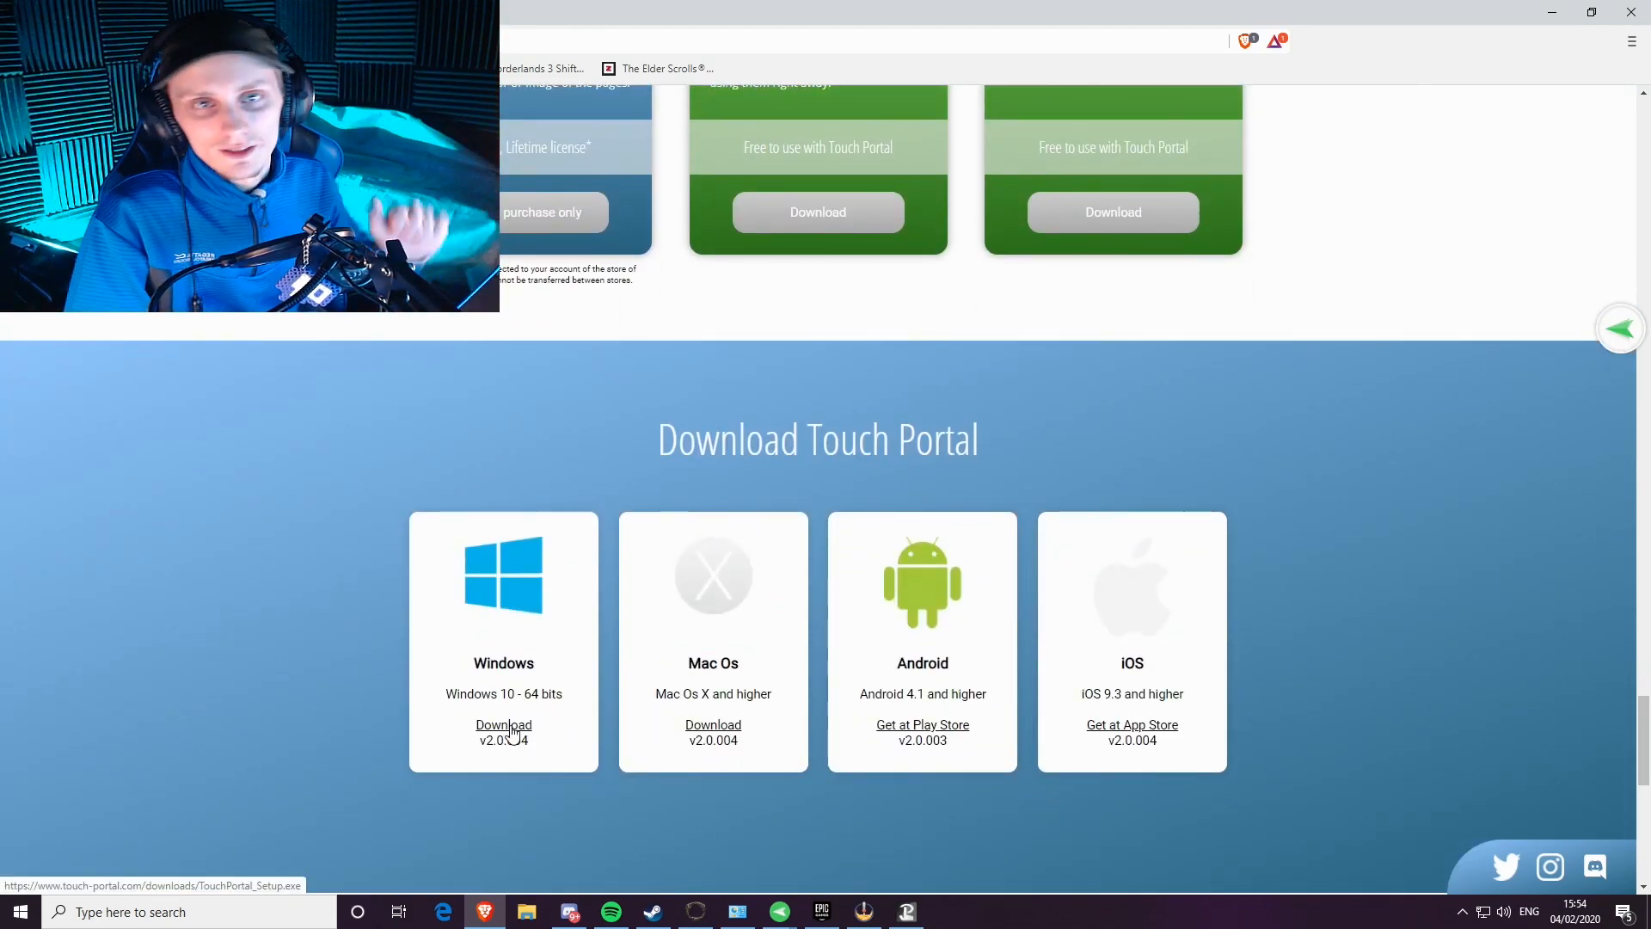
Review the Touch Portal upgrade offers and the platform downloads on the site
scroll(516, 731, "up", 5)
scroll(522, 734, "up", 2)
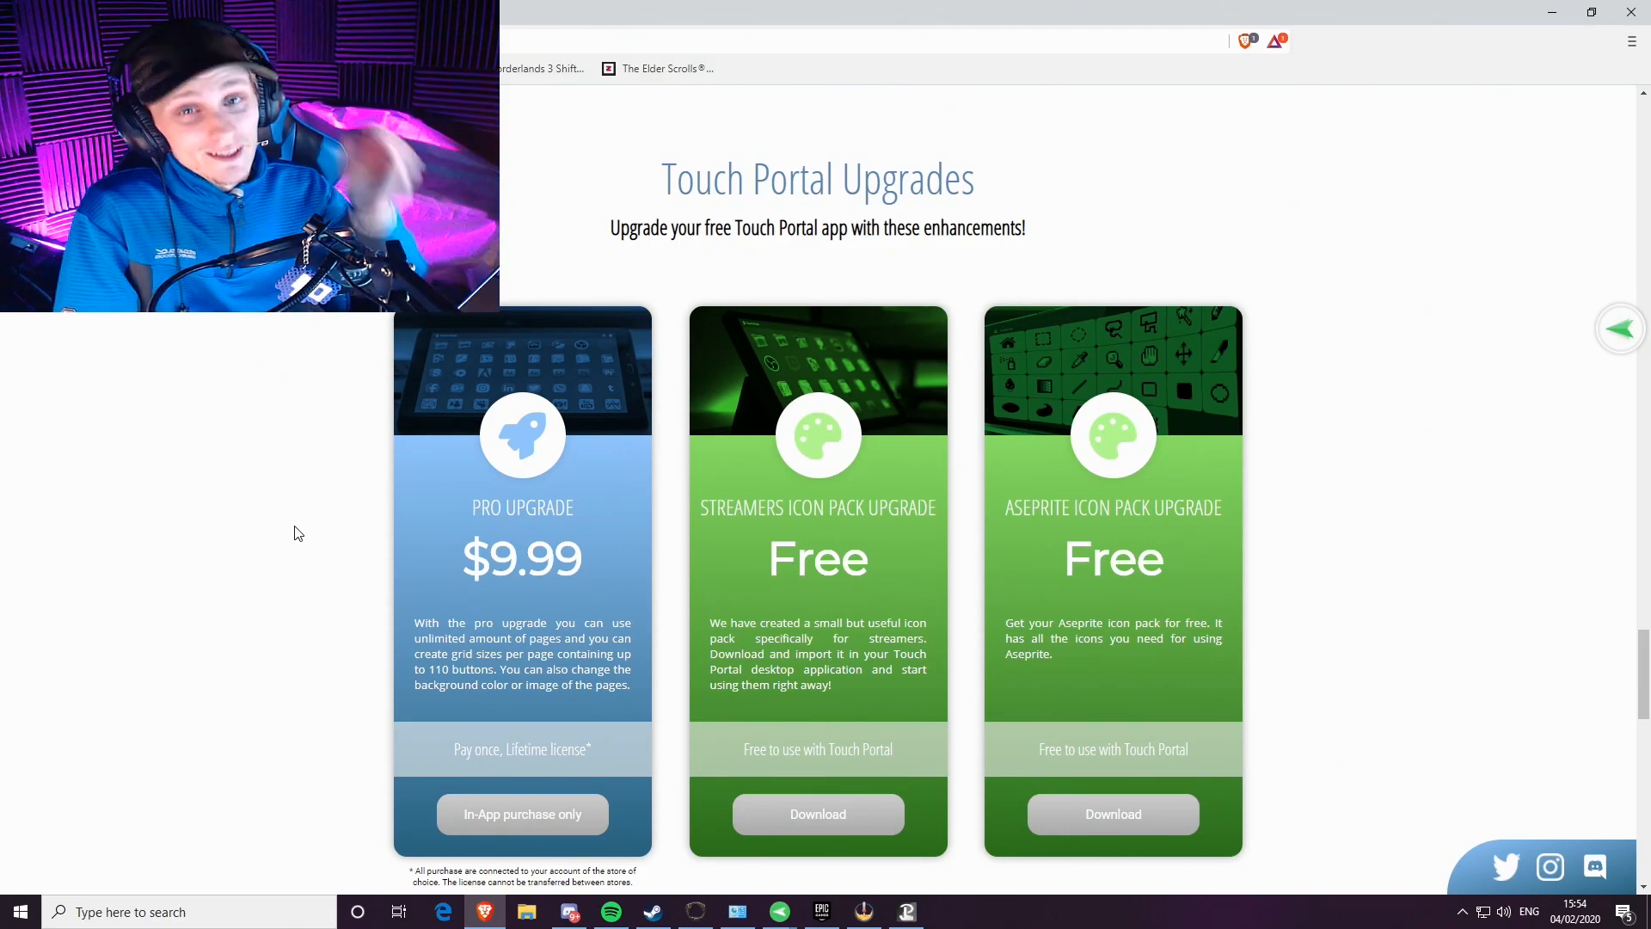
scroll(302, 516, "down", 10)
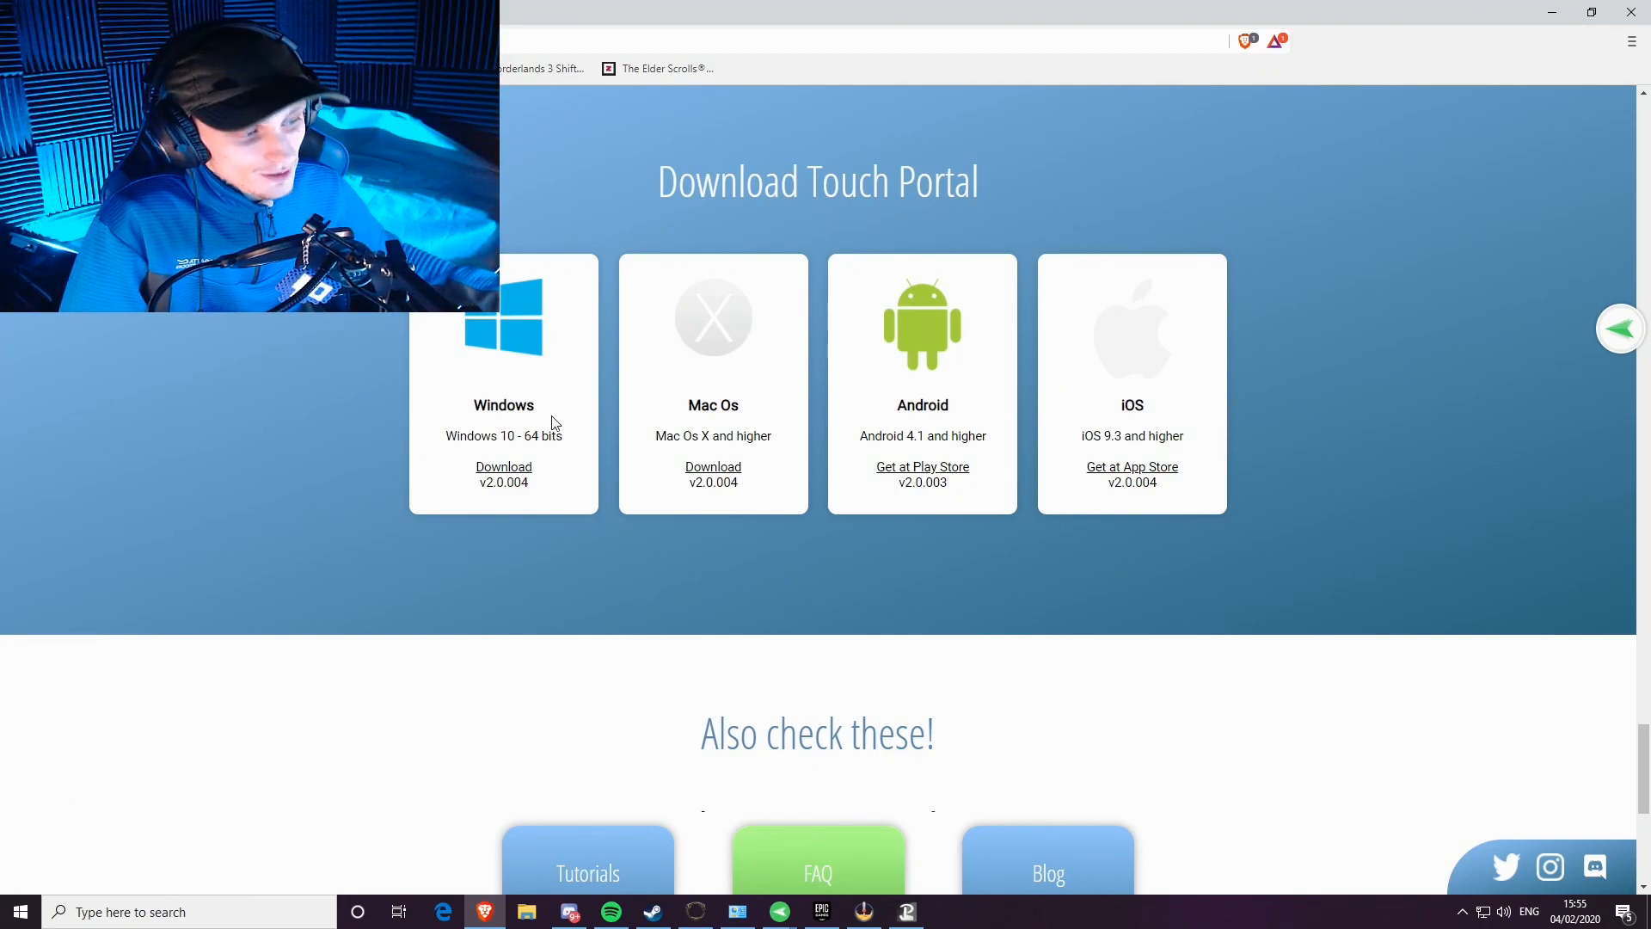
scroll(686, 580, "down", 4)
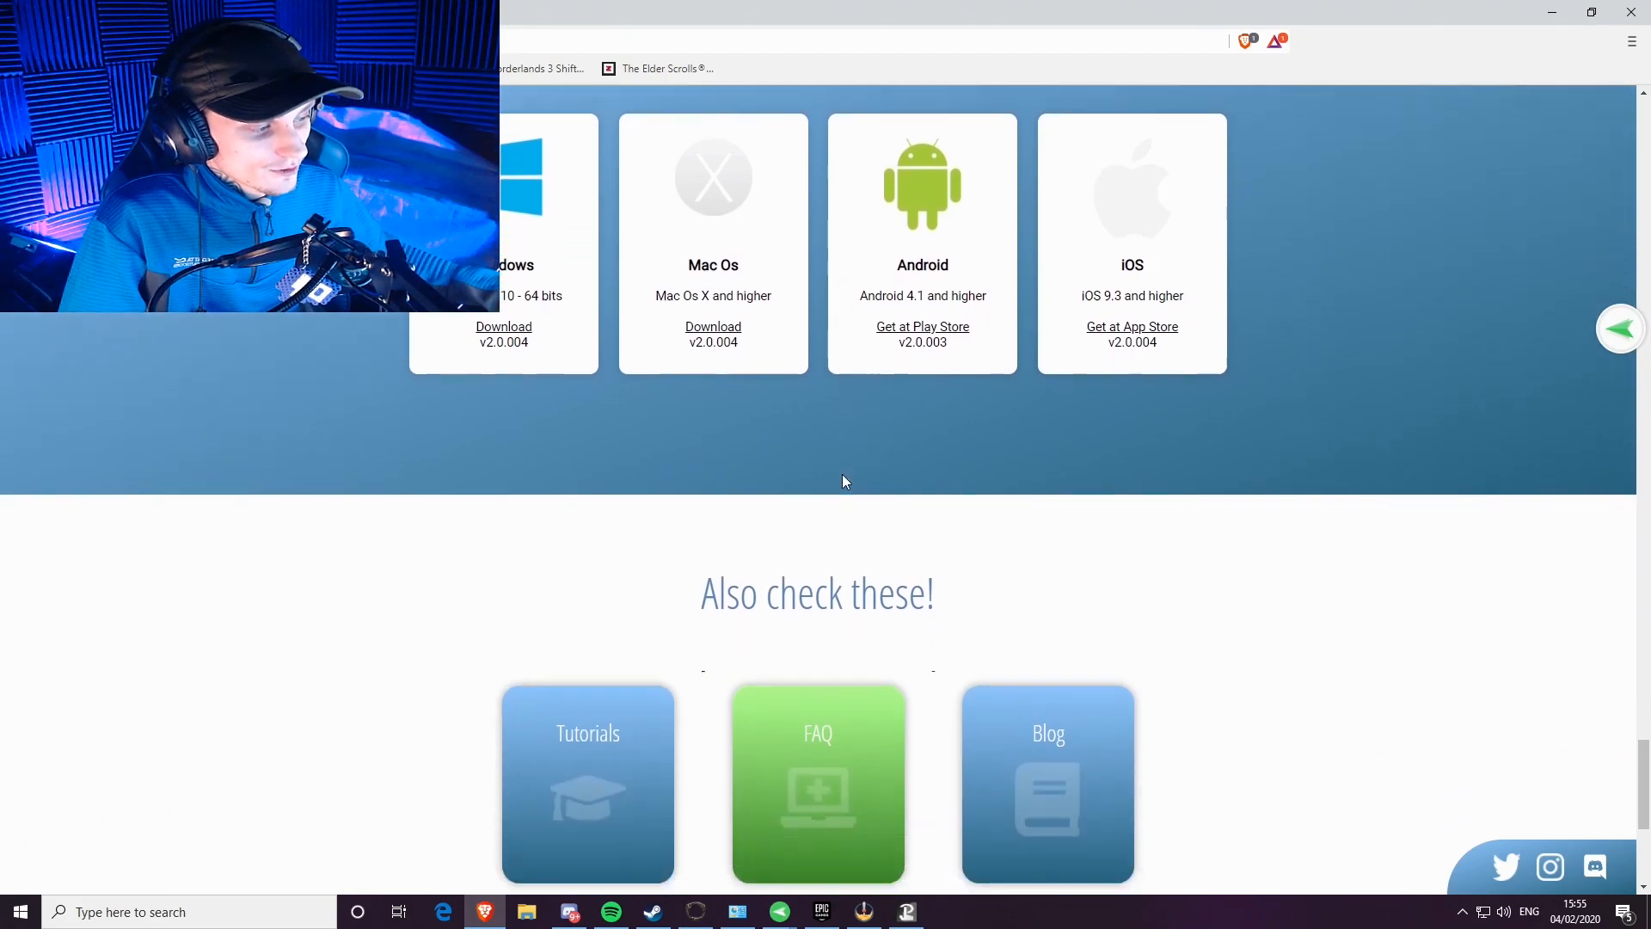
Open the Touch Portal FAQ and expand the "How do I get started with OBS?" answer
left_click(823, 542)
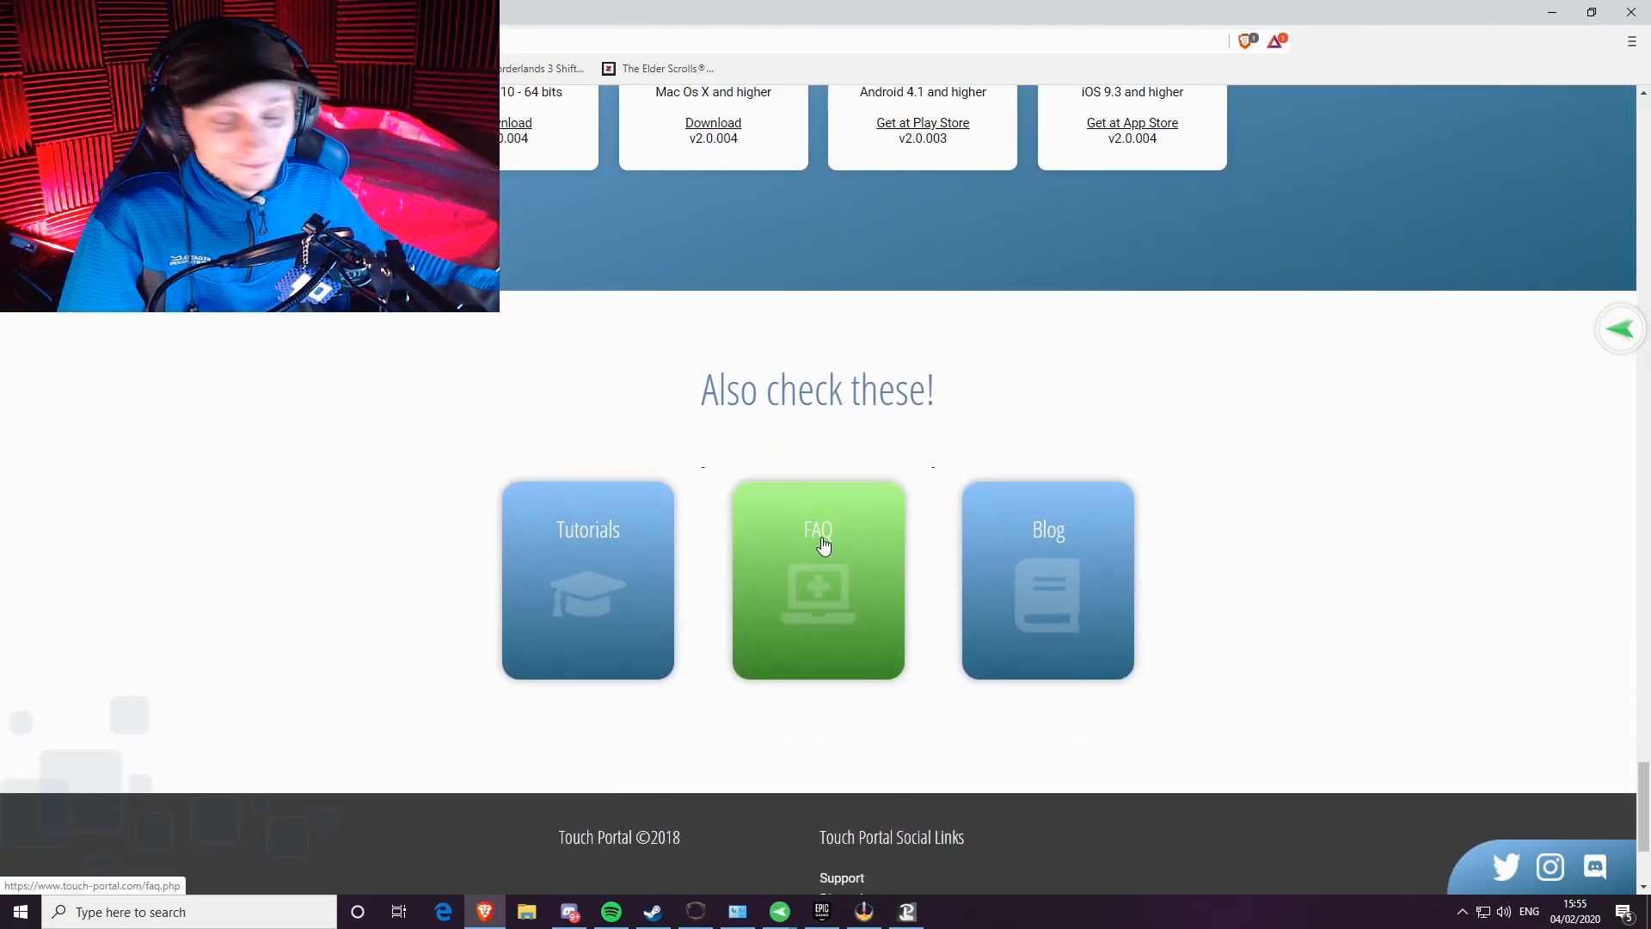
scroll(698, 451, "down", 13)
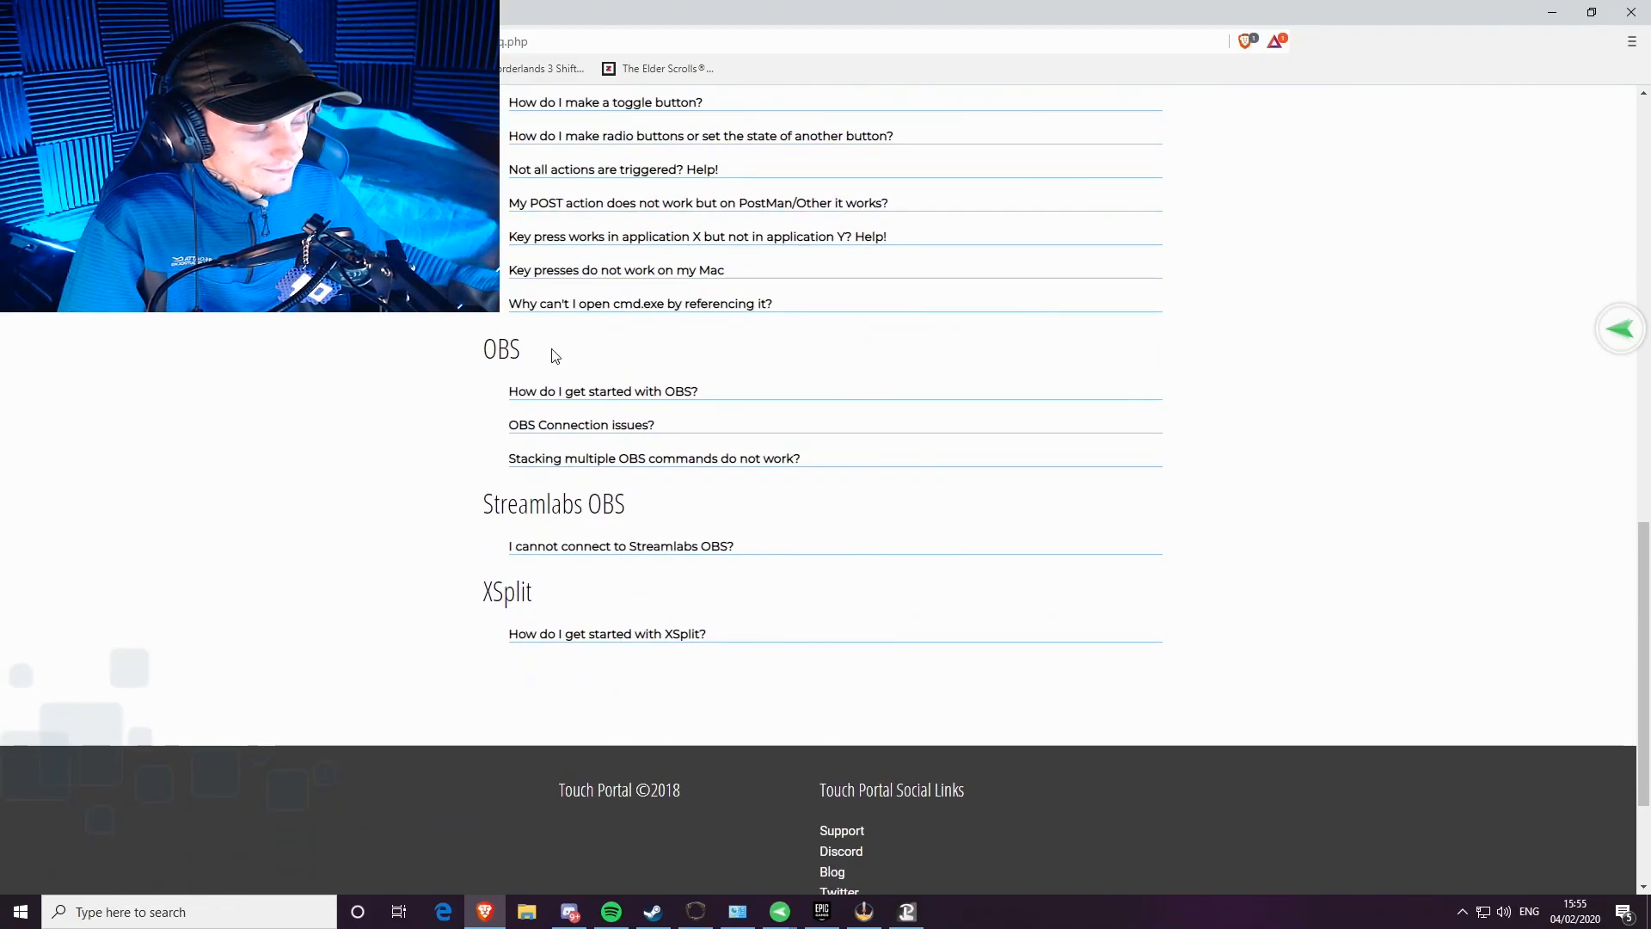
left_click(601, 391)
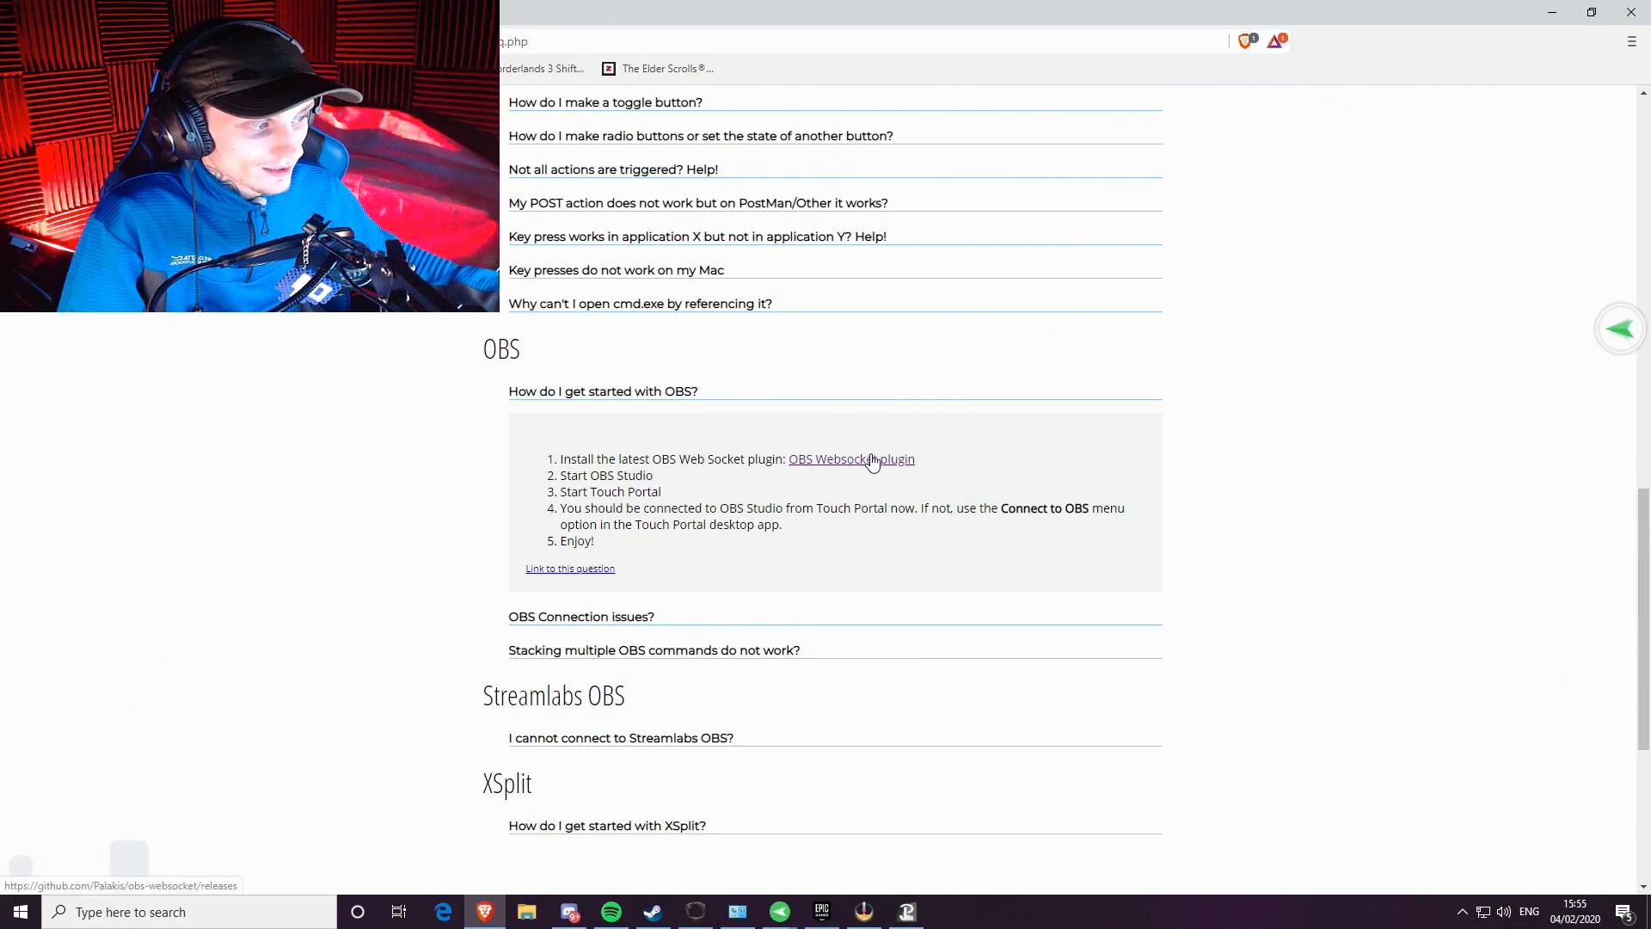
Follow the OBS Websocket plugin link, locate the 4.7.0 Windows installer among the release assets, and return to the FAQ
left_click(847, 462)
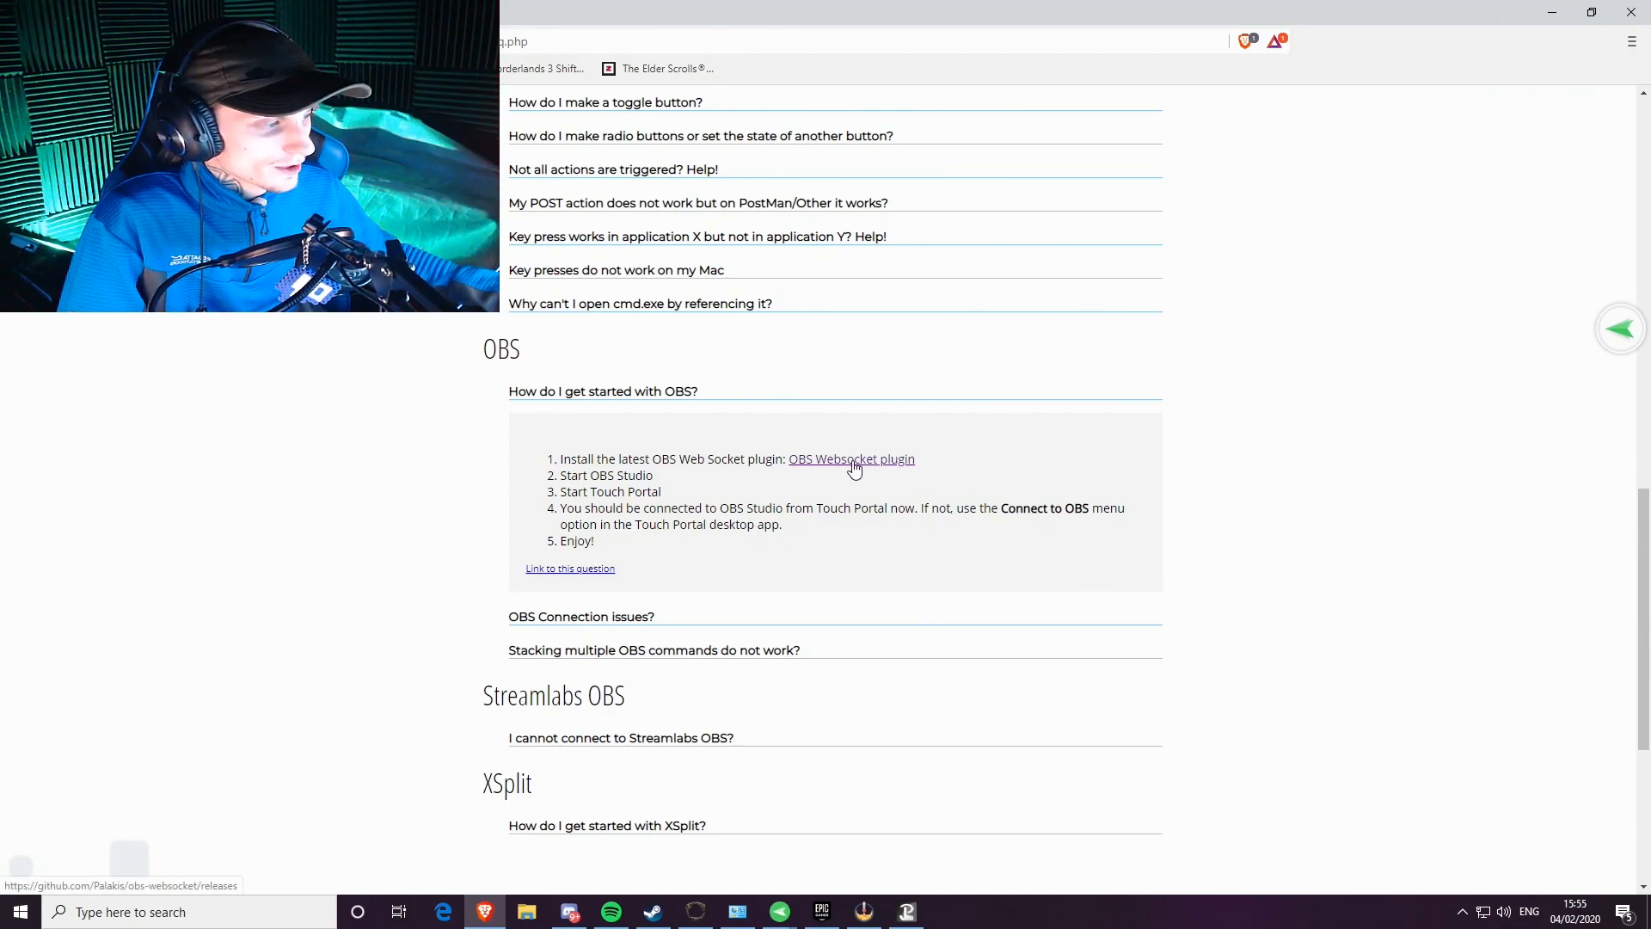
scroll(782, 417, "down", 15)
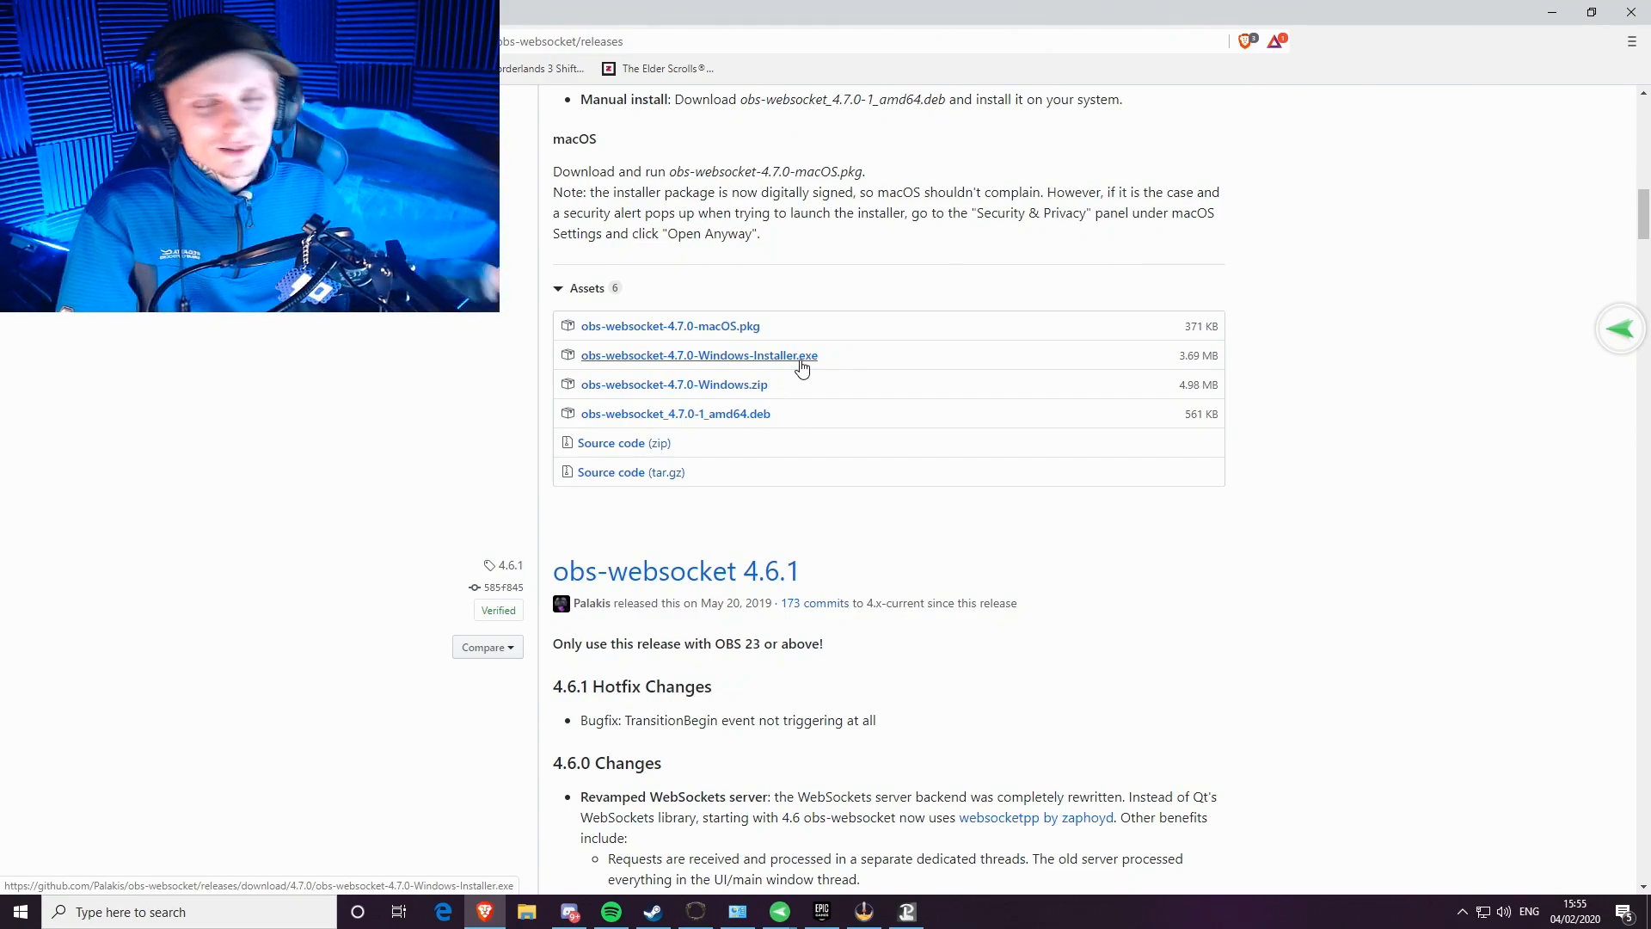
key("alt+Left")
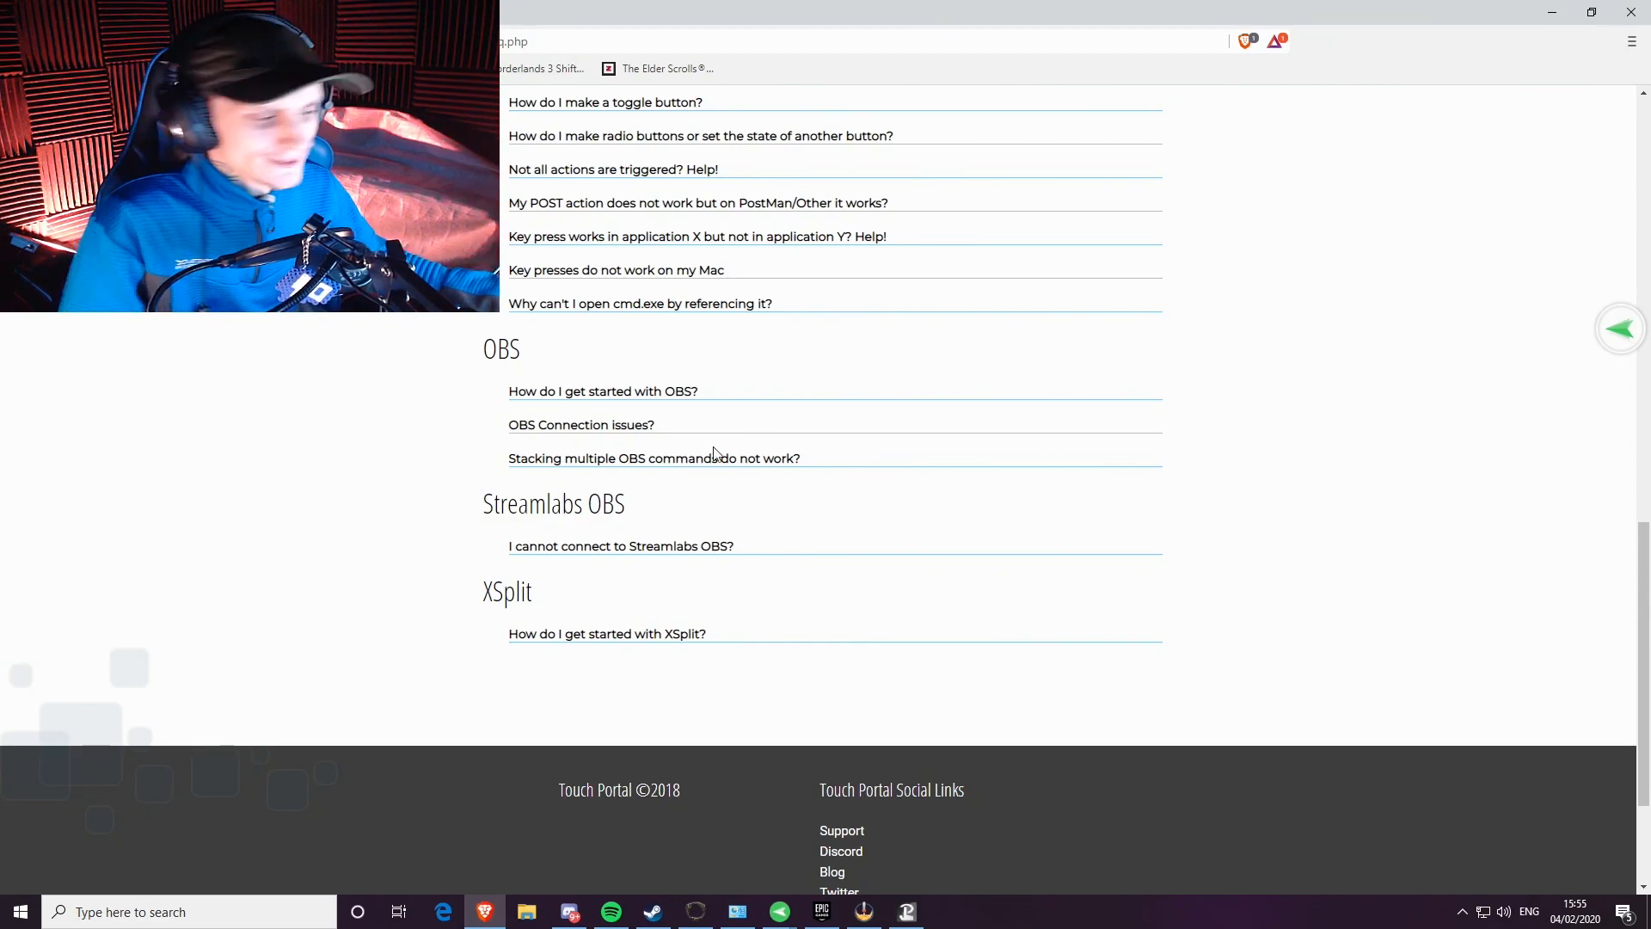
Read the FAQ answers on connecting to Streamlabs OBS and getting started with OBS
left_click(645, 547)
scroll(613, 538, "down", 1)
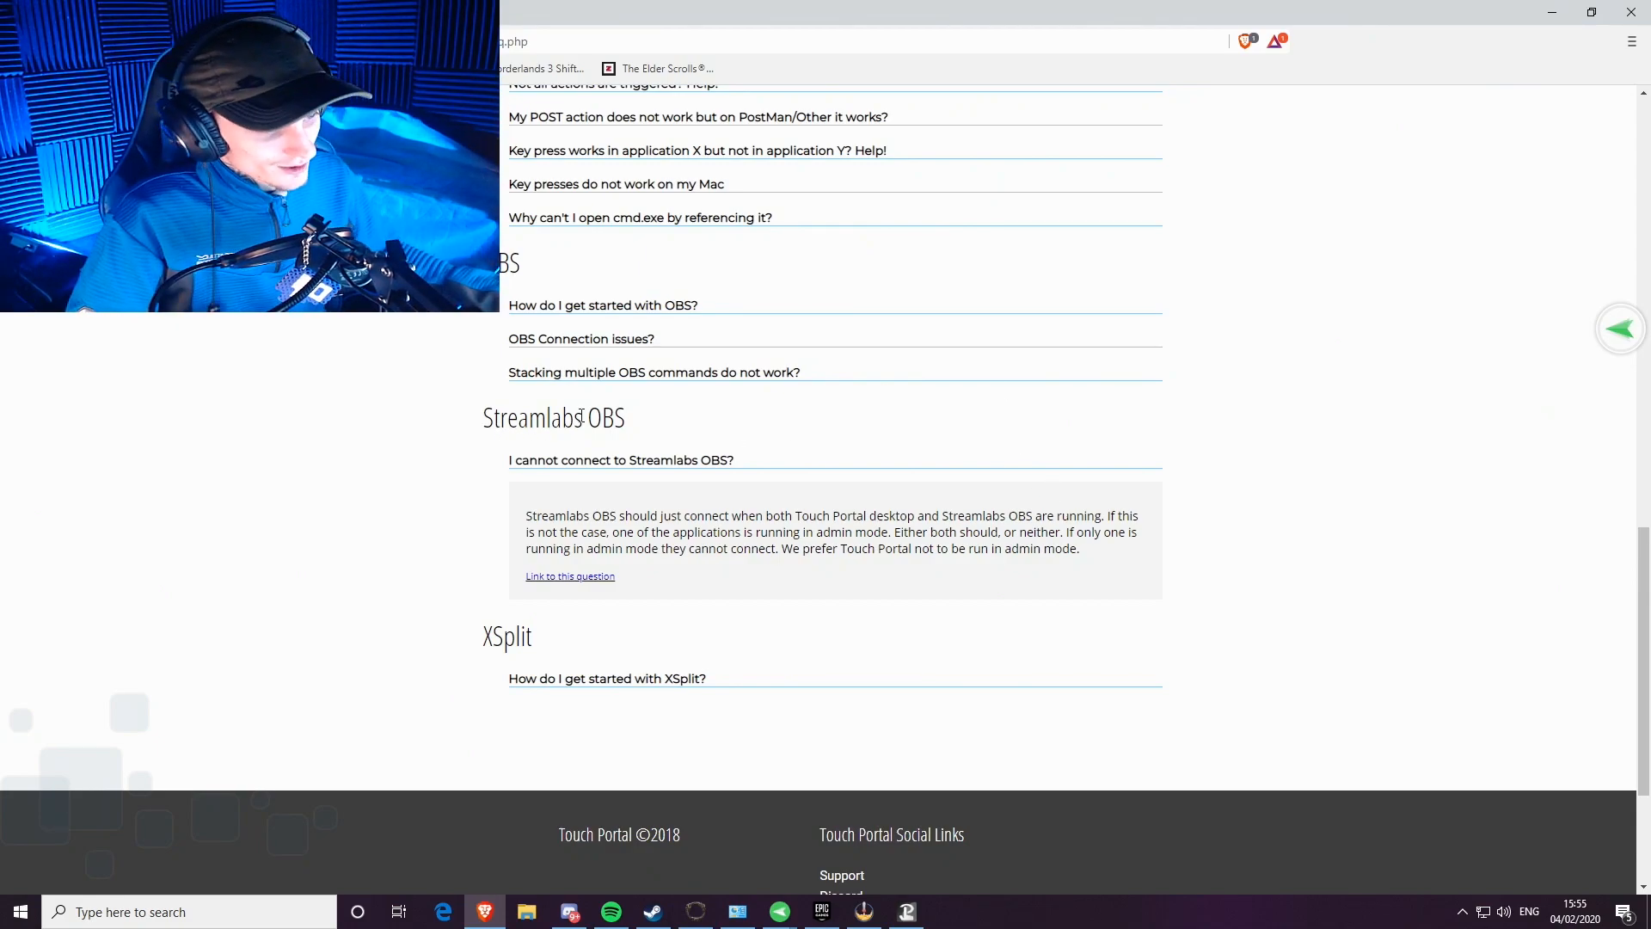
scroll(456, 370, "up", 1)
left_click(639, 389)
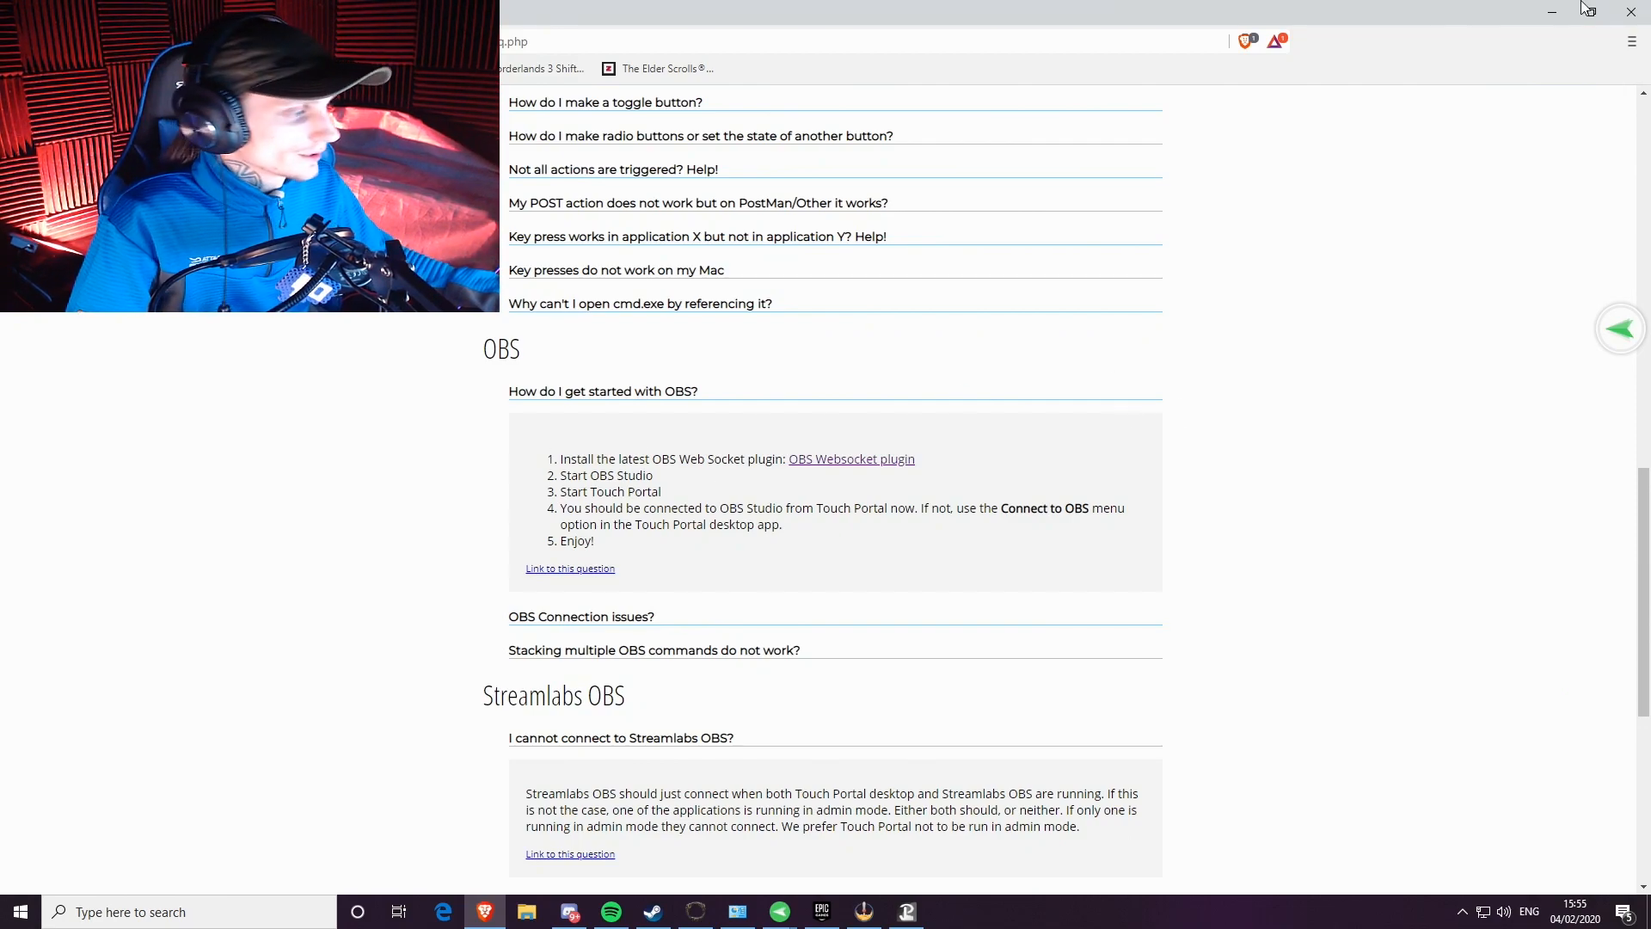
Minimize the browser to work in Touch Portal, and move its window clear of the mirrored phone screen
left_click(1555, 13)
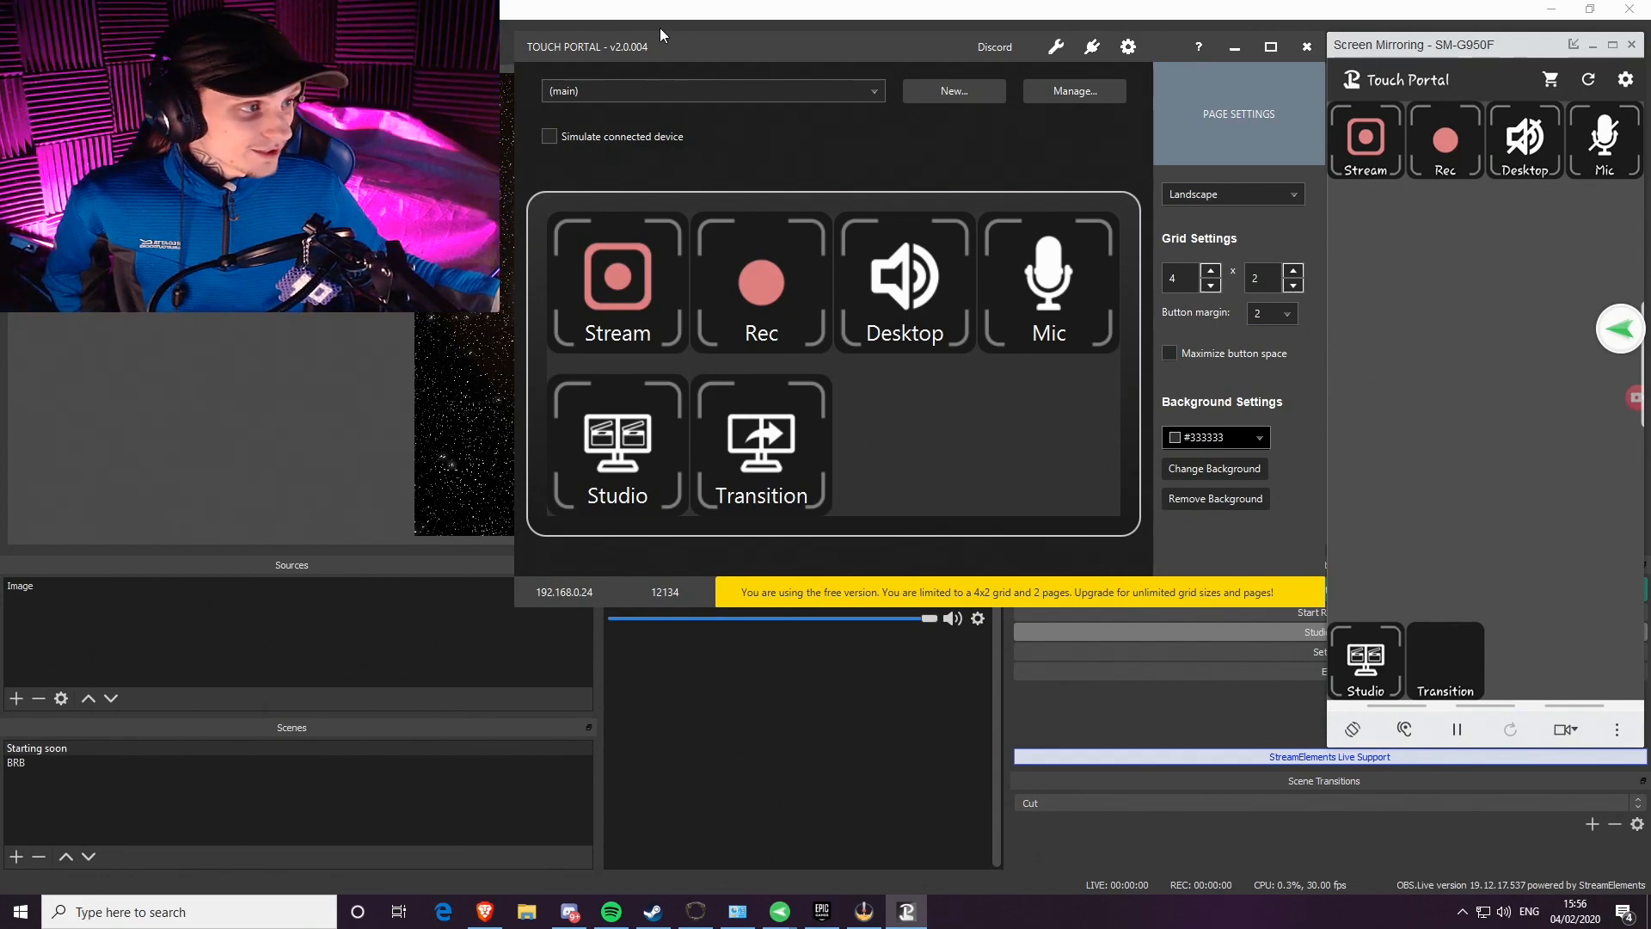
left_click_drag(698, 49, 629, 52)
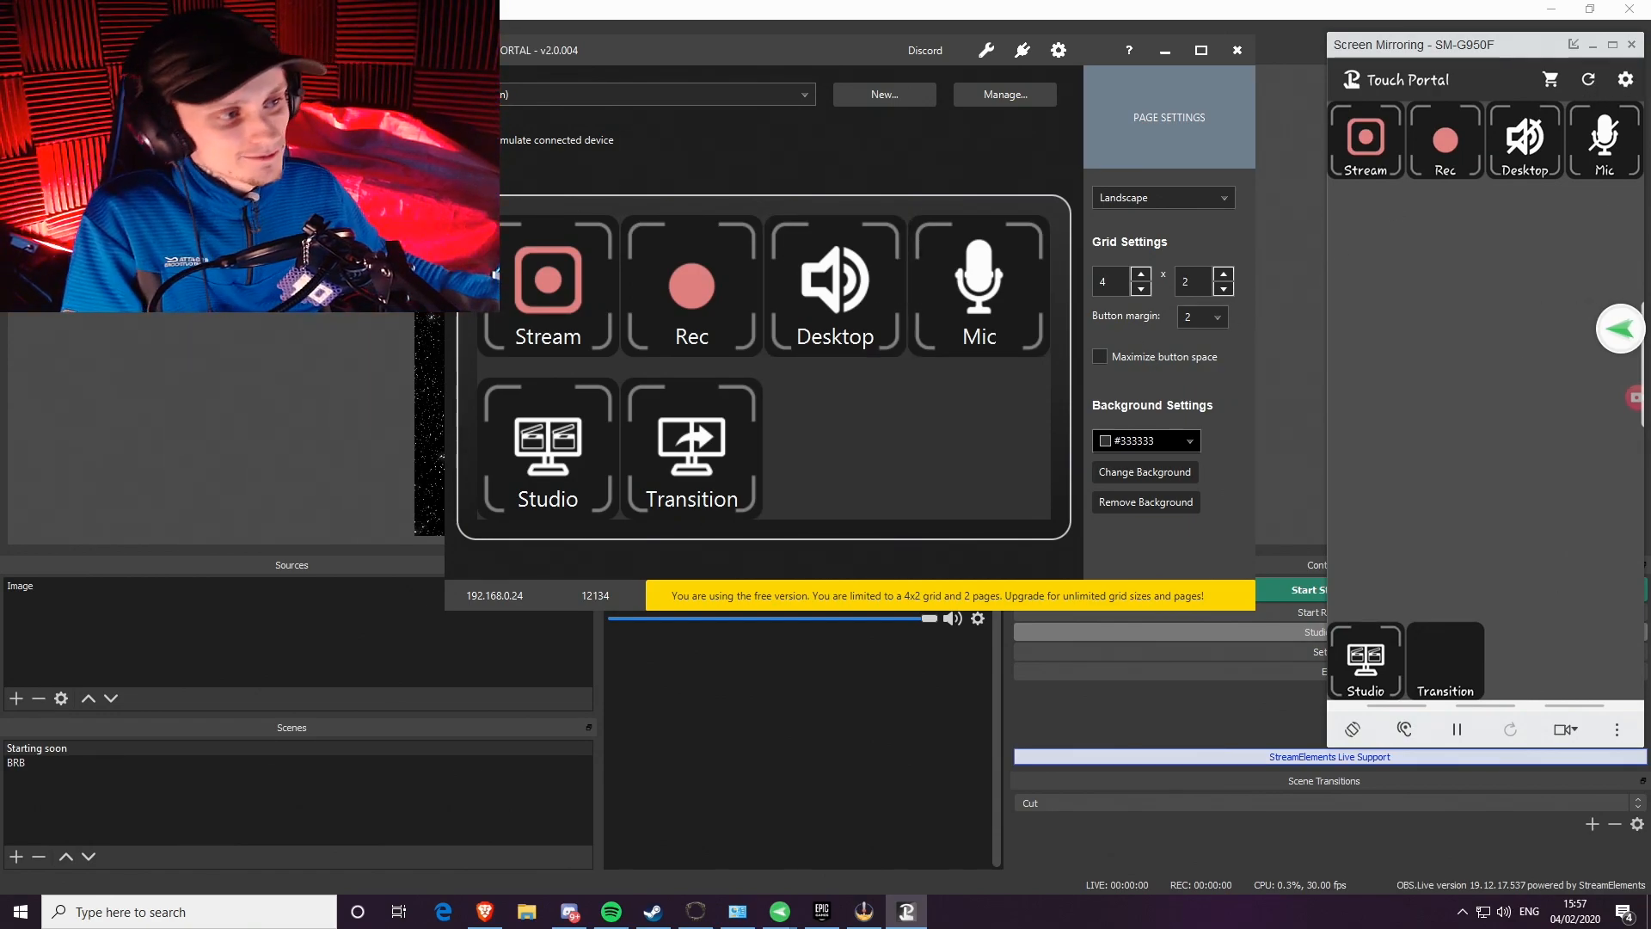
Switch to OBS and alternate between the Starting soon and BRB scenes, ending on Starting soon
left_click(59, 737)
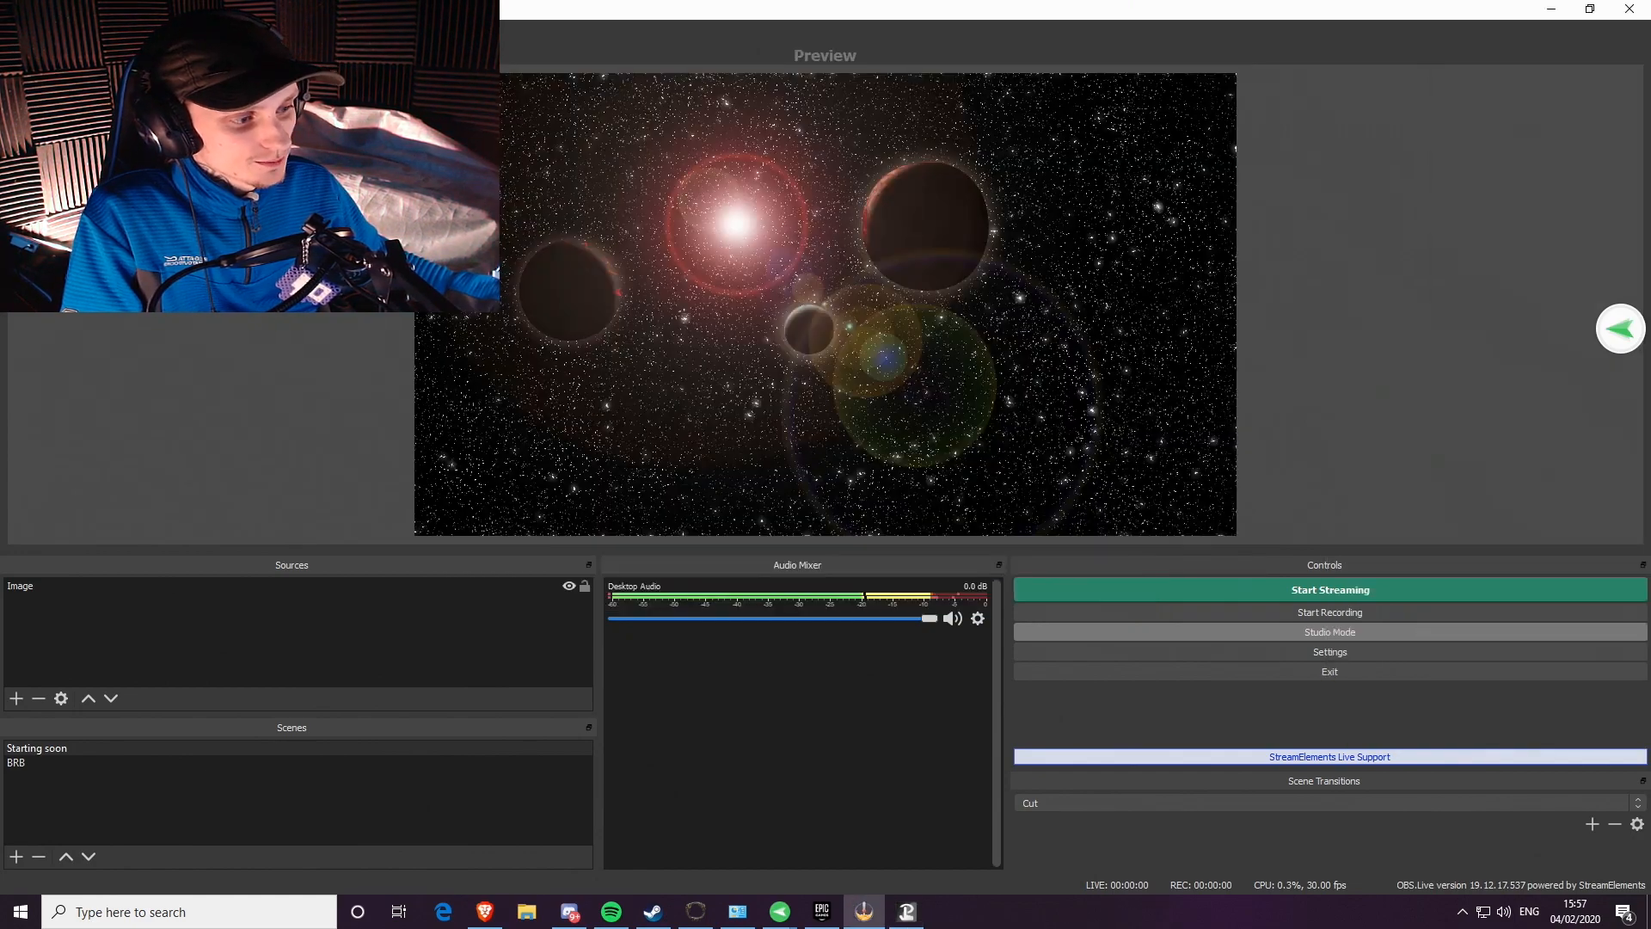
left_click(43, 765)
left_click(49, 748)
left_click(48, 763)
left_click(47, 748)
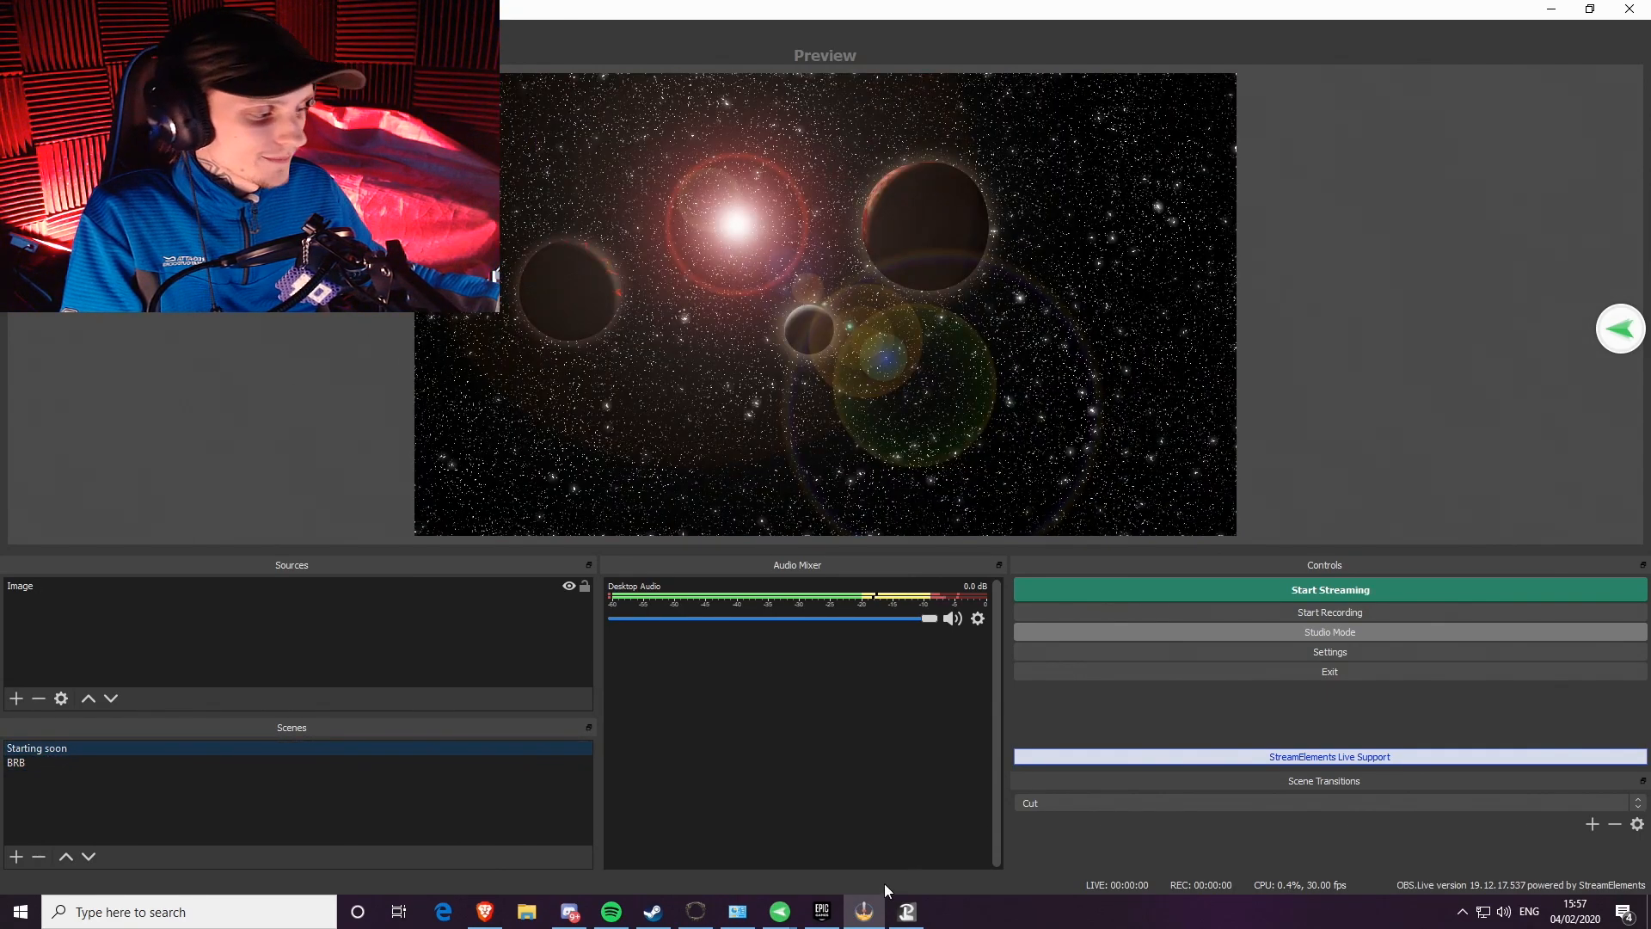
Bring Touch Portal and the phone's Screen Mirroring window back in front of OBS
left_click(906, 911)
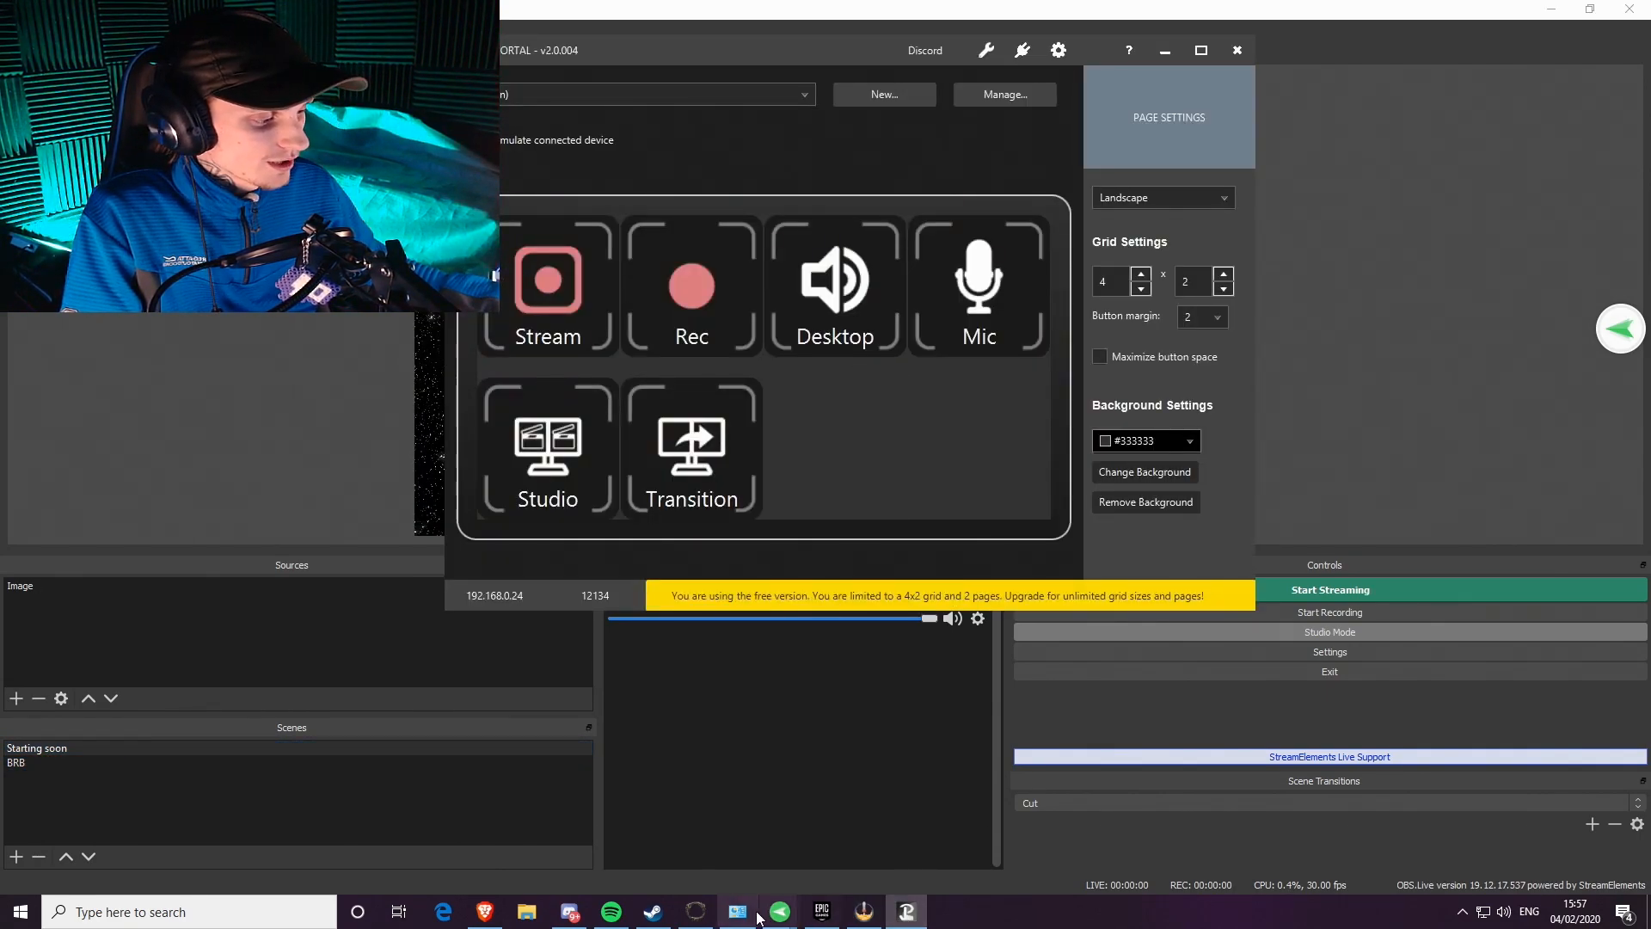
mouse_move(781, 913)
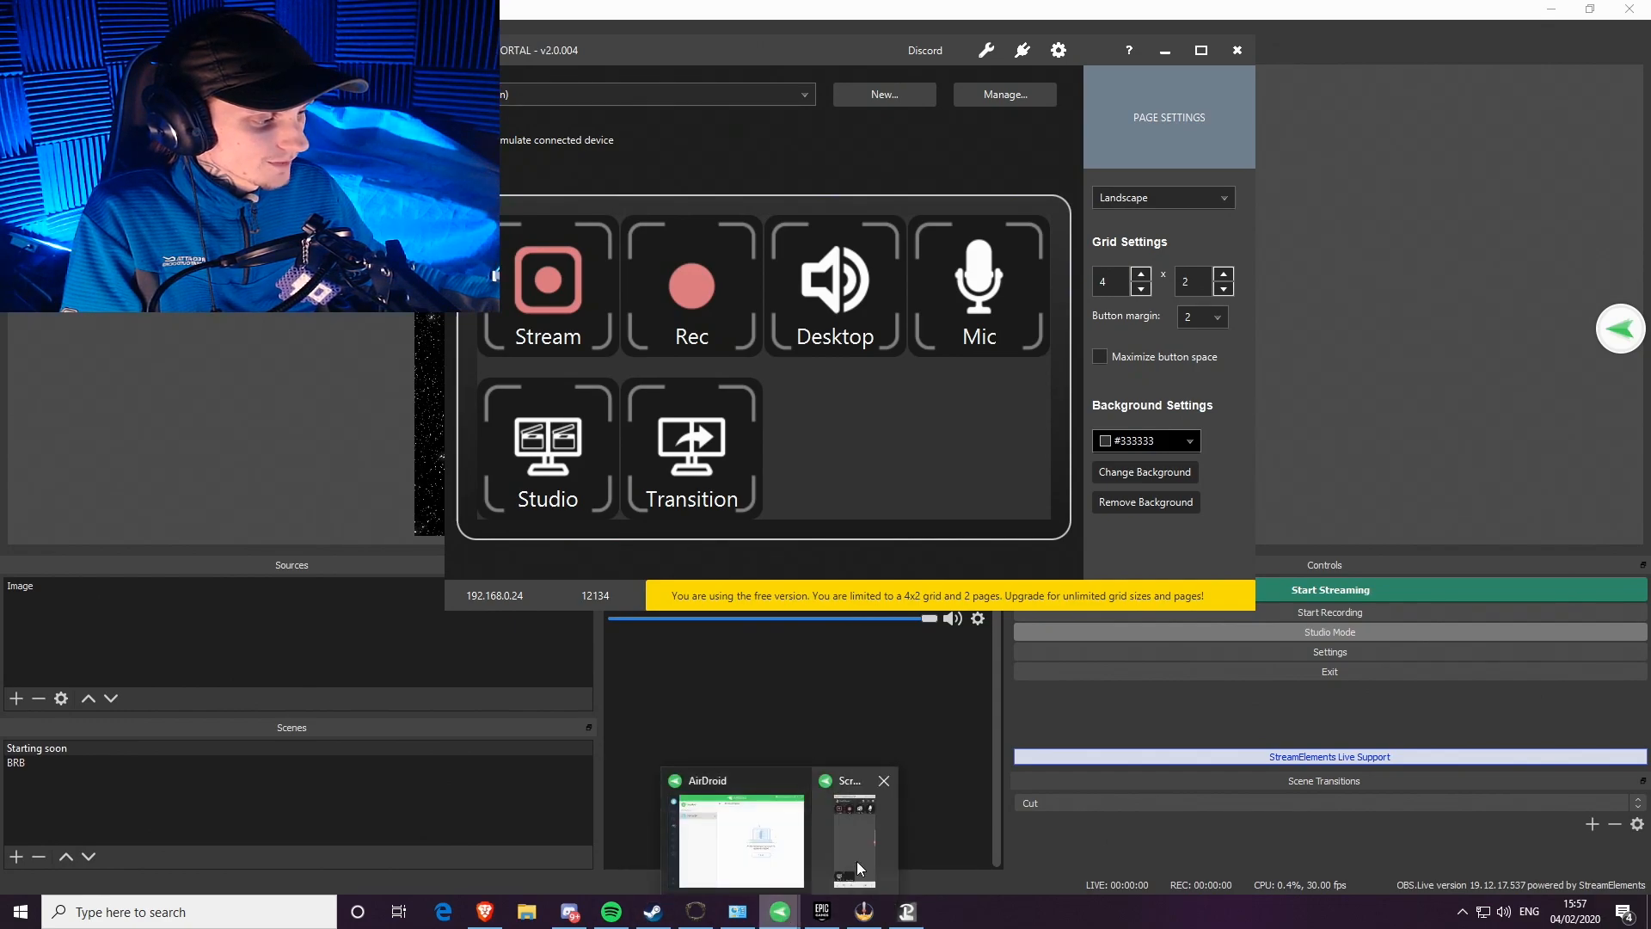
left_click(859, 869)
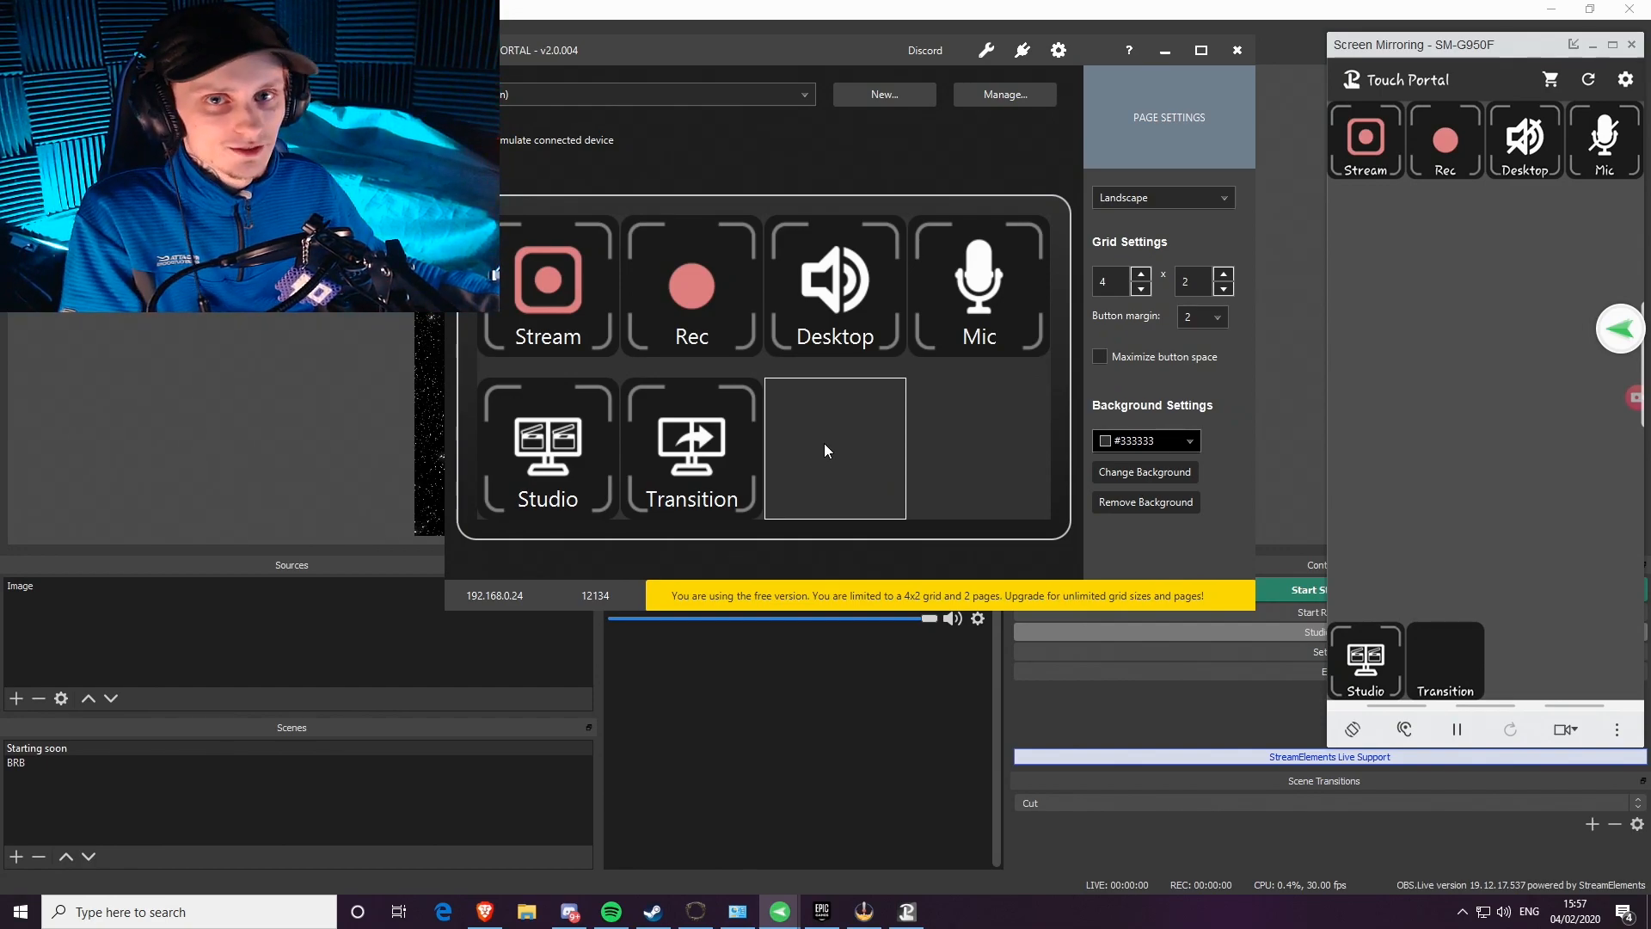
Create a button in the empty slot beside Transition with an OBS Scene Selection action for Starting soon and the text "Starting soon"
left_click(842, 421)
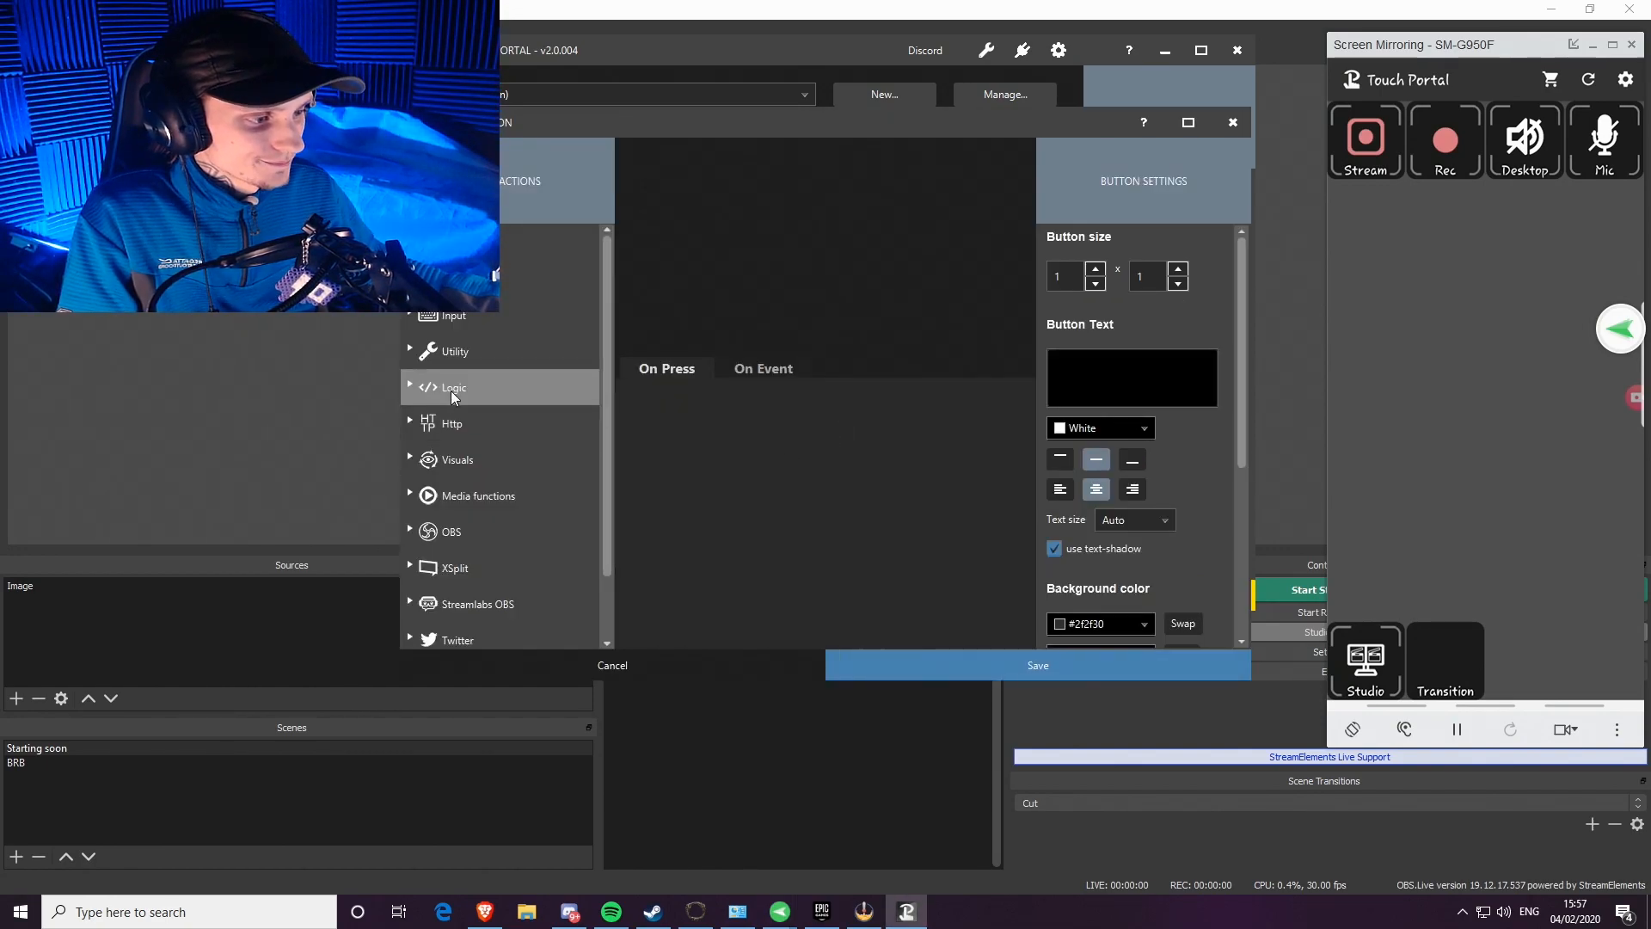
scroll(423, 430, "down", 3)
left_click(422, 491)
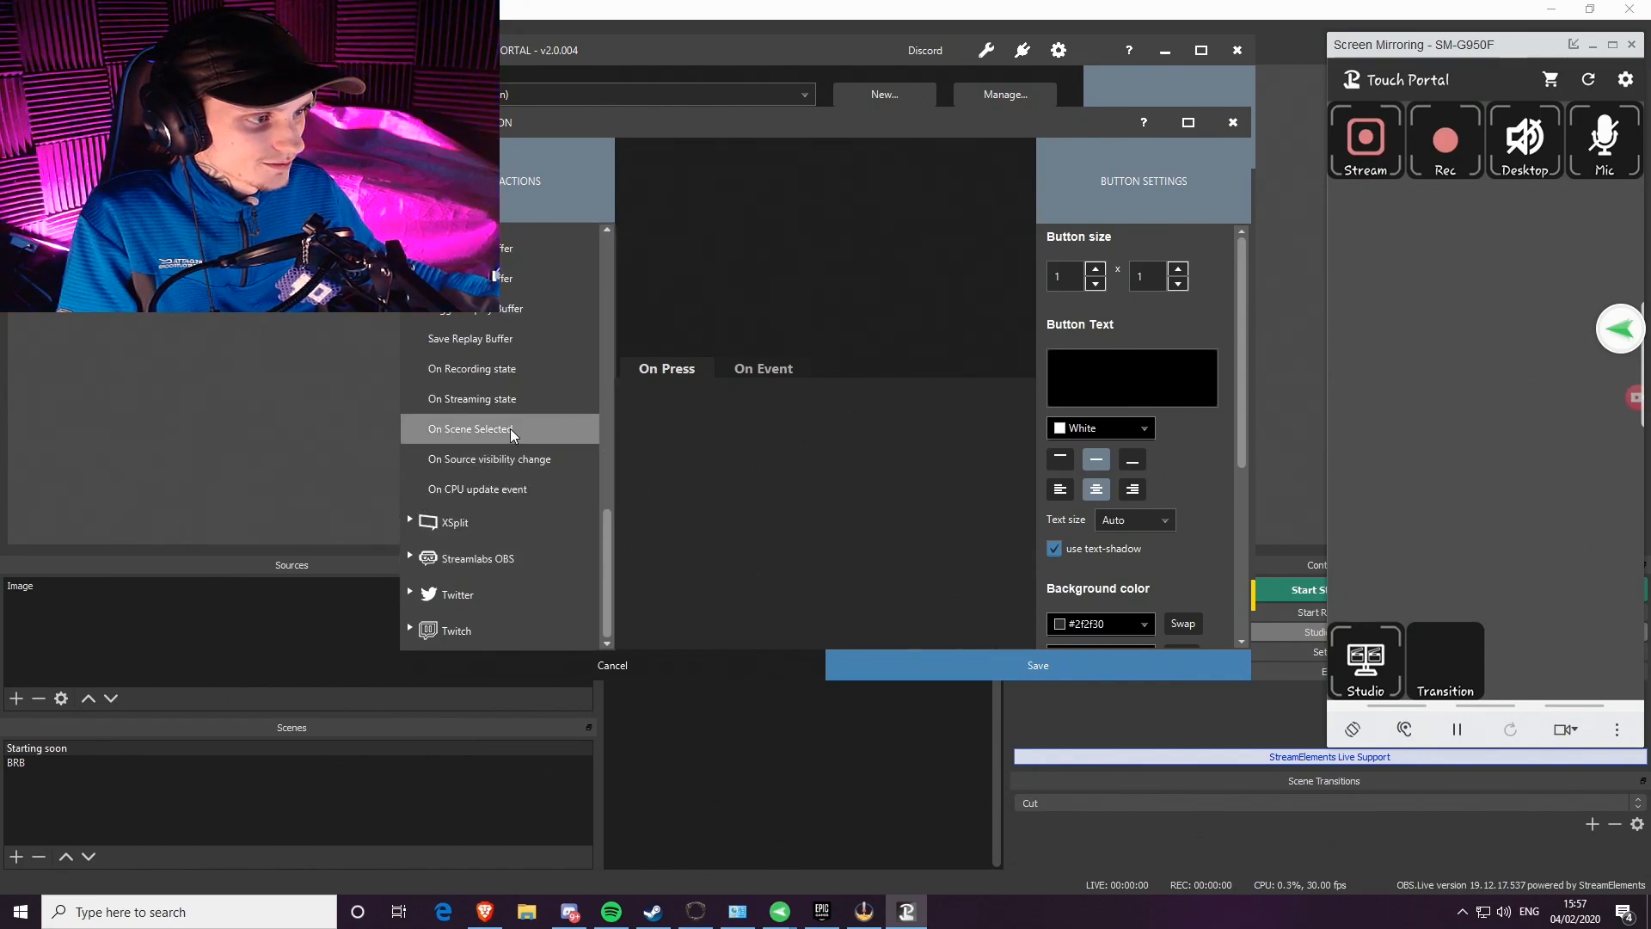
scroll(509, 428, "up", 5)
scroll(510, 429, "up", 3)
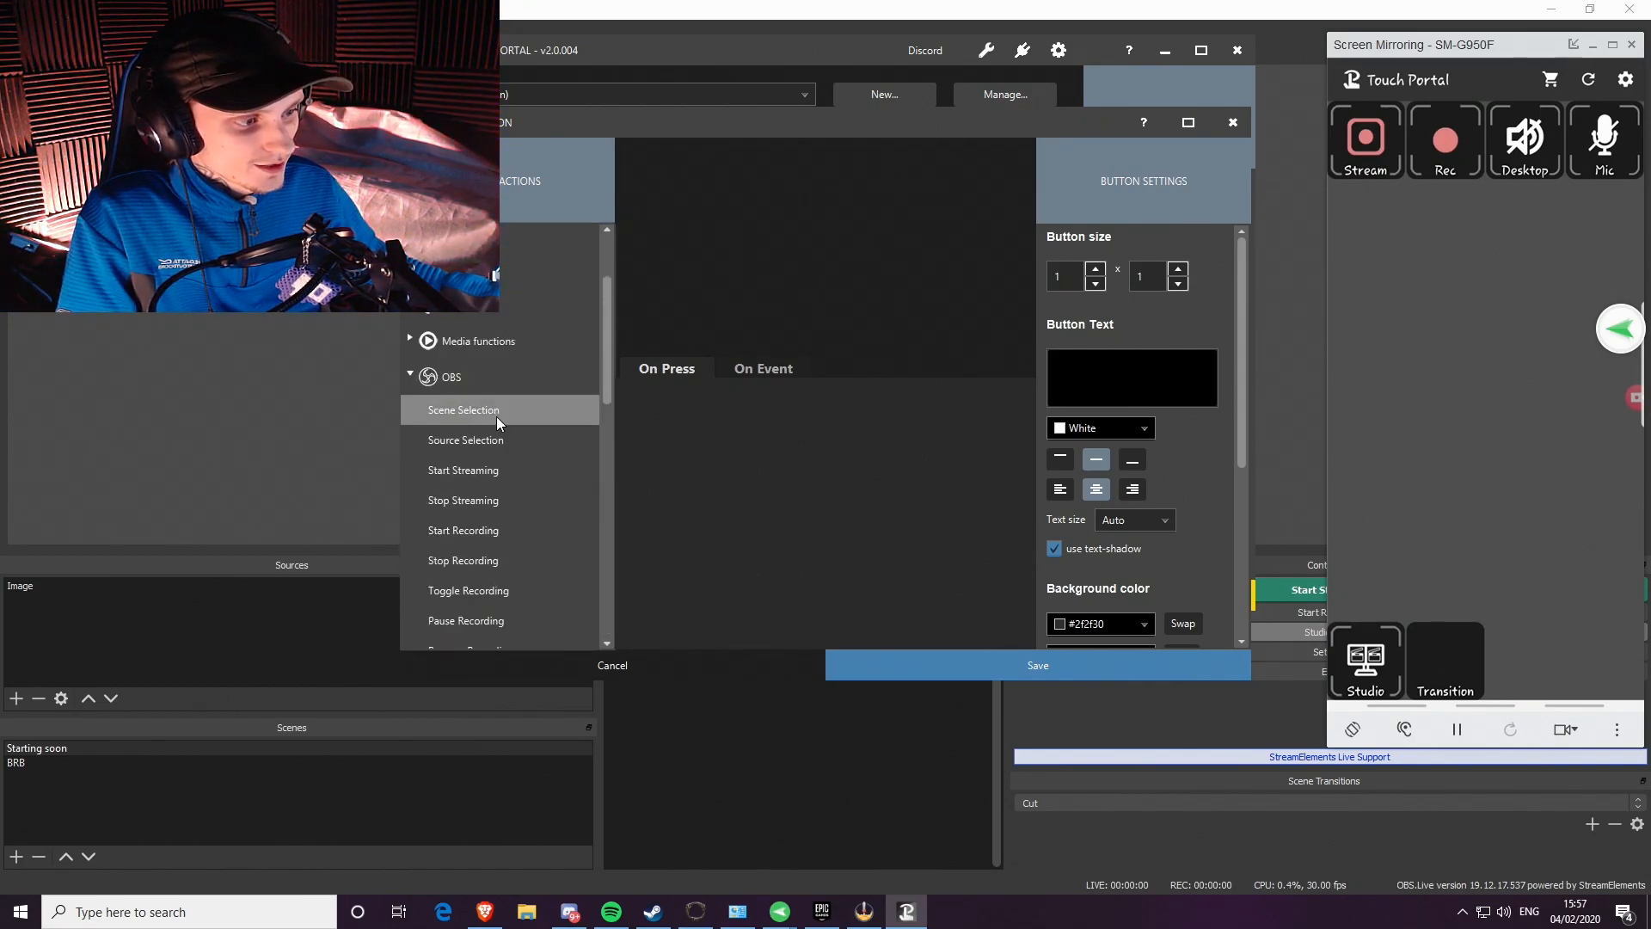
double_click(496, 412)
left_click(1018, 318)
left_click(731, 332)
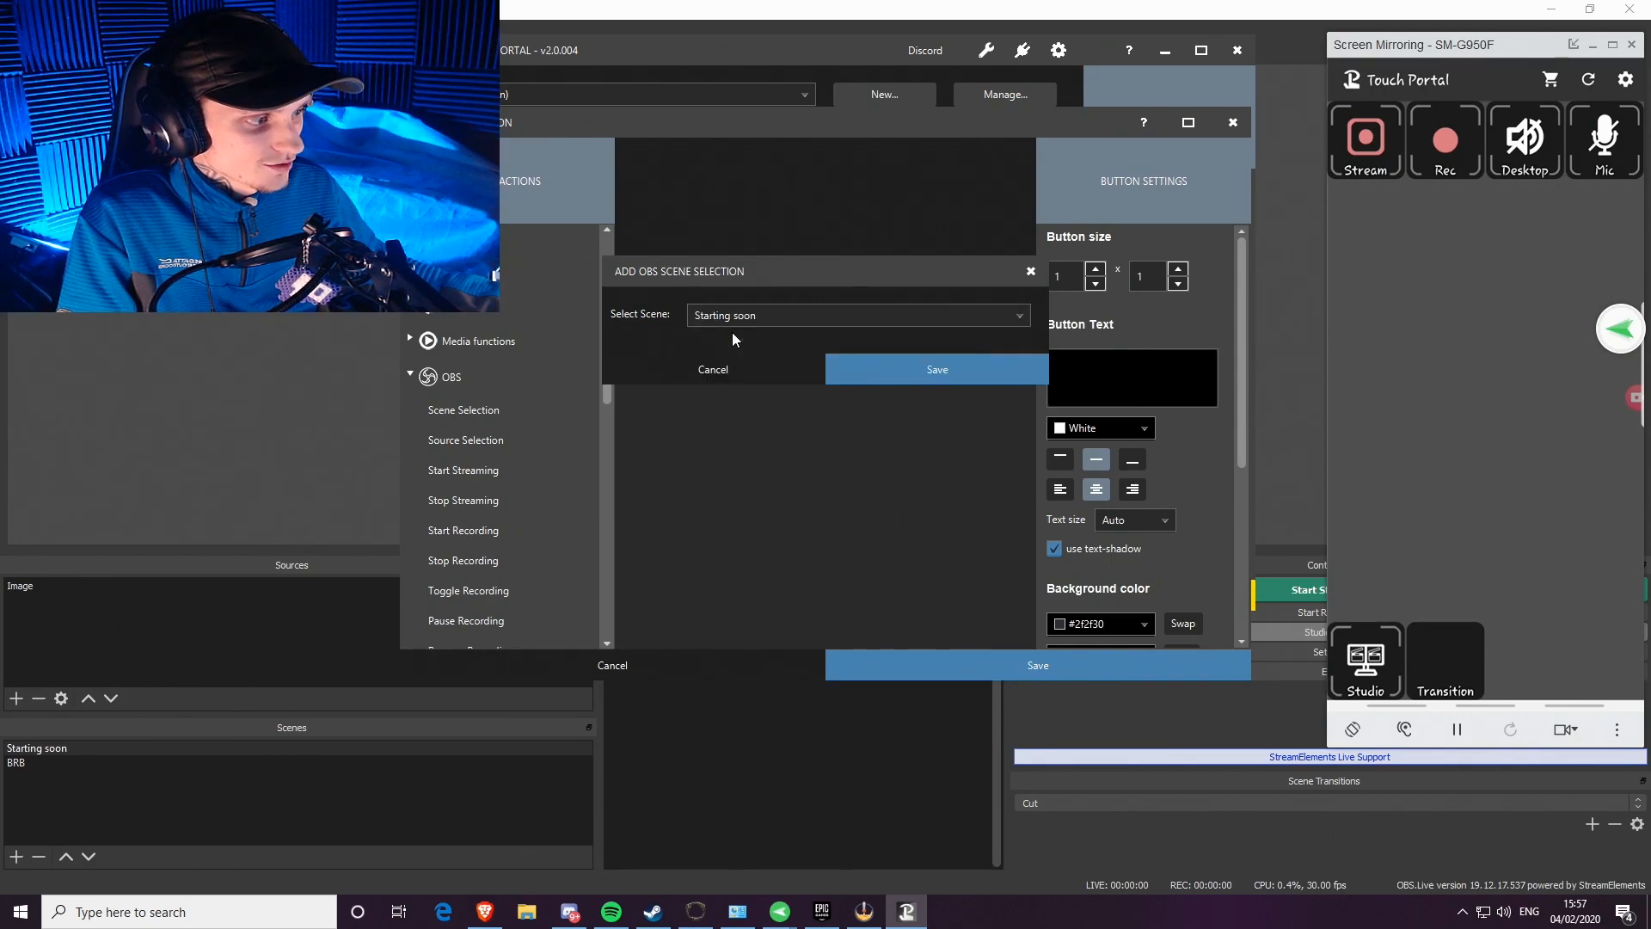
left_click(977, 375)
left_click(1106, 362)
type("Starting soon")
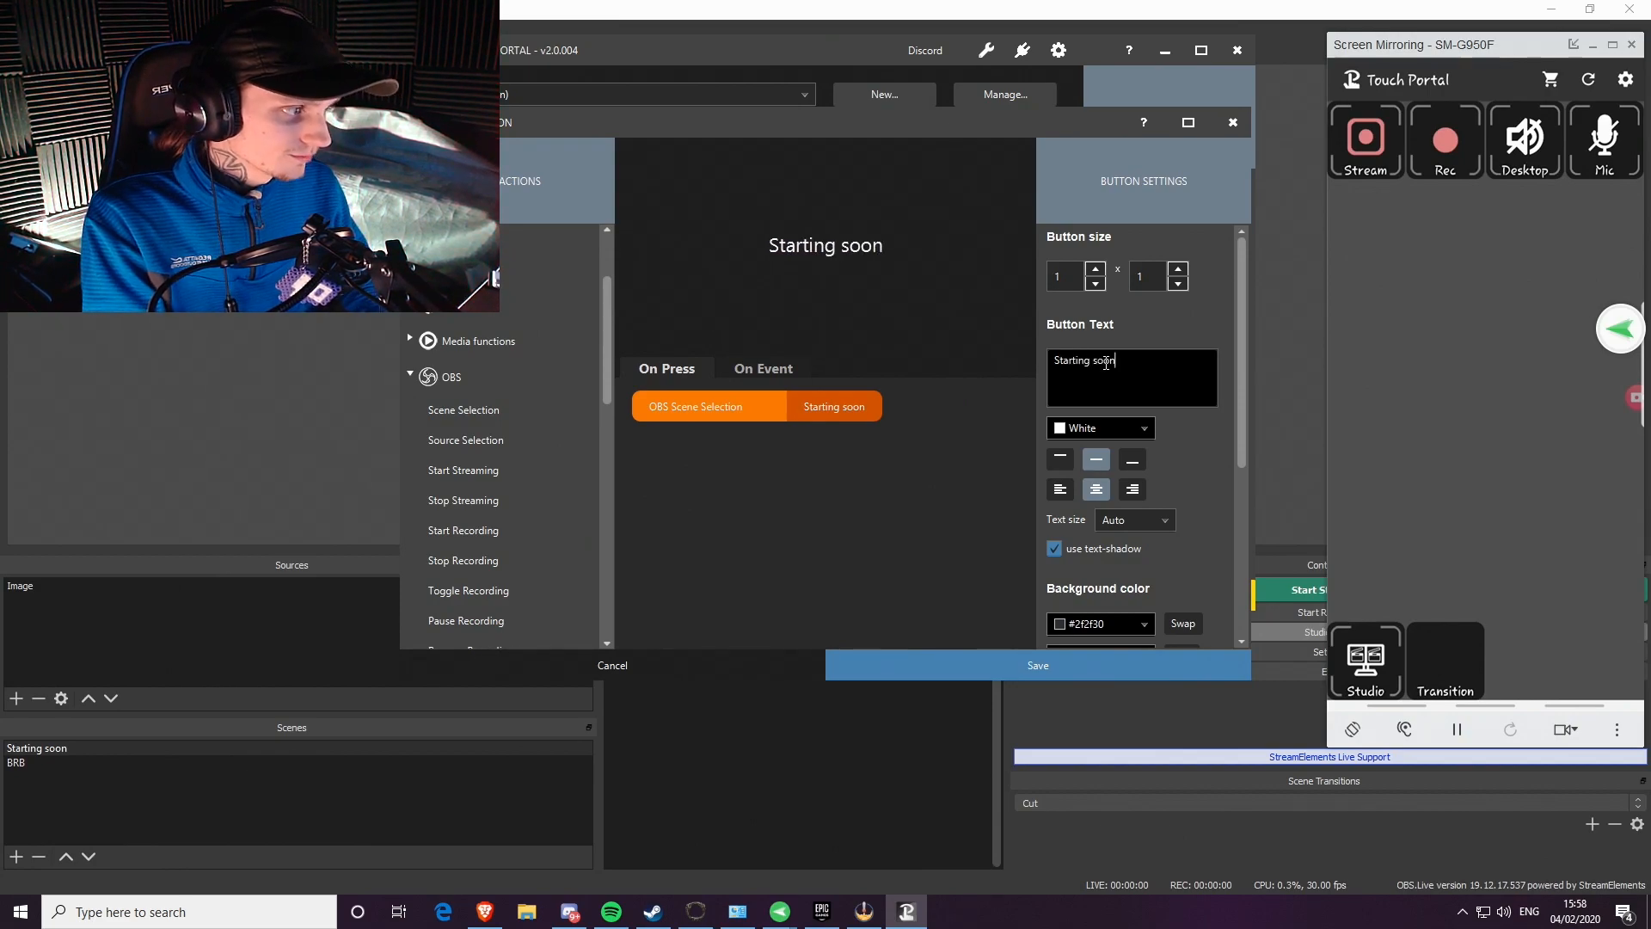
Disable the button's transparent background, set its first background color to dark blue #001a80, and save the button
scroll(1140, 401, "down", 3)
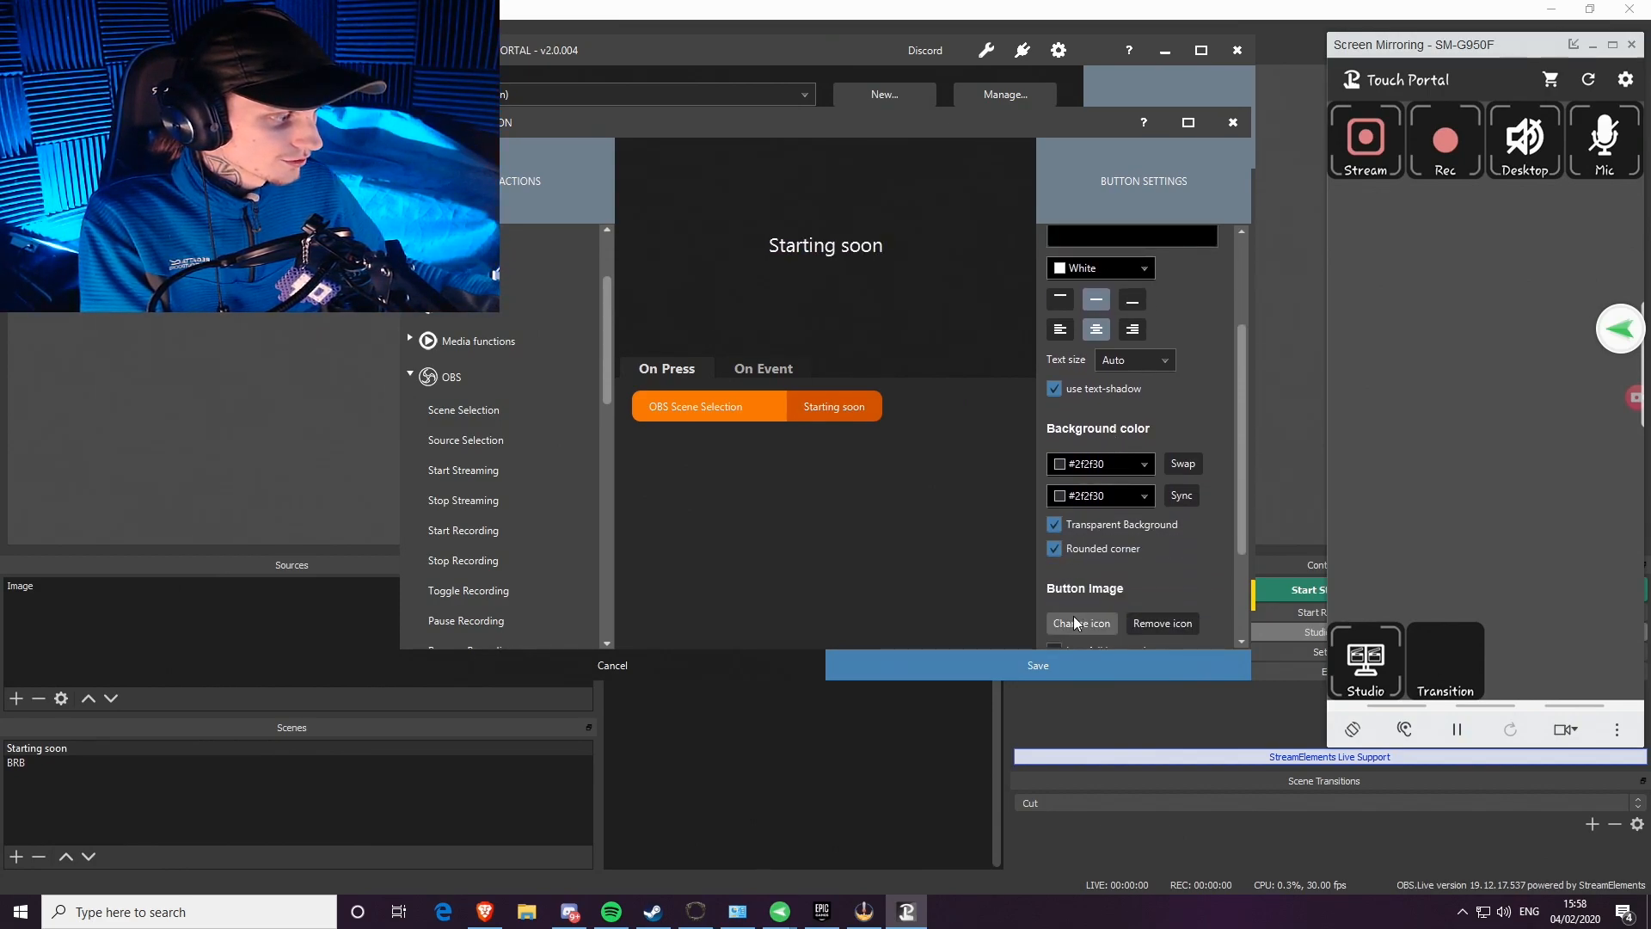
scroll(1072, 615, "down", 1)
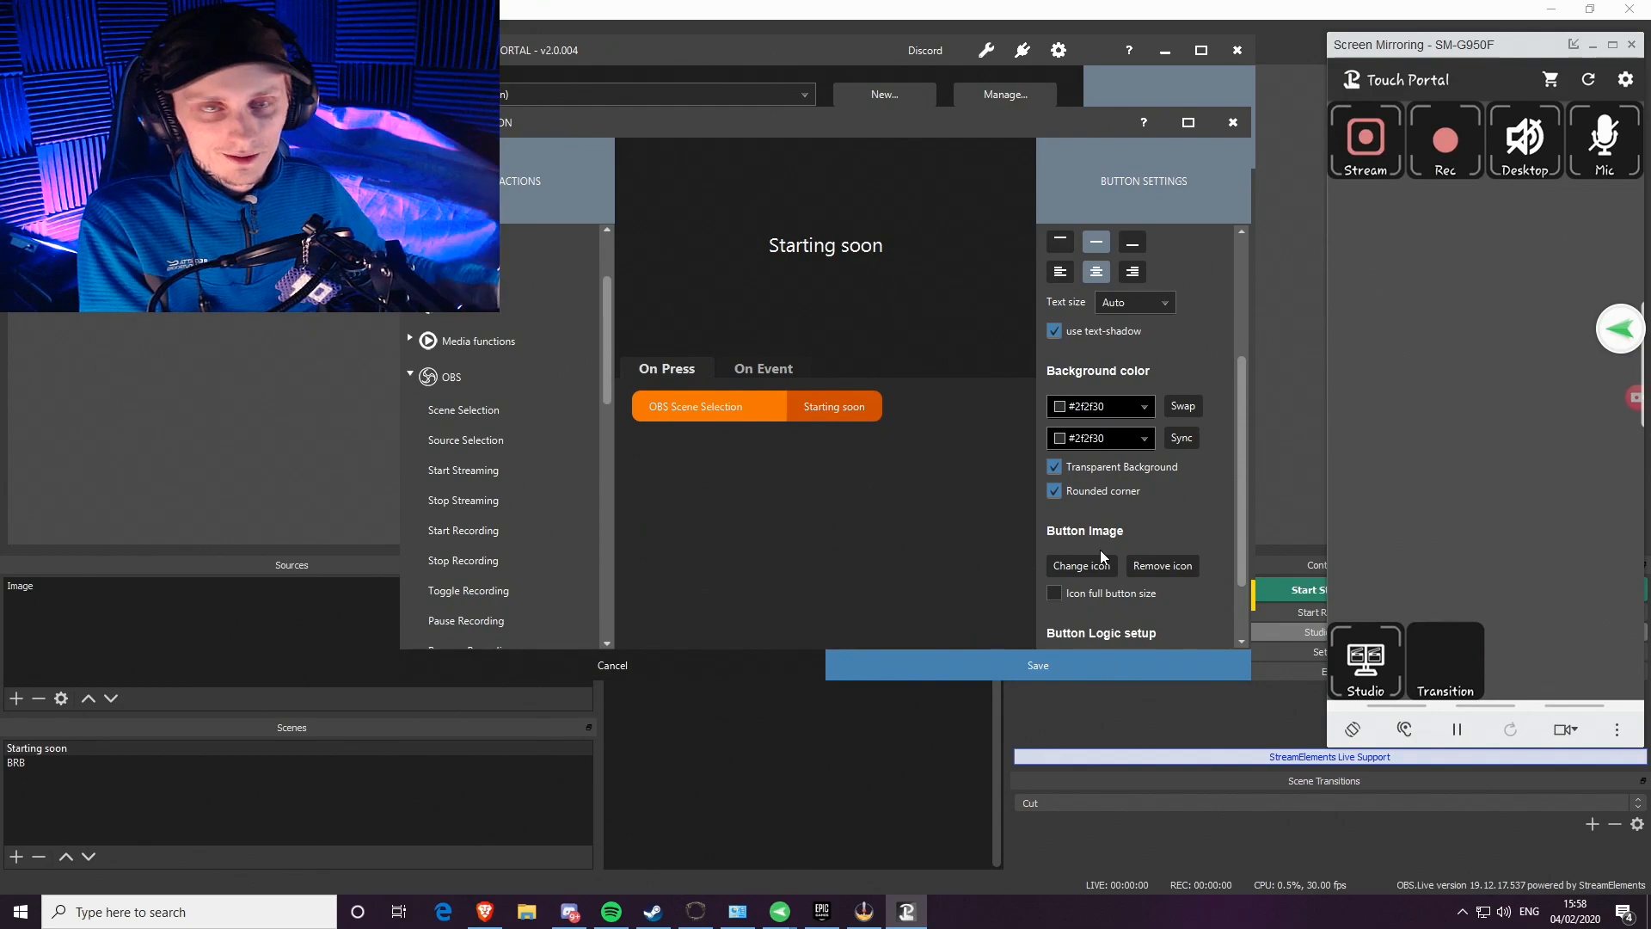
scroll(1142, 555, "up", 2)
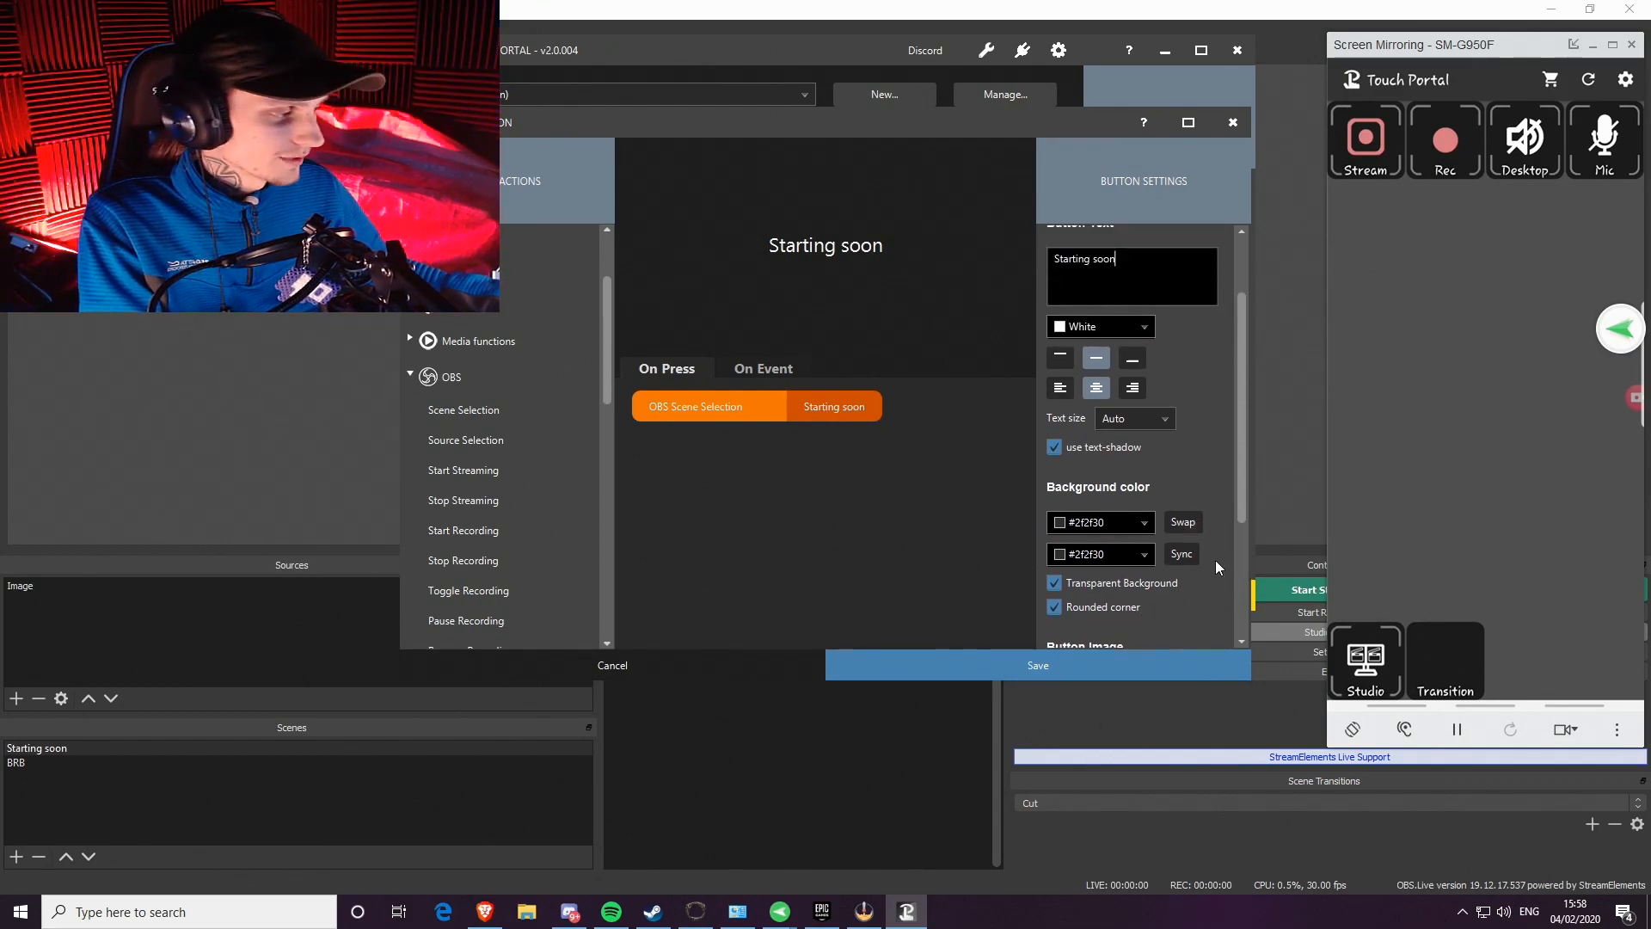
scroll(1133, 468, "down", 1)
left_click(1063, 540)
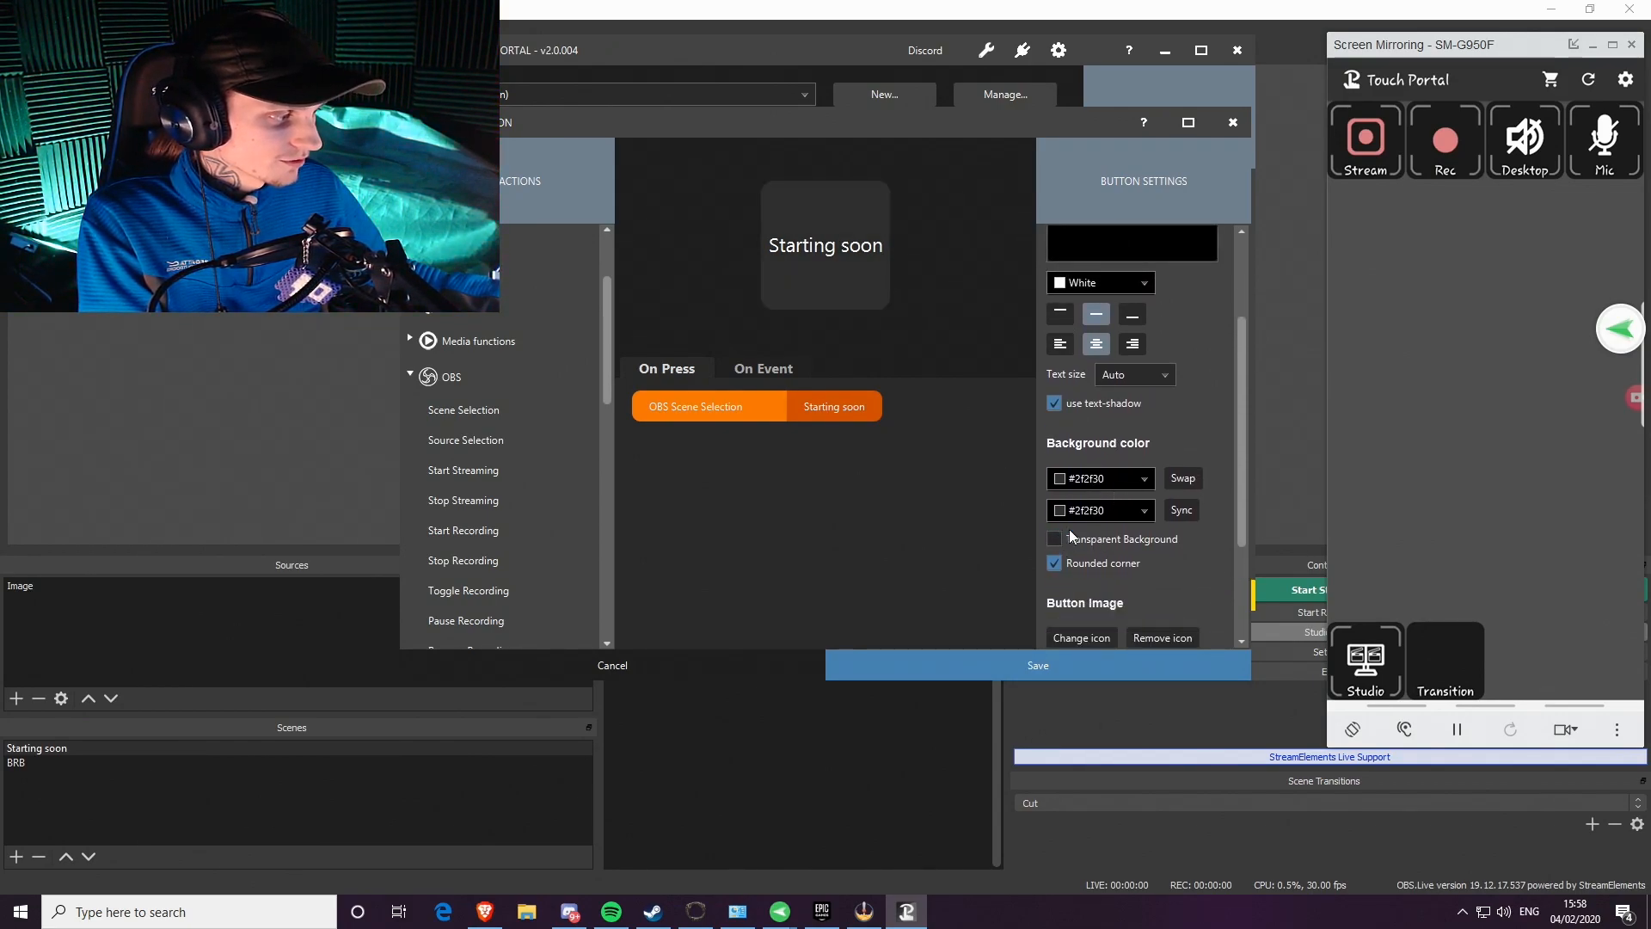
left_click(1135, 480)
left_click(1080, 523)
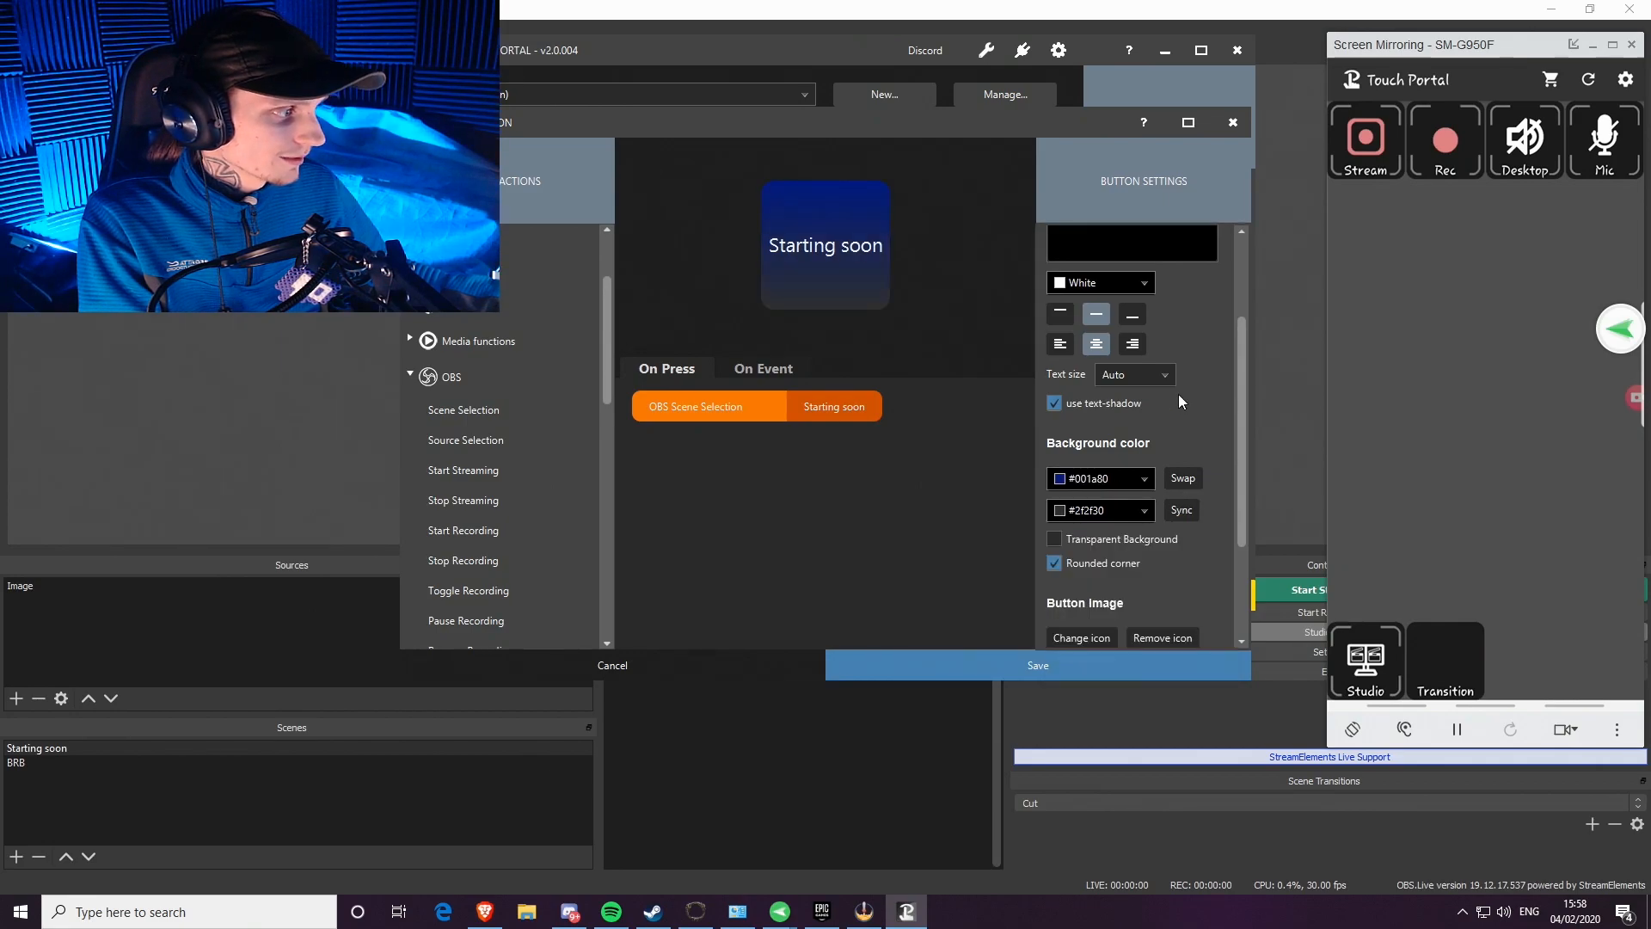
left_click(1082, 658)
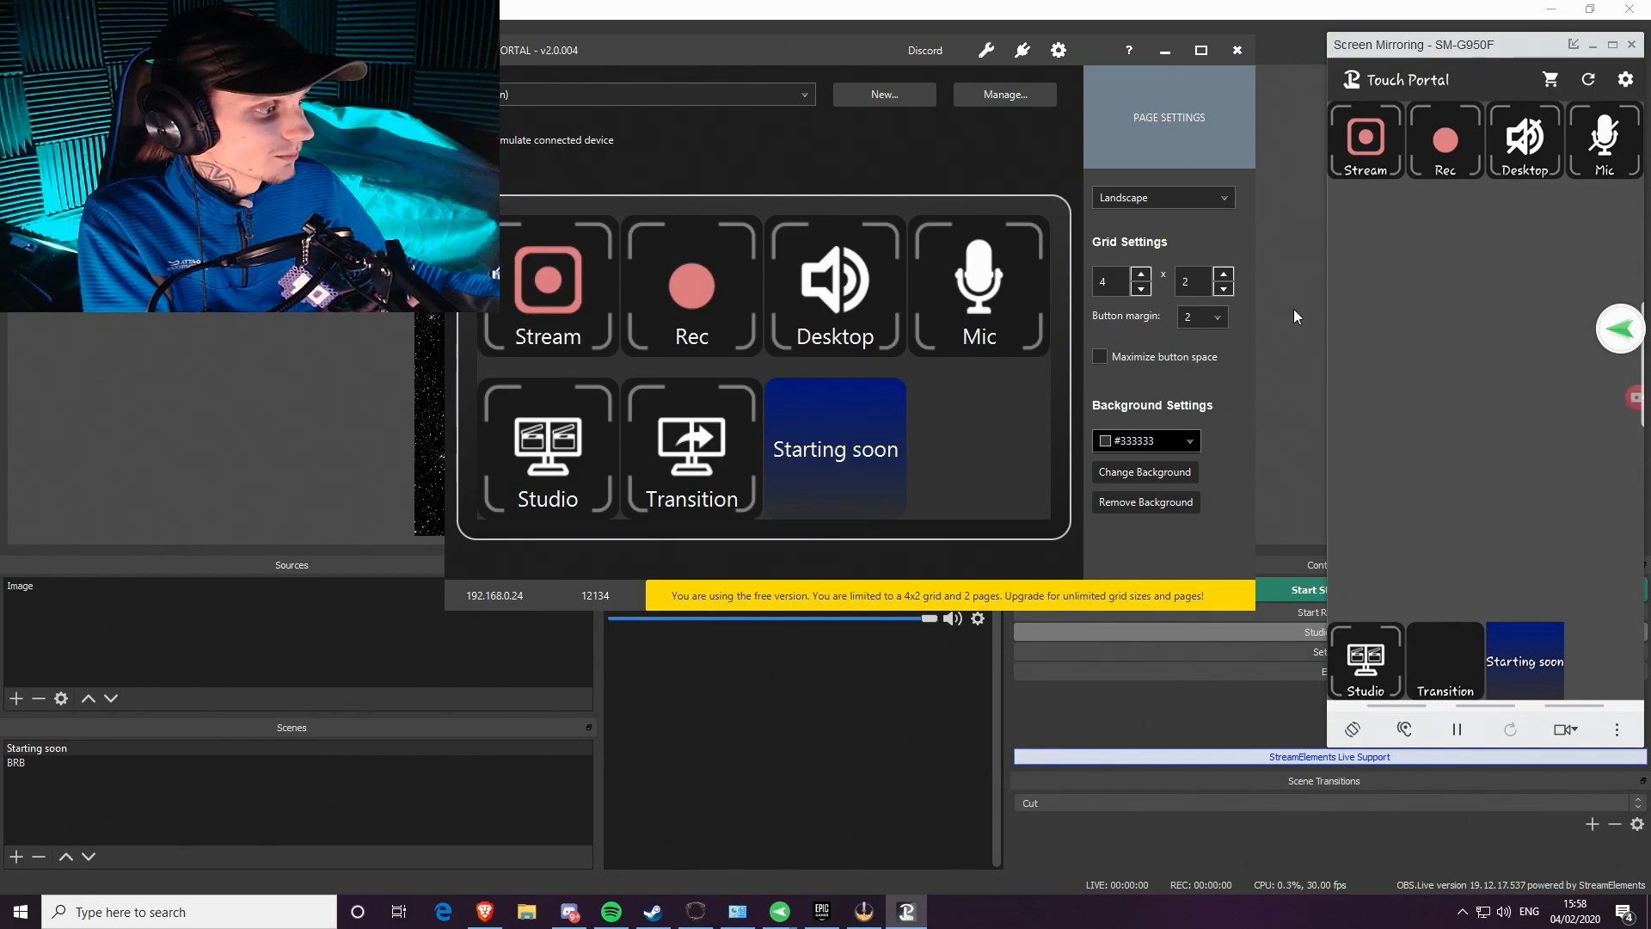
Create a button in the empty slot beside Starting soon with an OBS Scene Selection action for BRB and the text "BRB"
left_click(920, 452)
scroll(430, 503, "down", 3)
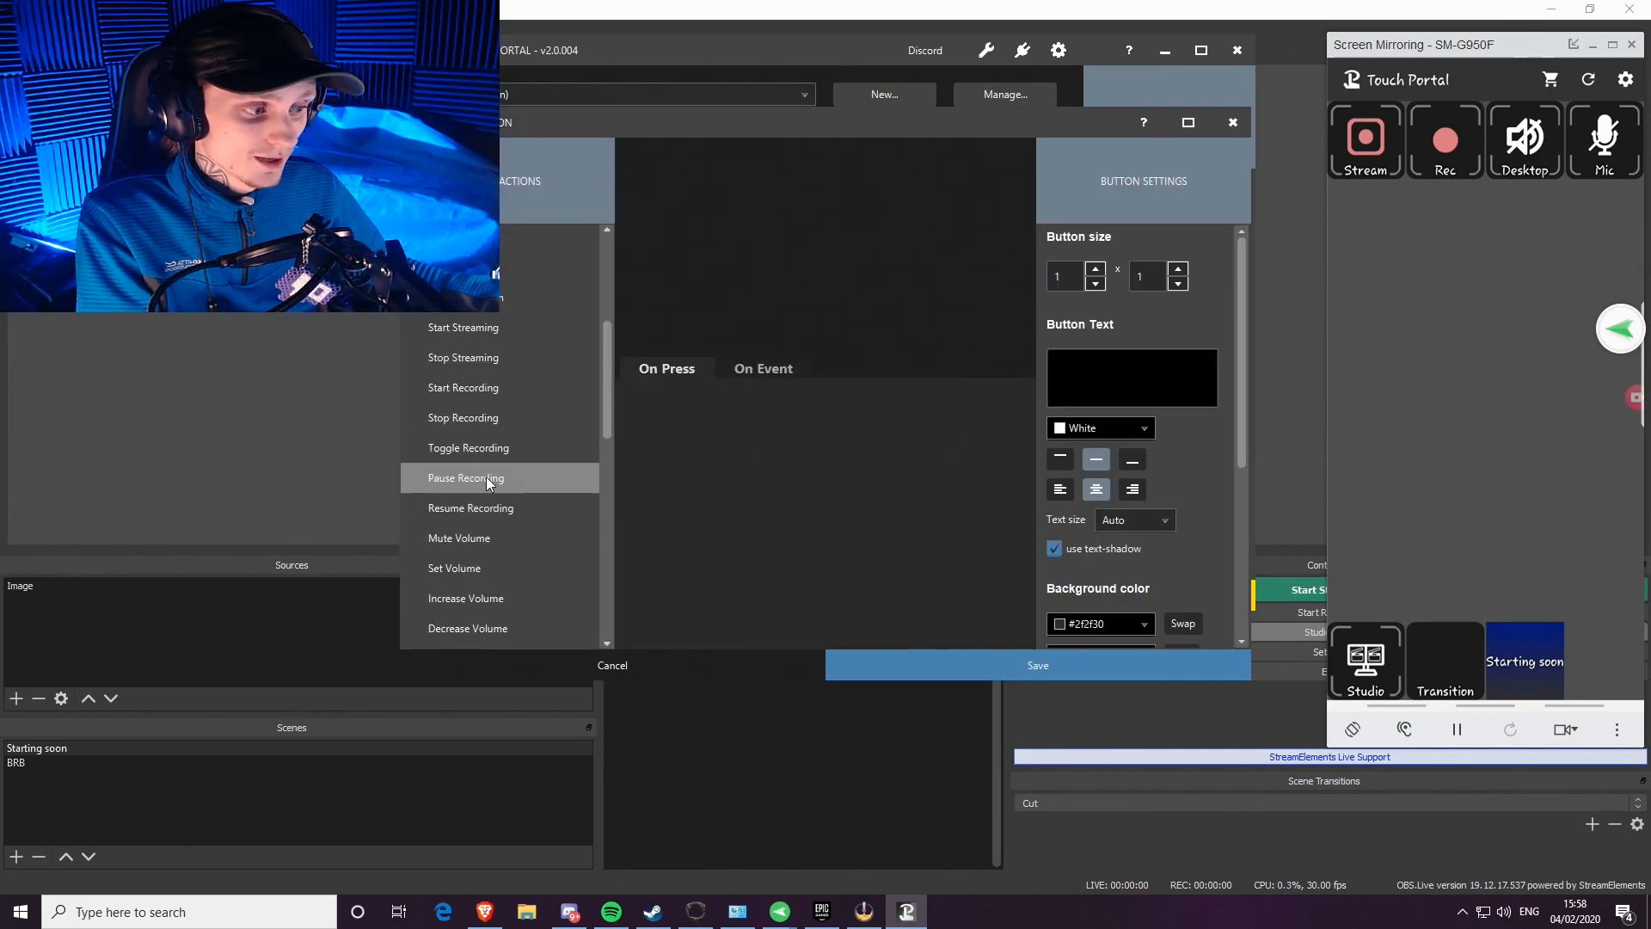
double_click(465, 266)
left_click(911, 315)
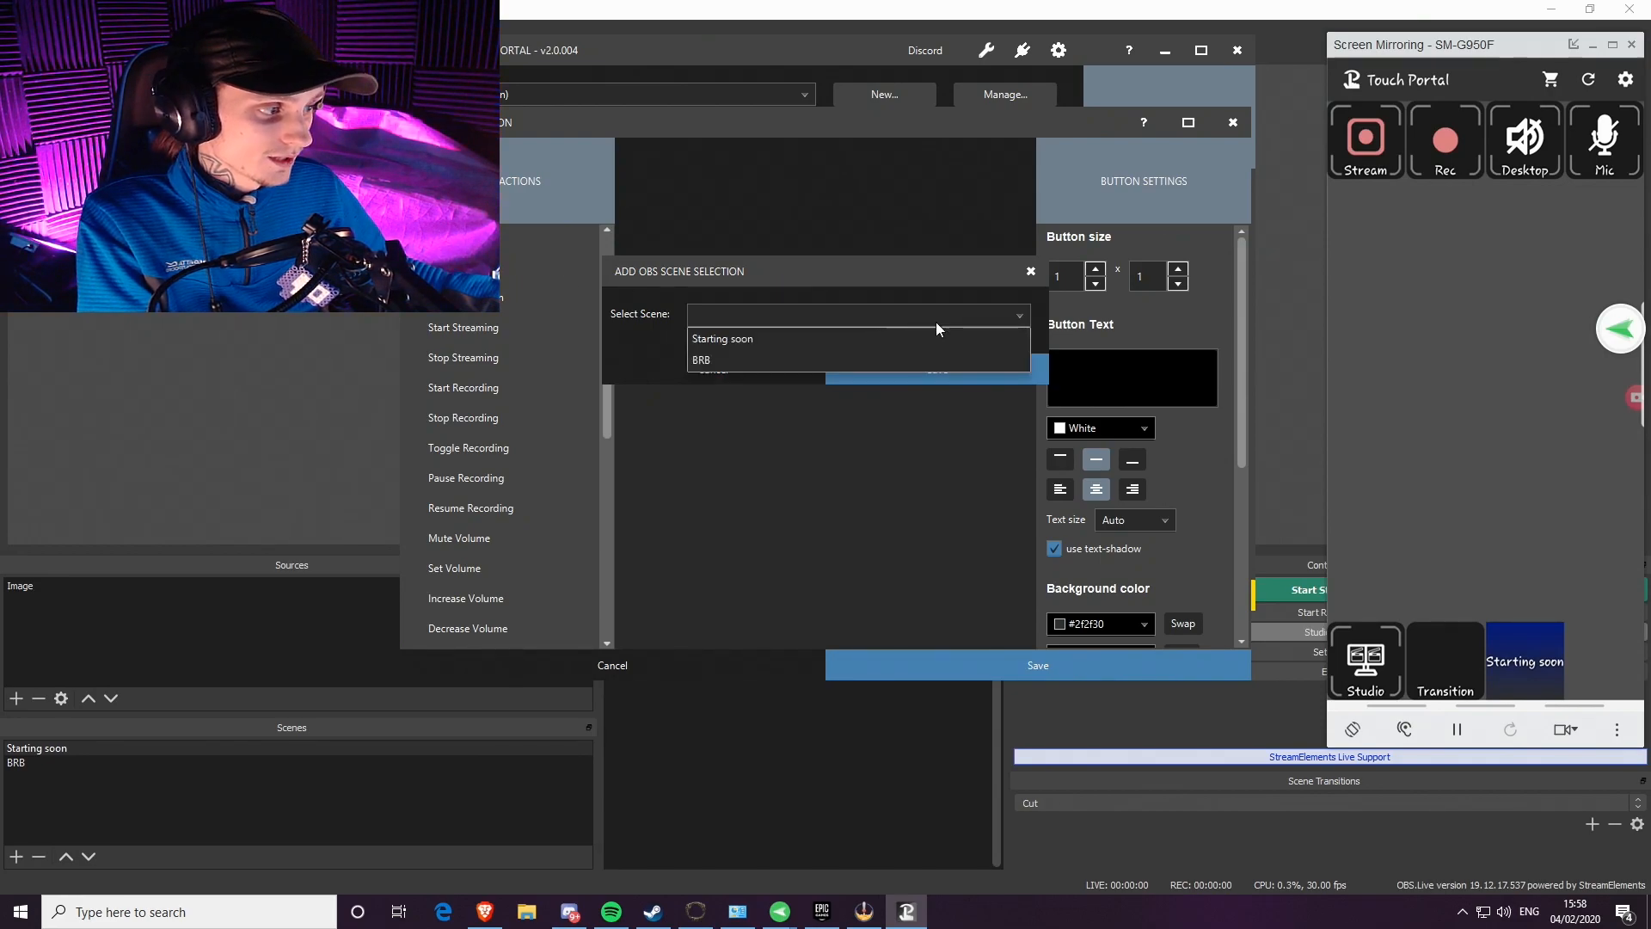
left_click(717, 360)
left_click(971, 371)
left_click(1116, 389)
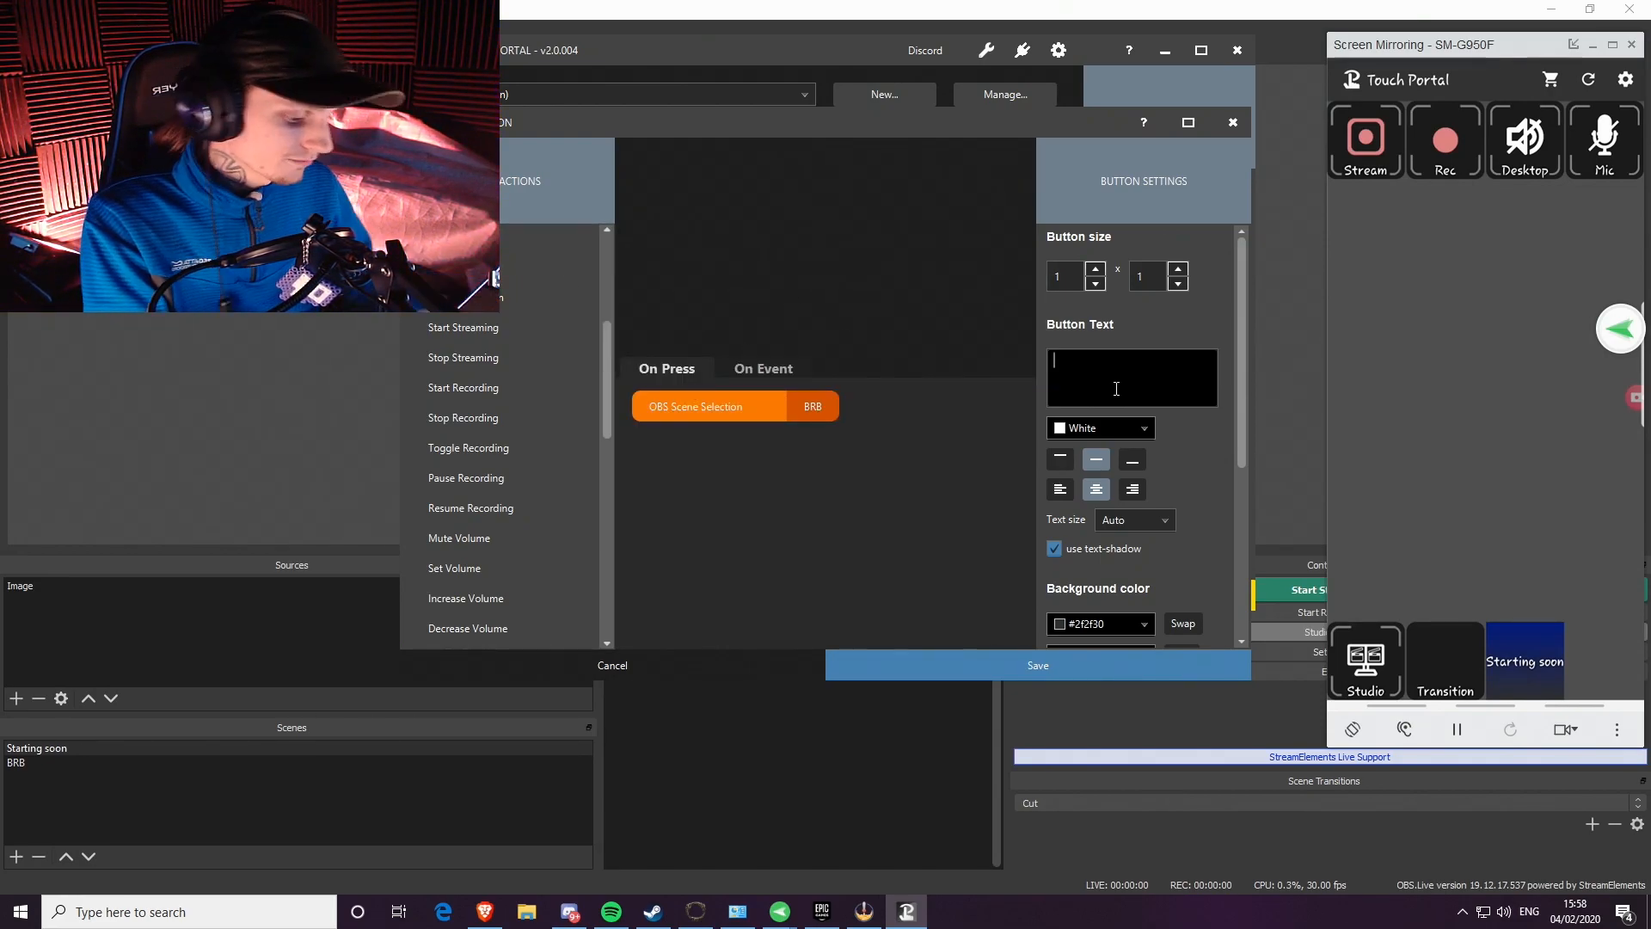
type("BRB")
Set the BRB button's first background color to purple #804d80, disable its transparent background, and save the button
scroll(1096, 454, "down", 1)
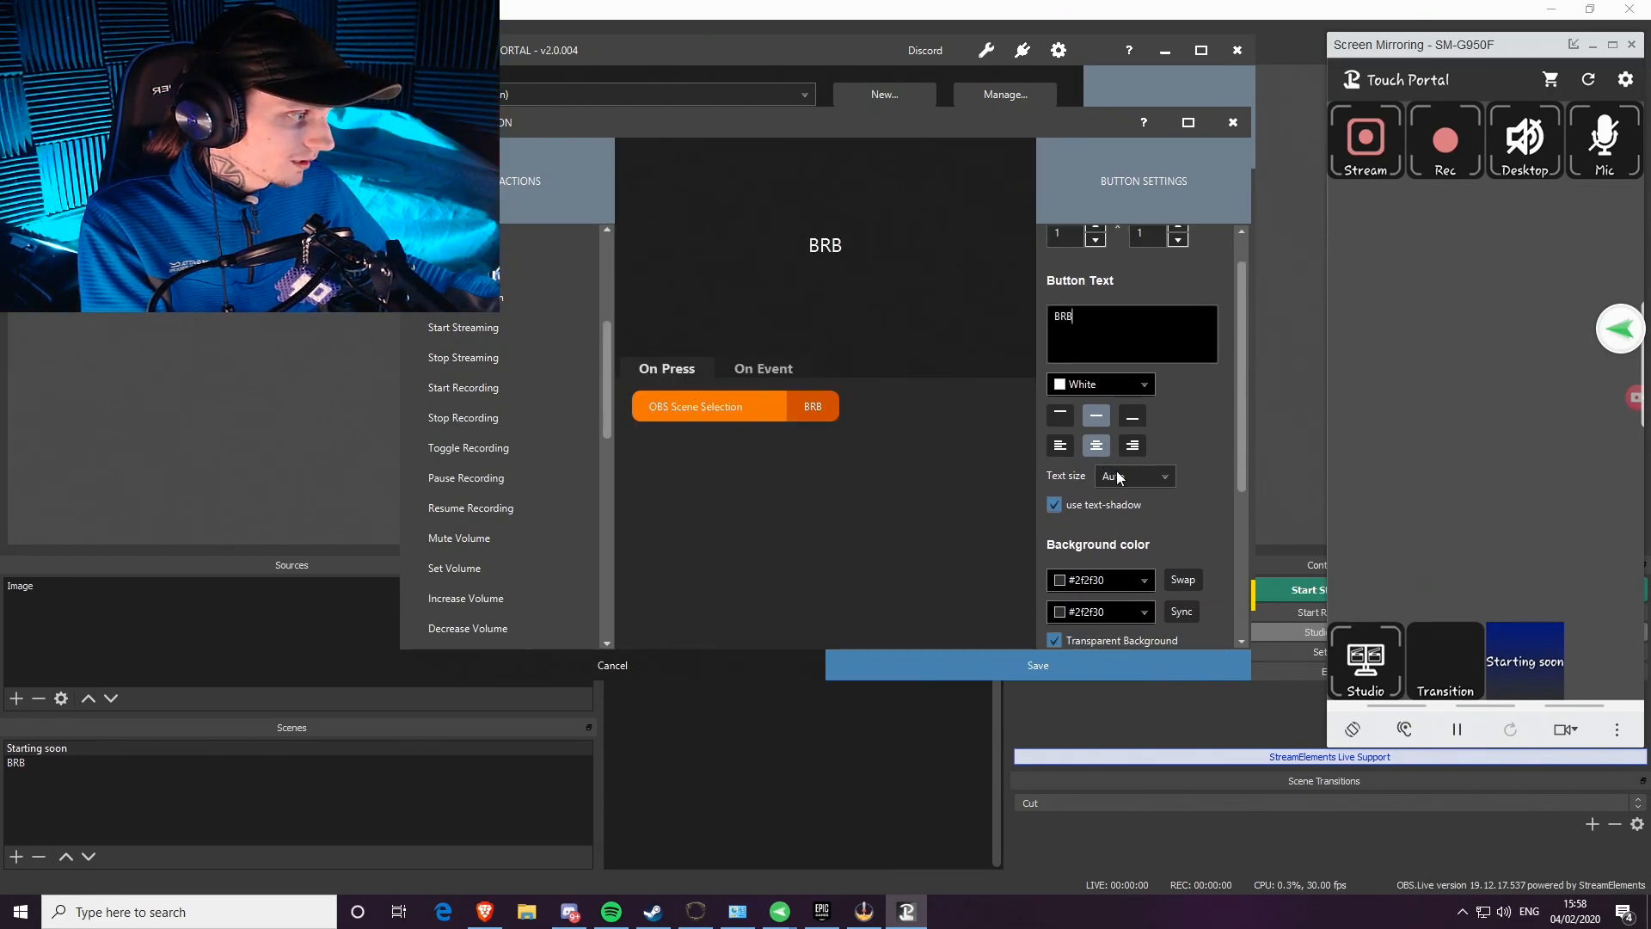
left_click(1112, 586)
left_click(1105, 663)
scroll(1132, 564, "down", 1)
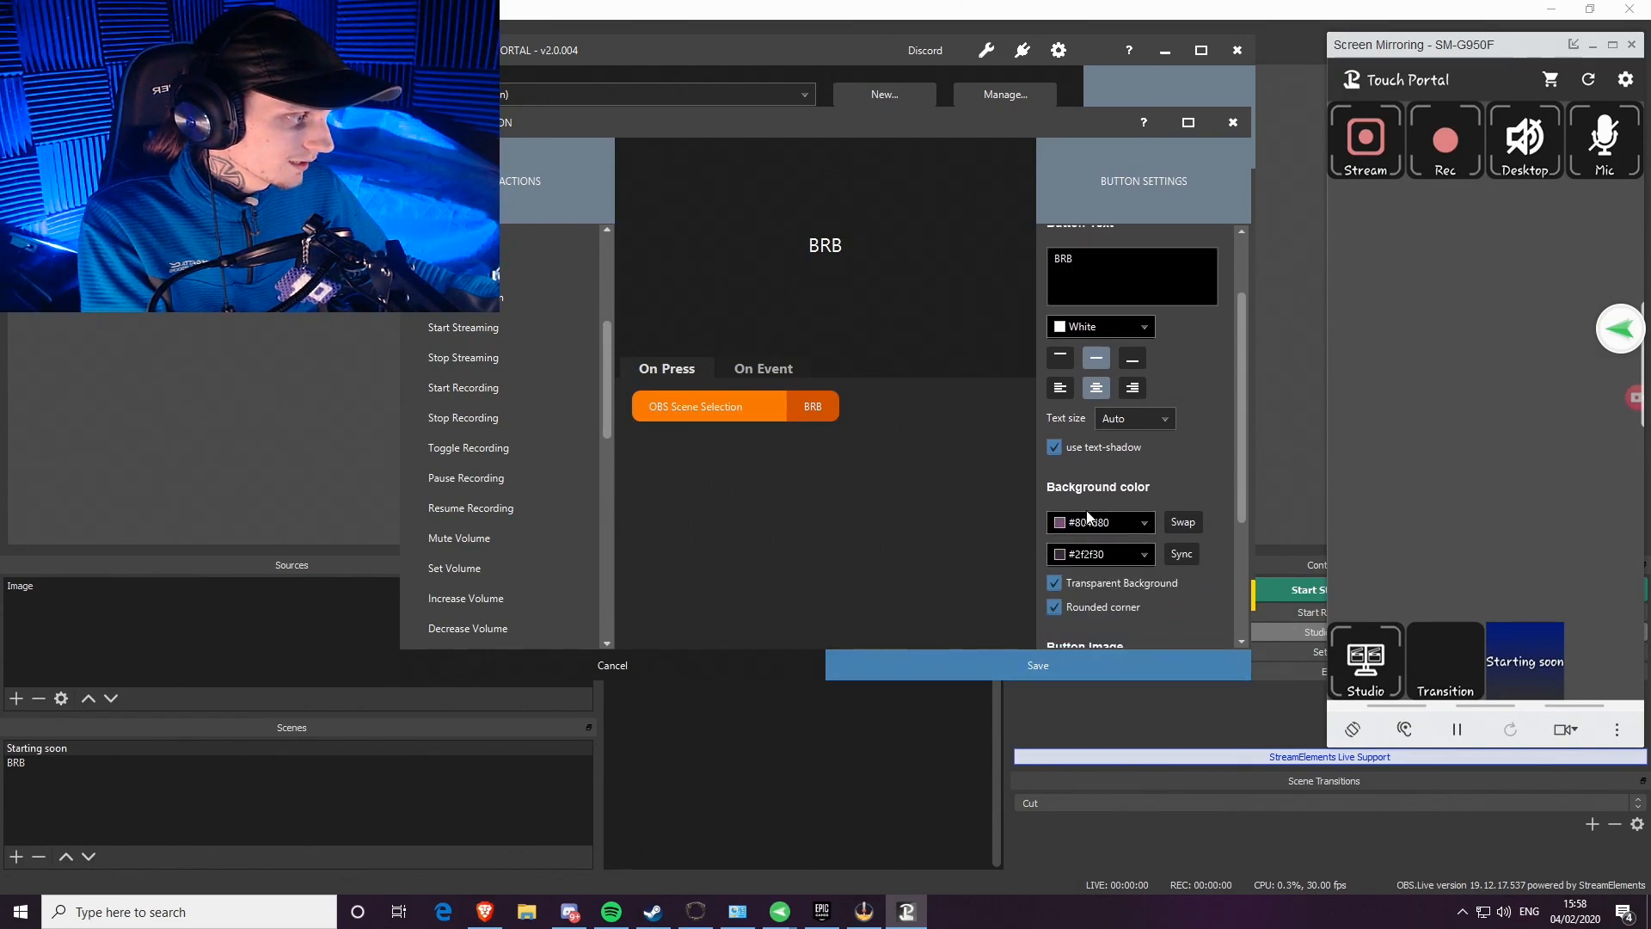
left_click(1076, 581)
left_click(1101, 666)
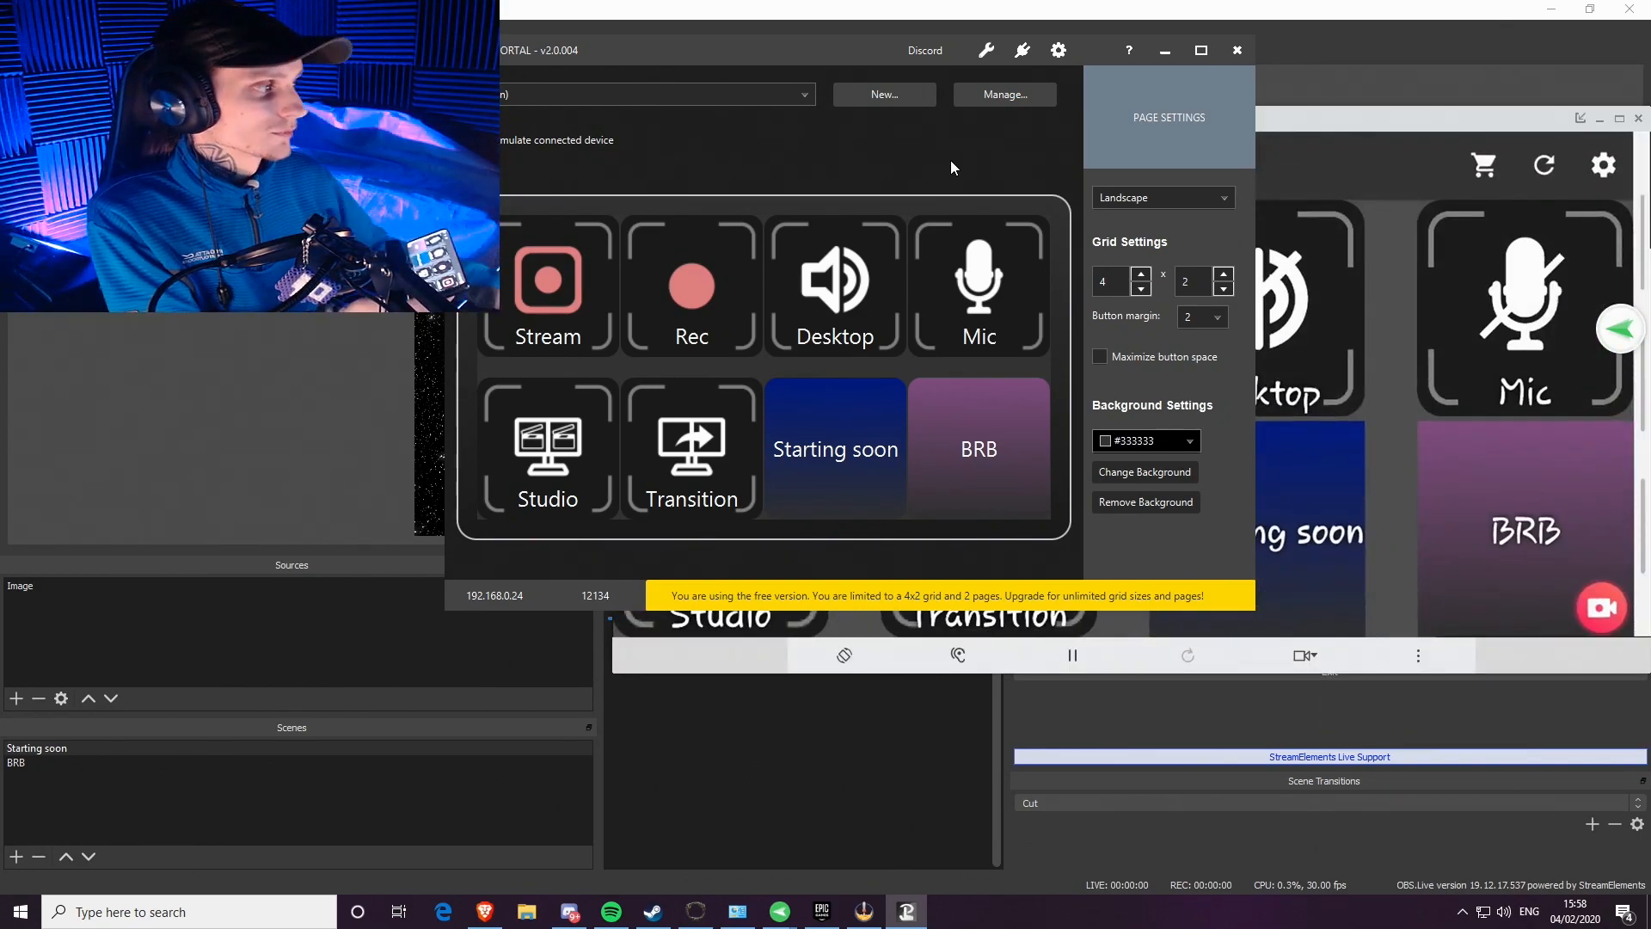
Bring OBS to the front with only the phone's Screen Mirroring window over it
left_click(1424, 110)
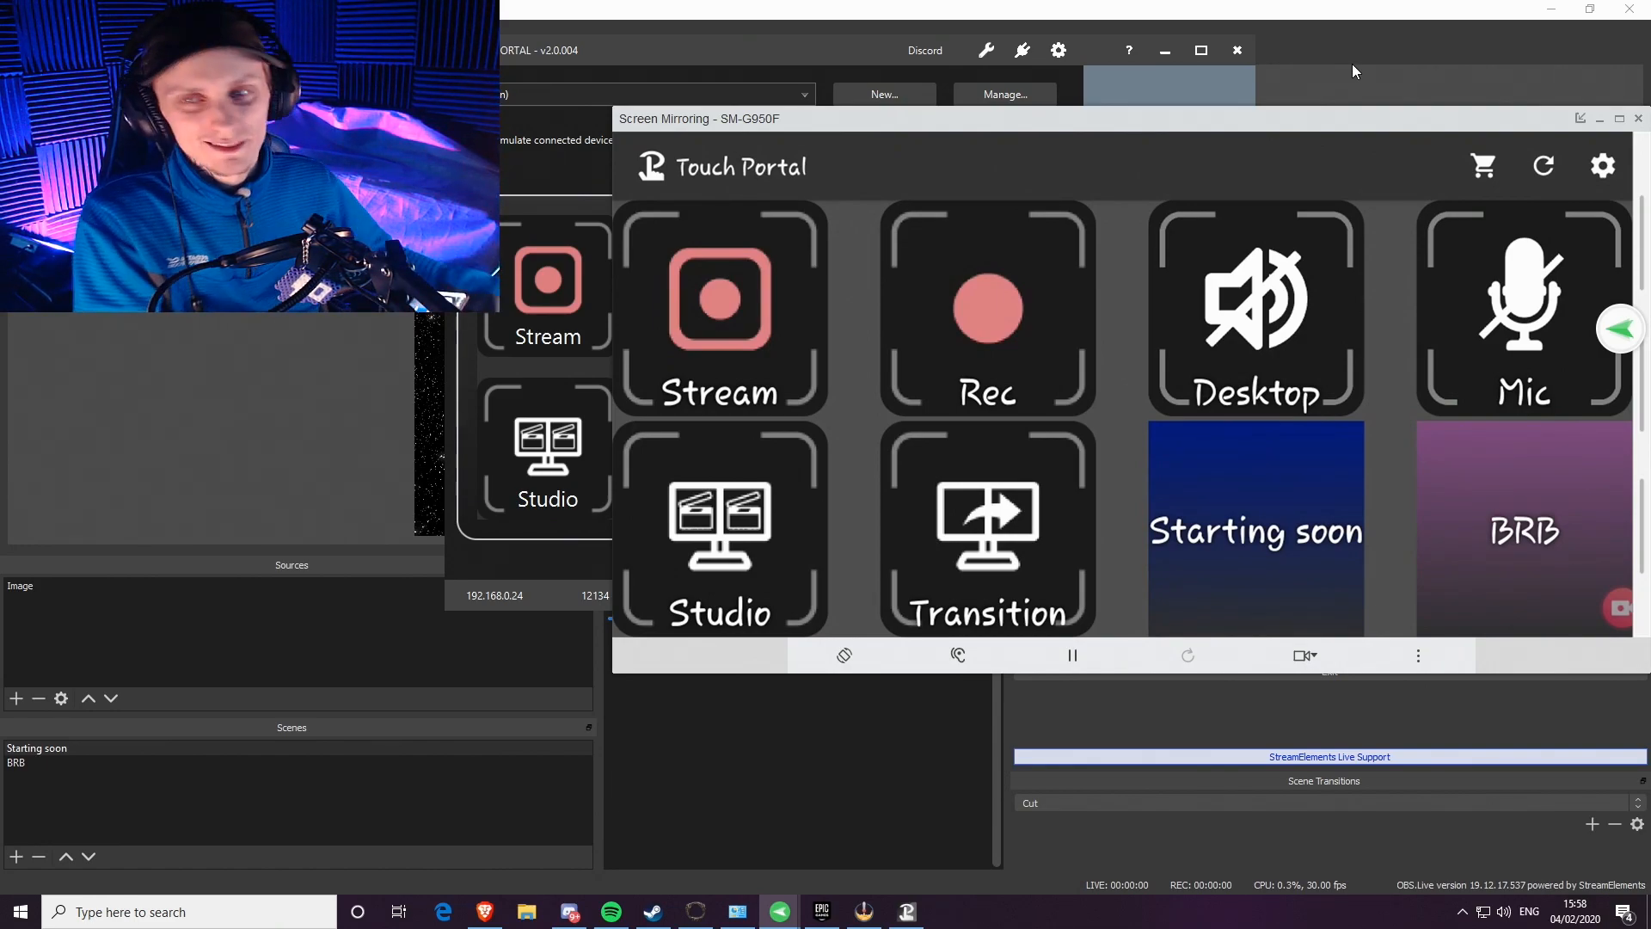
left_click(845, 53)
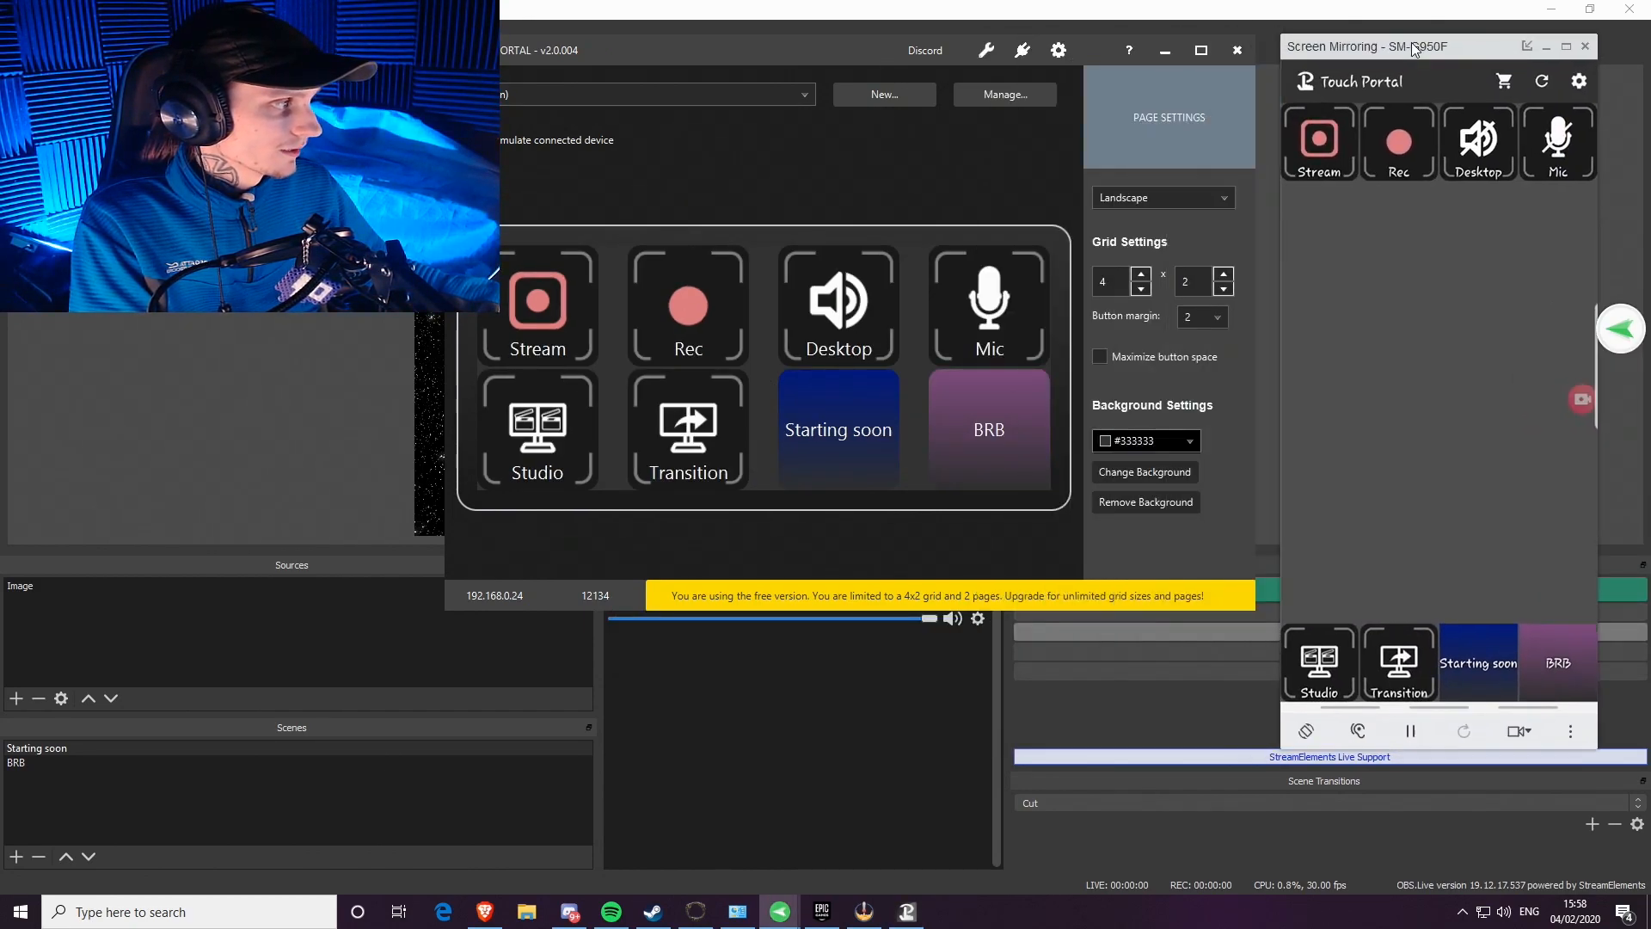
left_click(1123, 8)
left_click(908, 911)
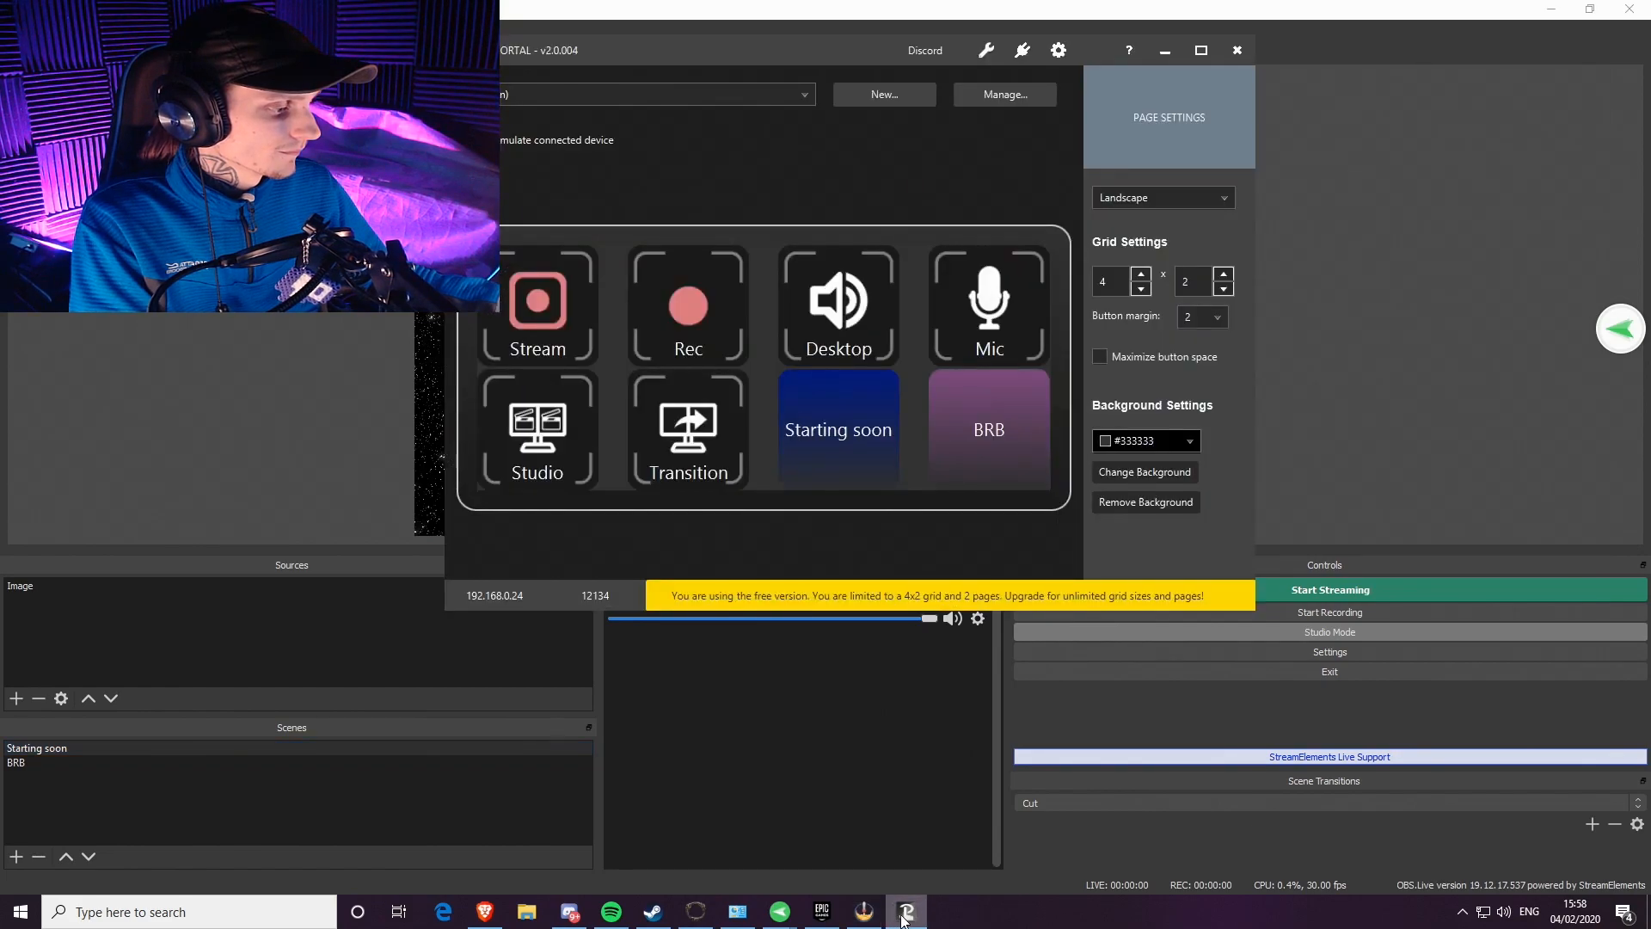
left_click(849, 653)
left_click(780, 912)
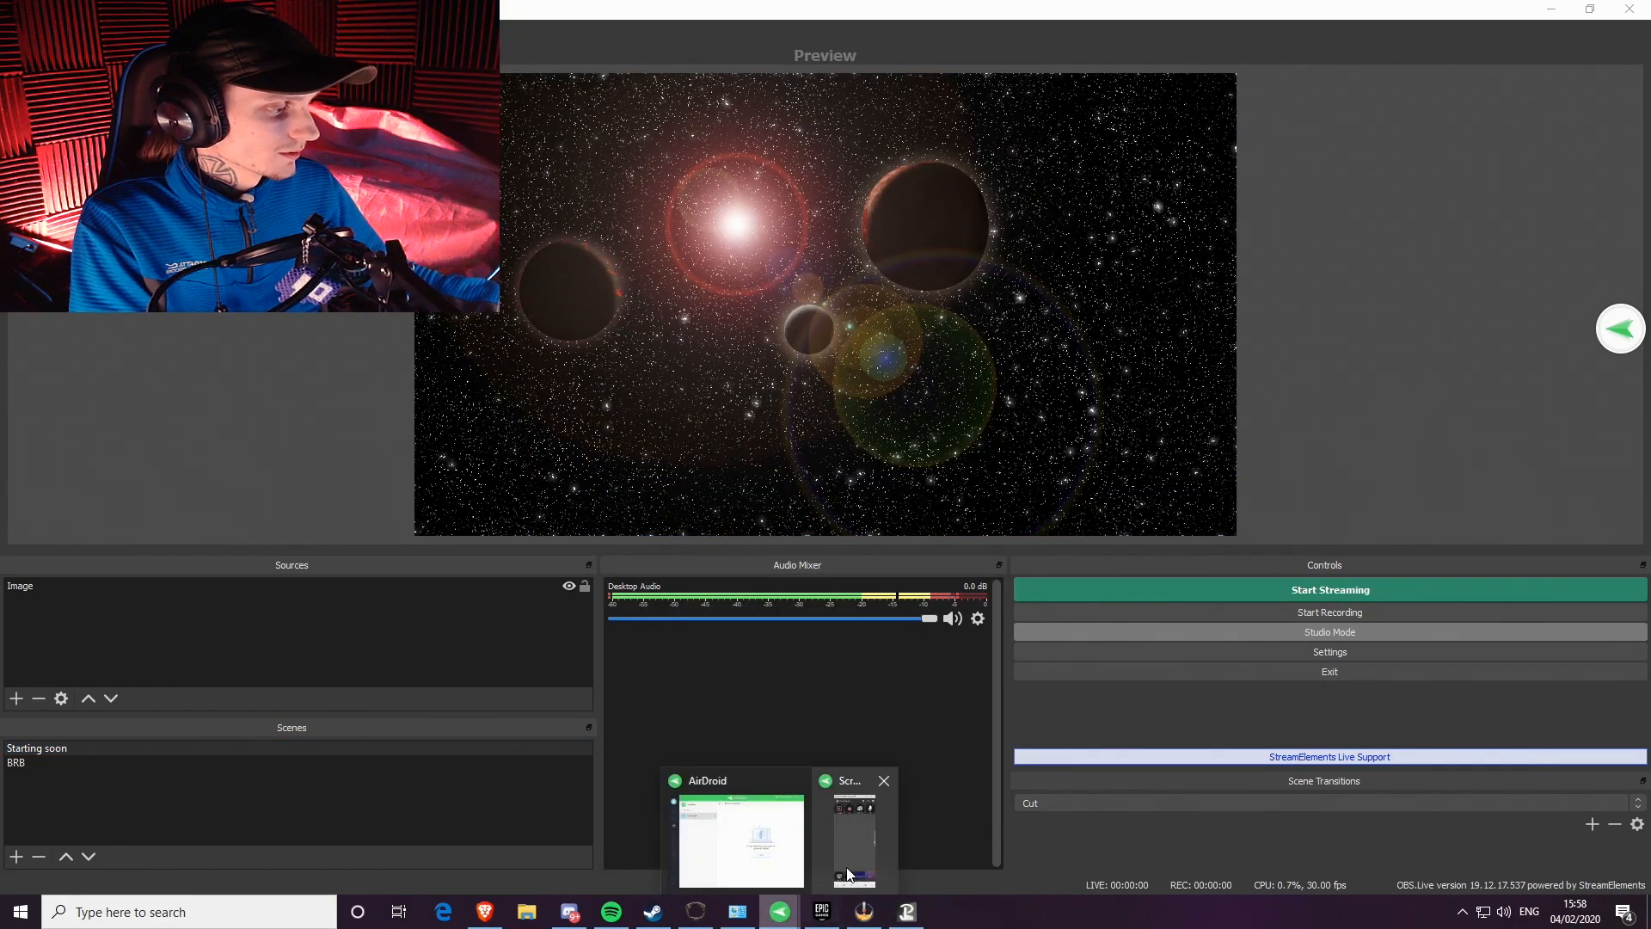
left_click(845, 872)
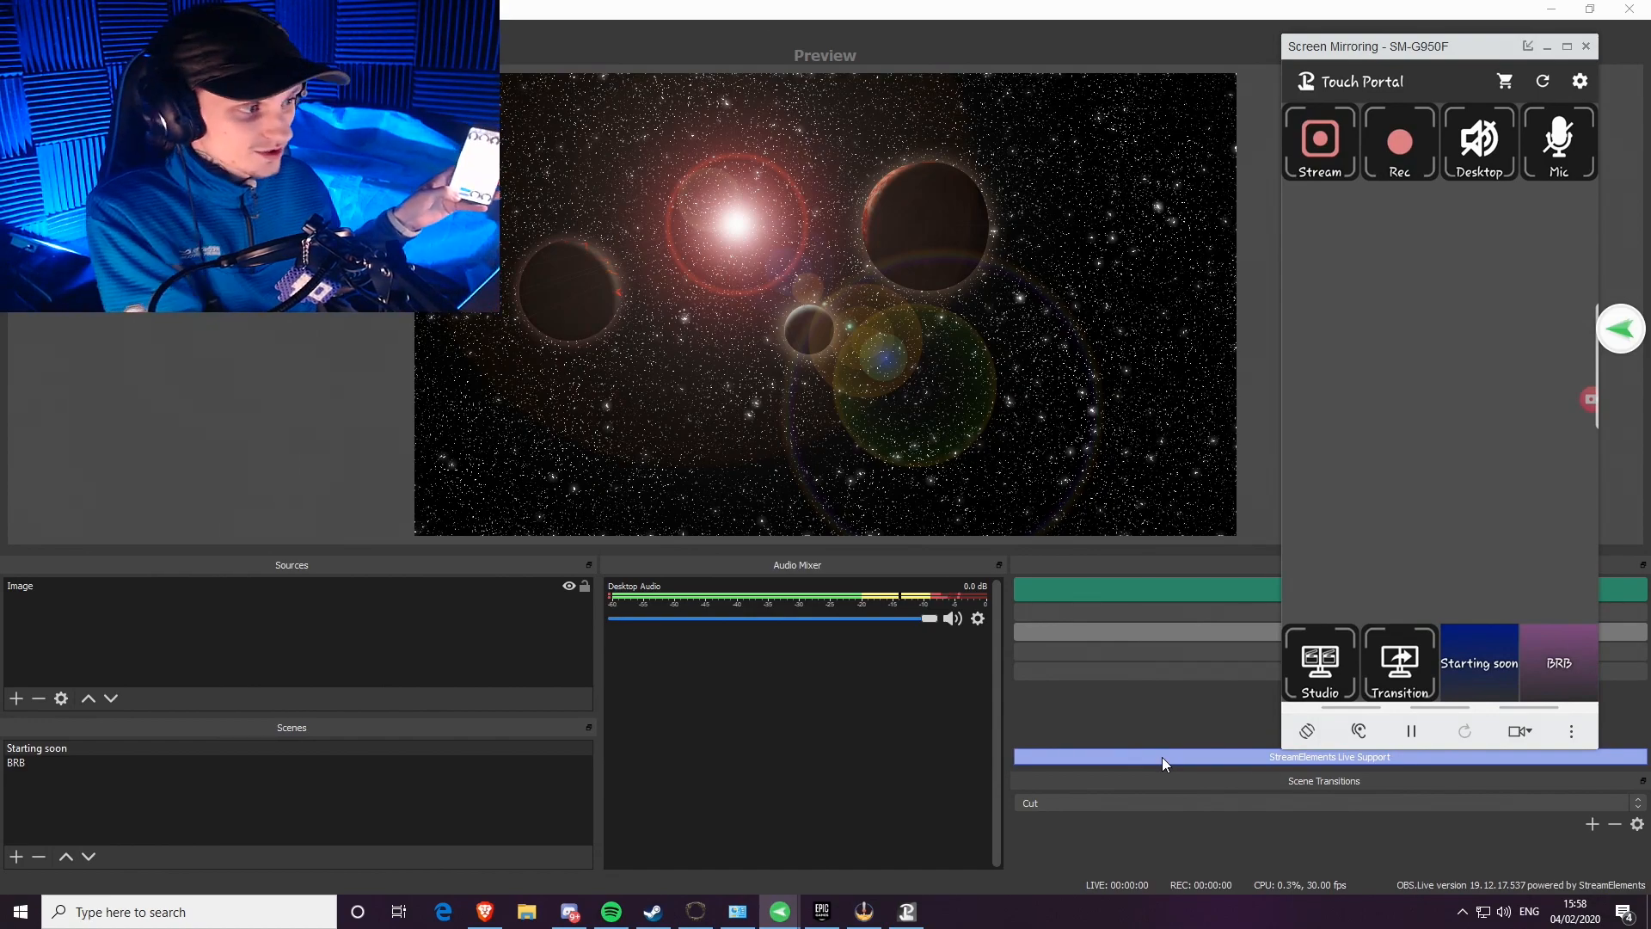
Test scene switching in OBS by alternating repeatedly between BRB and Starting soon, ending on Starting soon
left_click(56, 763)
left_click(67, 747)
left_click(79, 762)
left_click(79, 746)
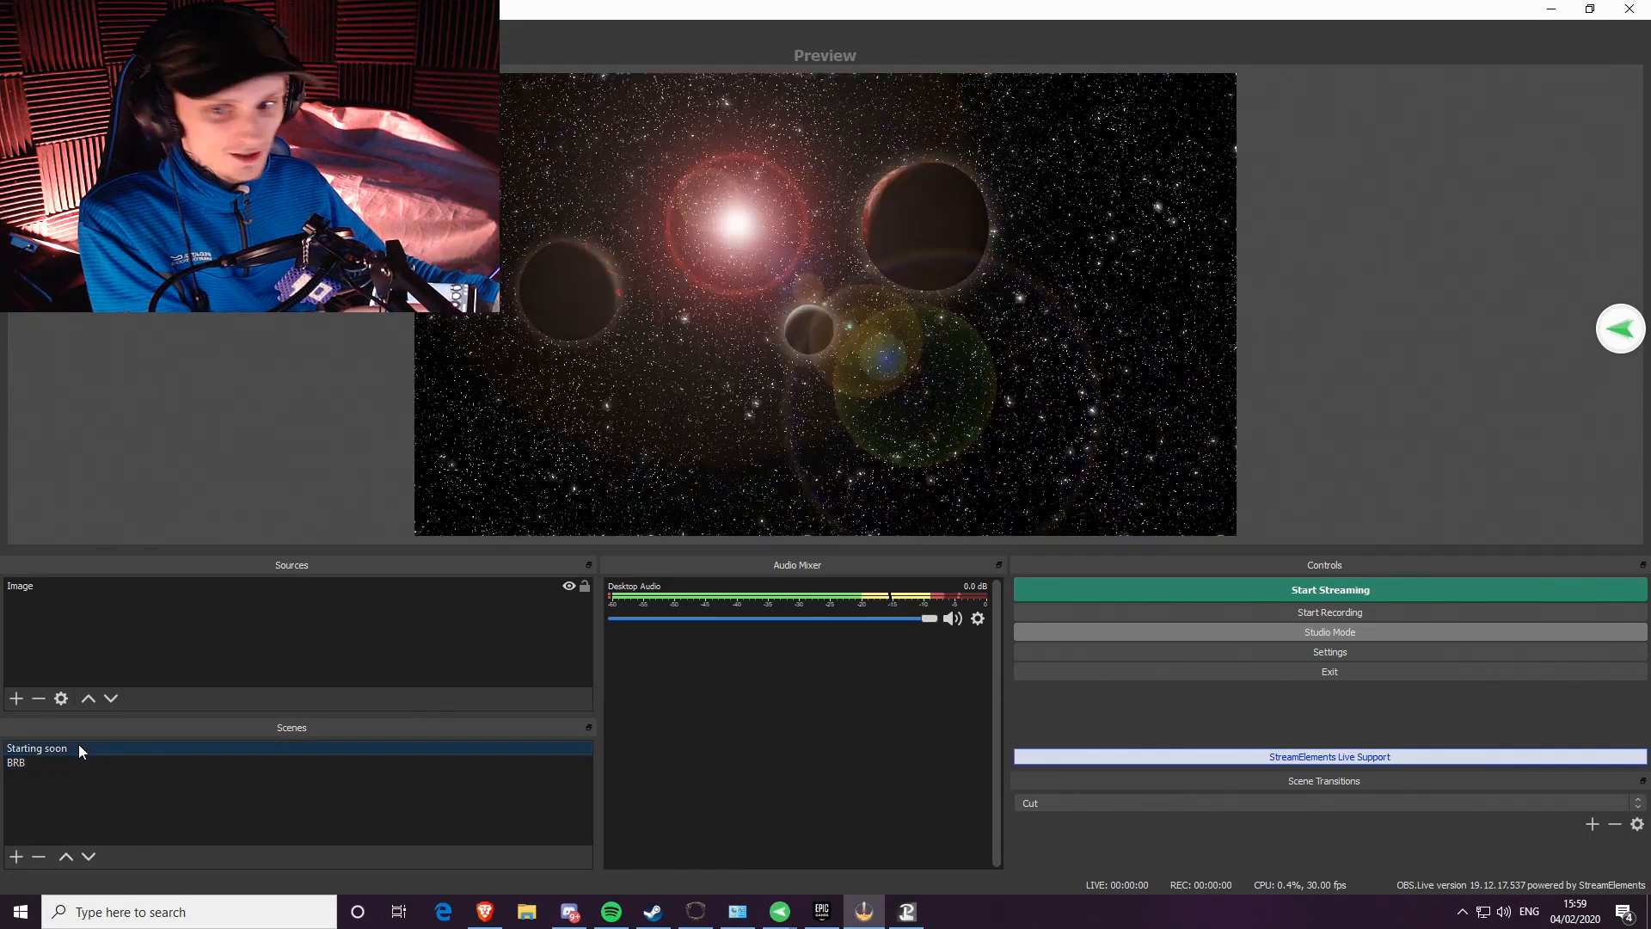
left_click(80, 762)
left_click(83, 749)
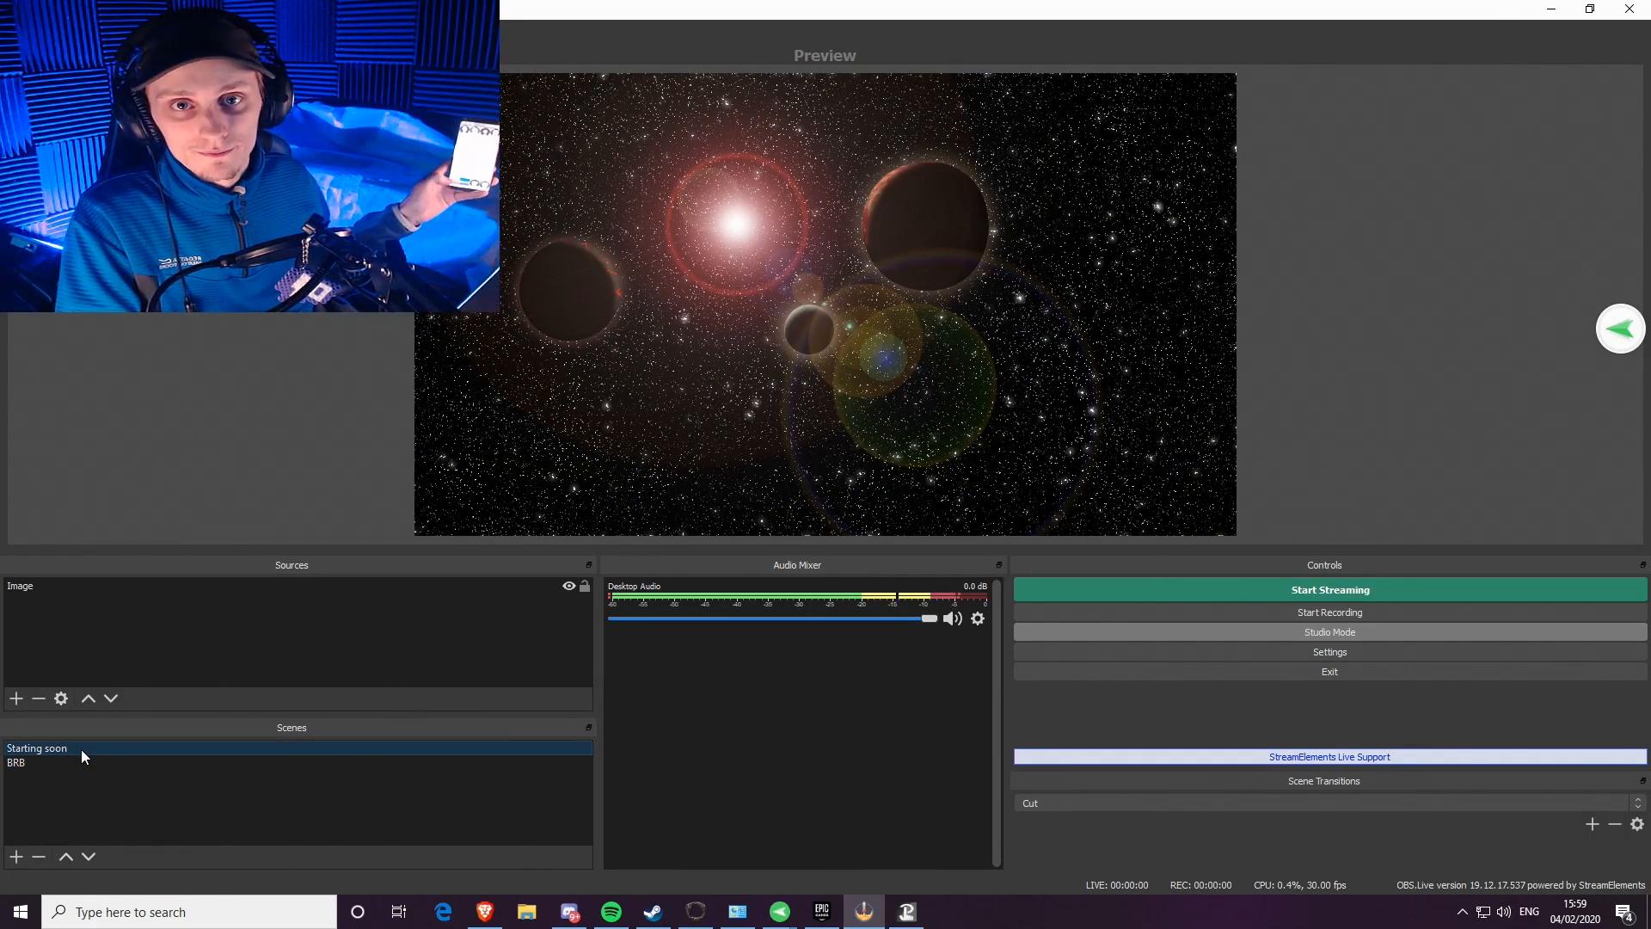
key("Down")
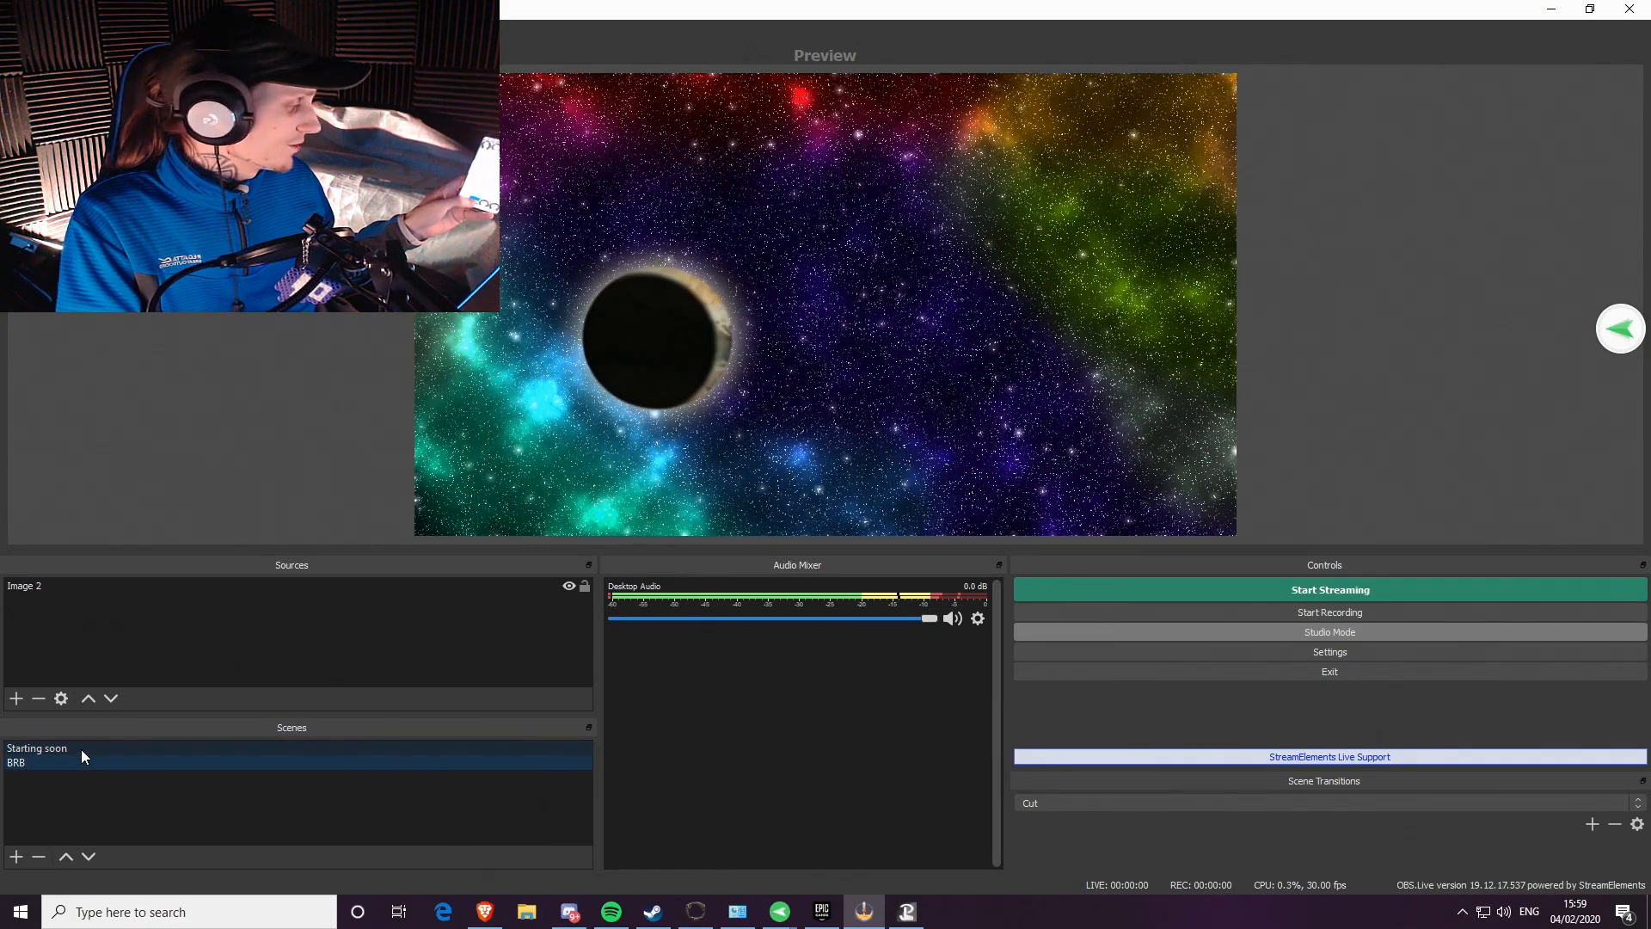
key("Up")
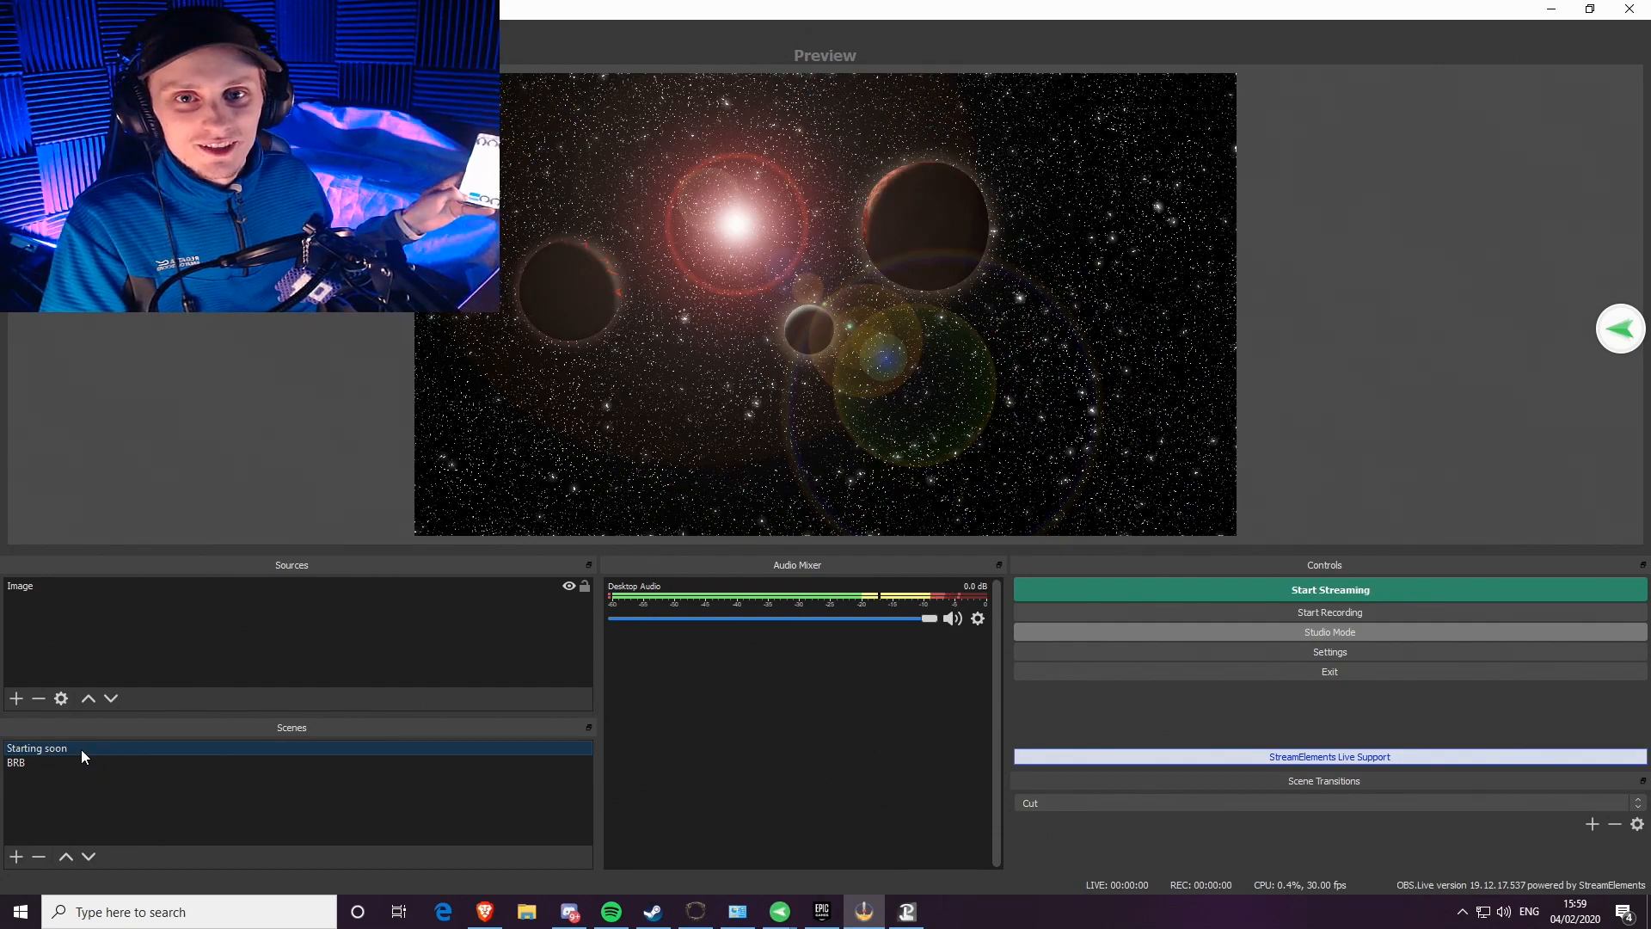
key("Down")
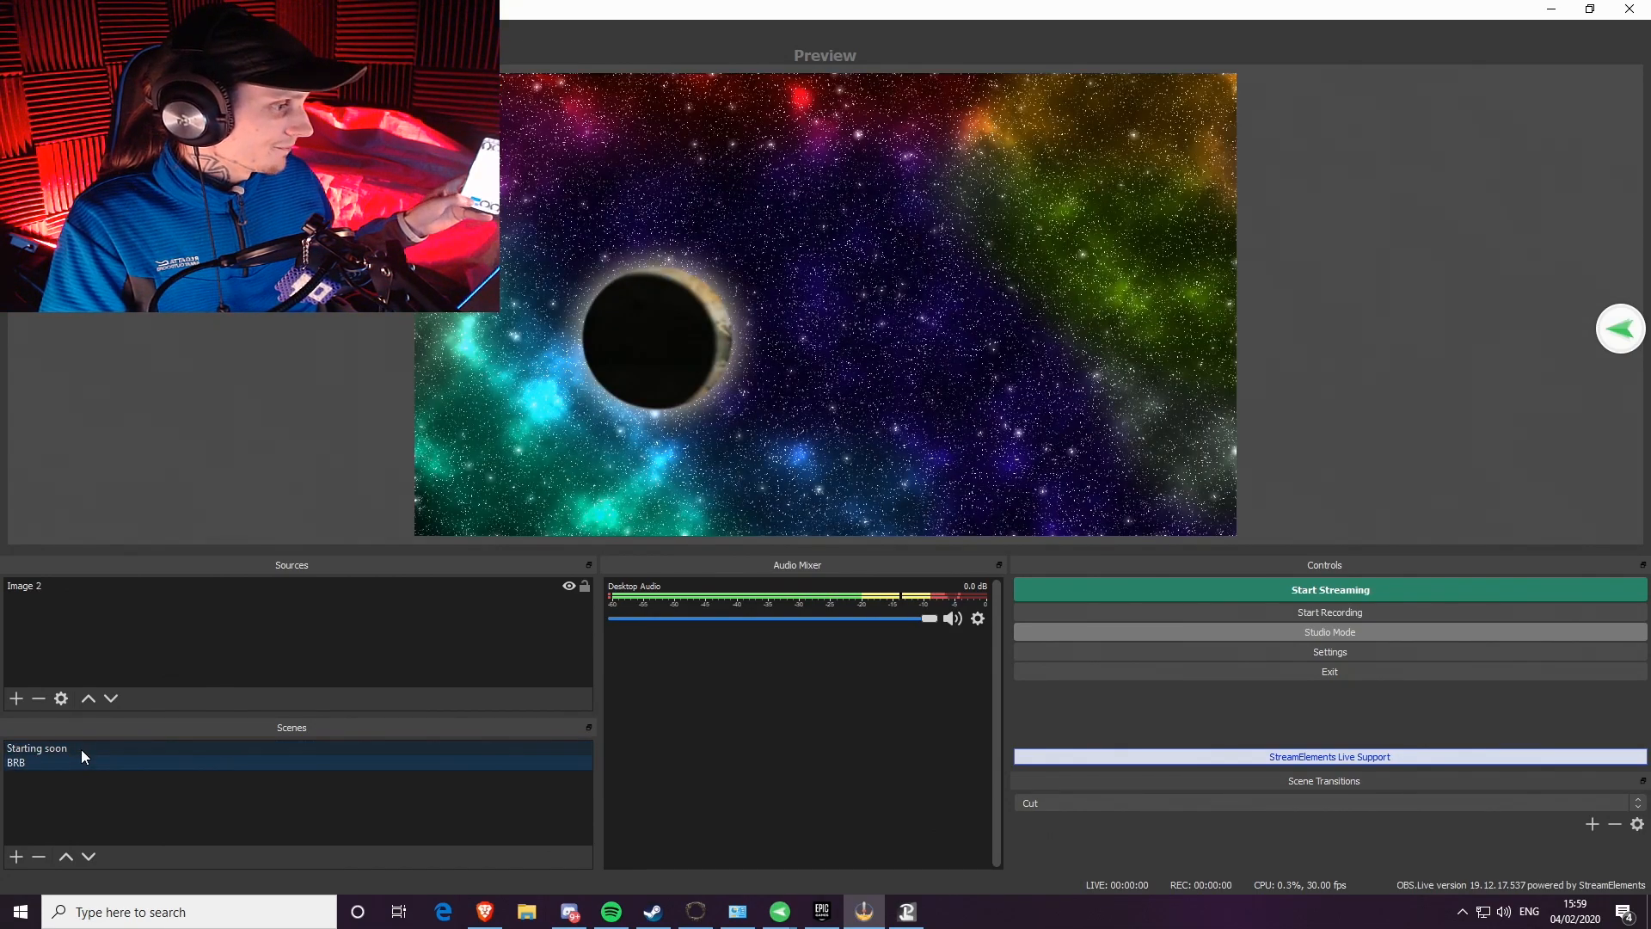
key("Up")
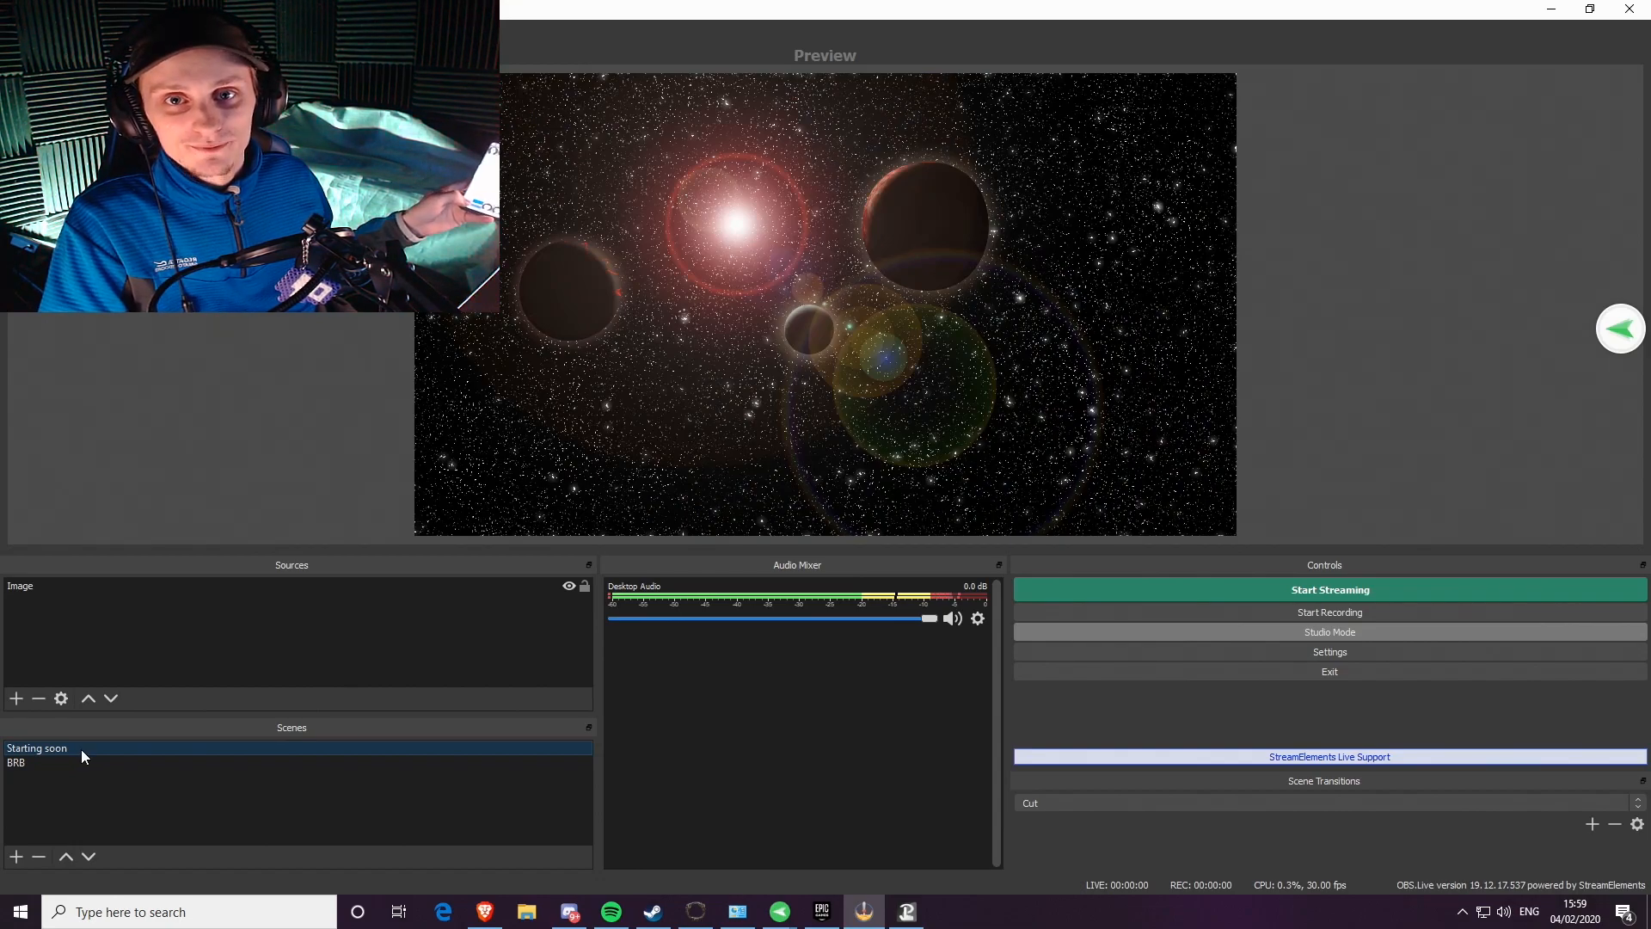
key("Down")
key("Up")
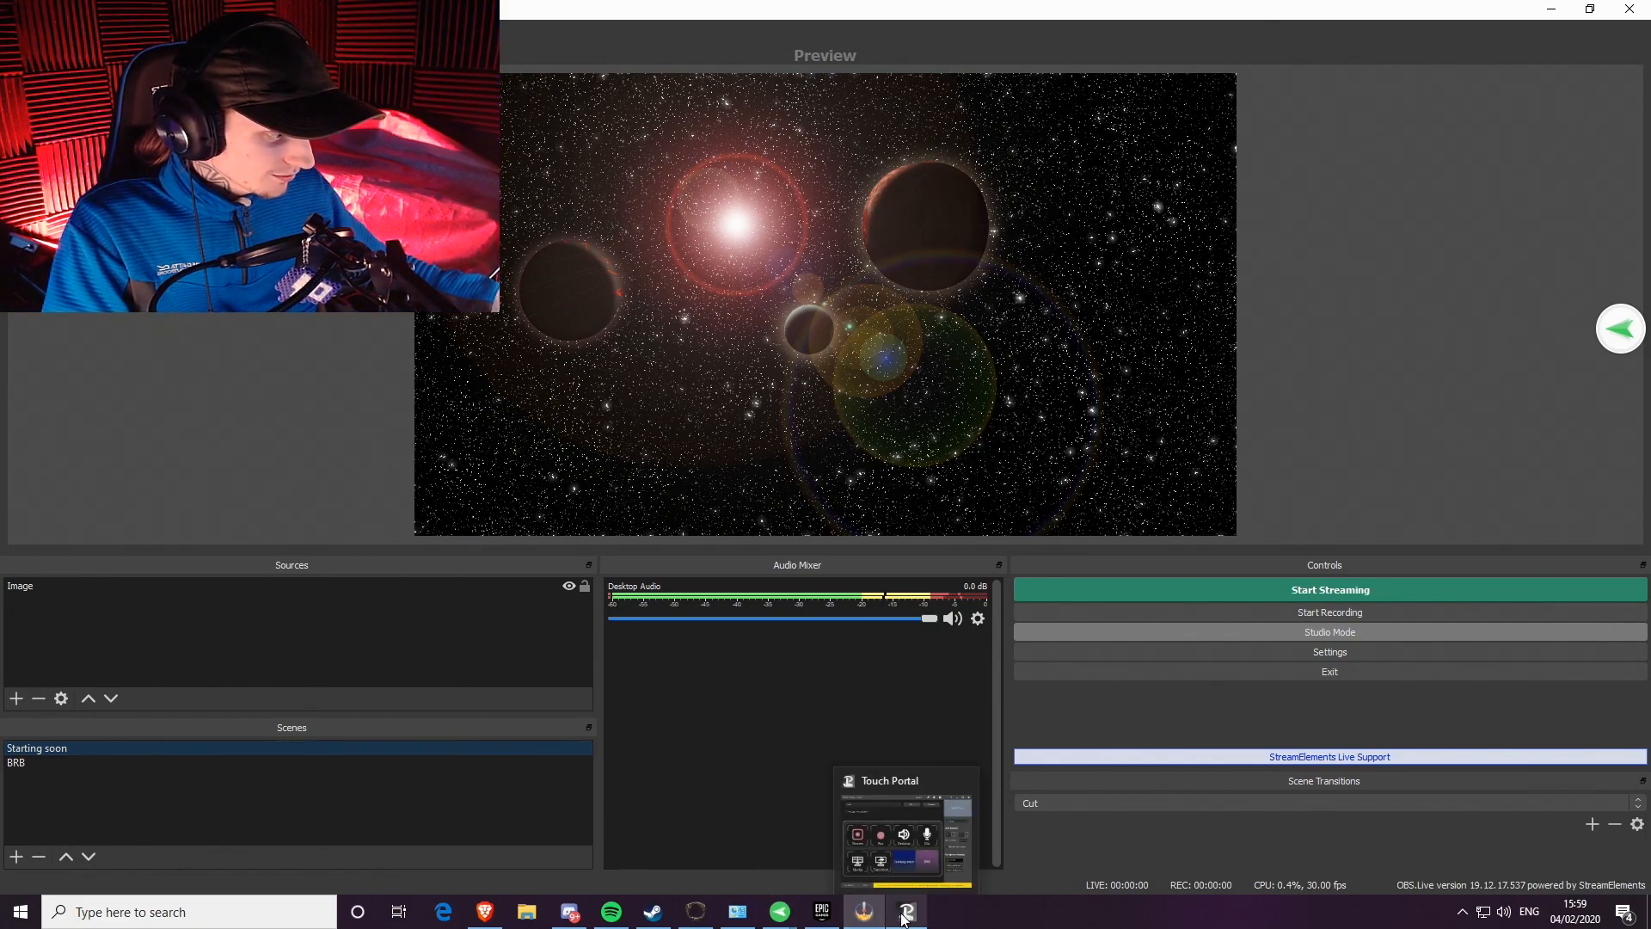
Return to Touch Portal, open the BRB button for editing, and start a Twitch Send chat message action
left_click(905, 917)
left_click(989, 421)
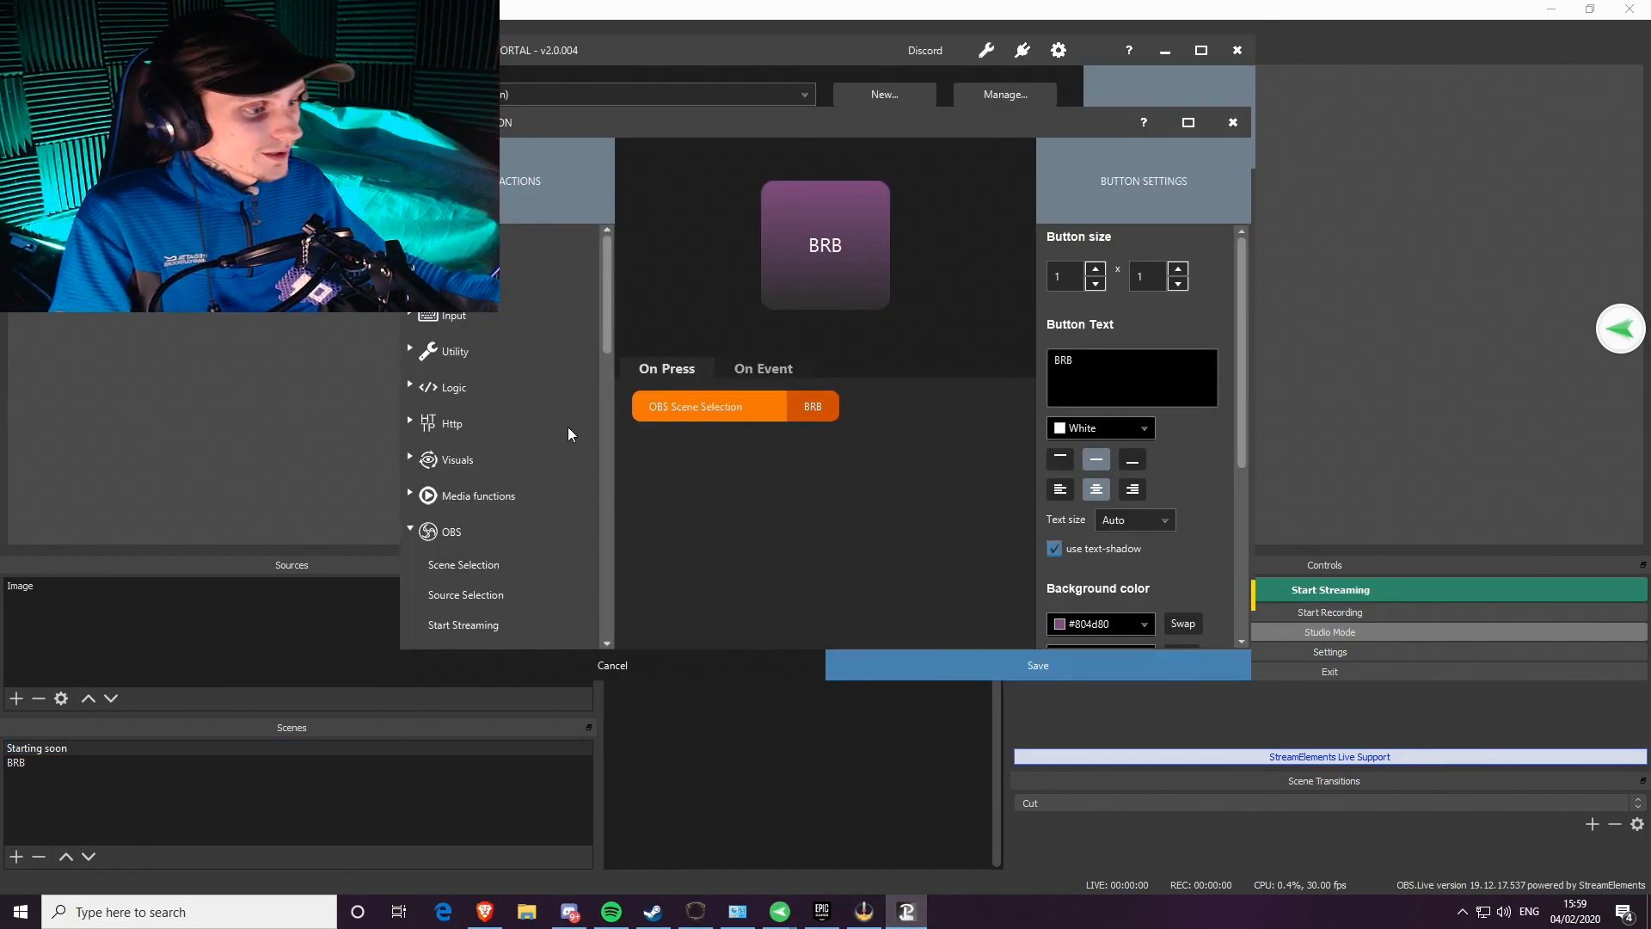
left_click(406, 529)
scroll(413, 602, "down", 1)
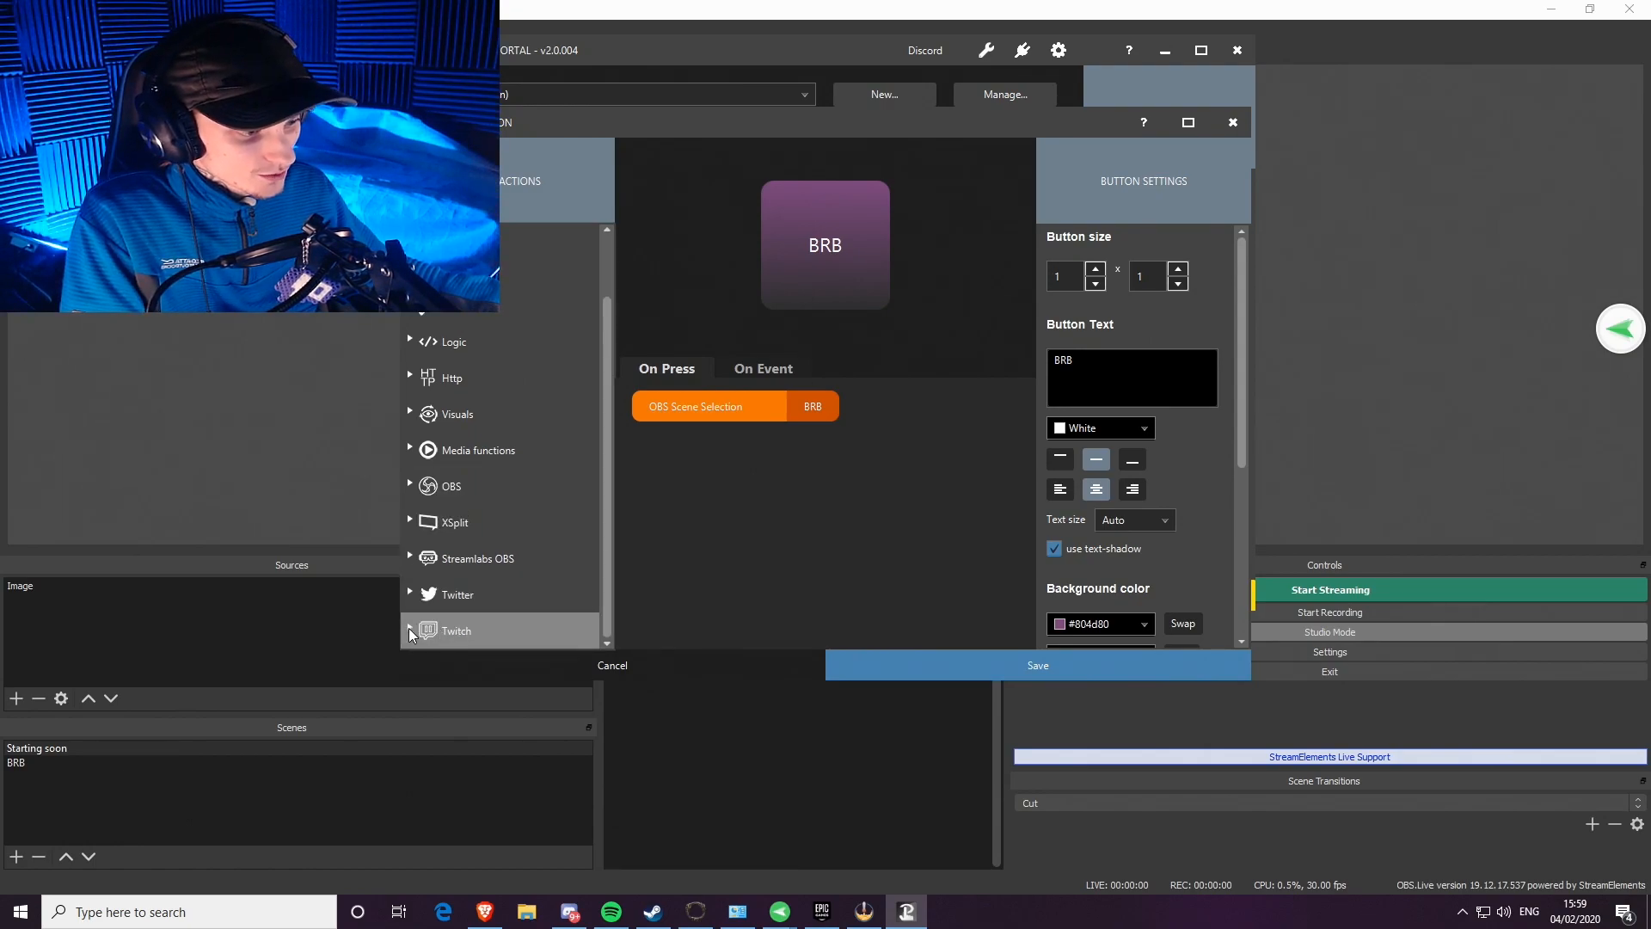
left_click(409, 633)
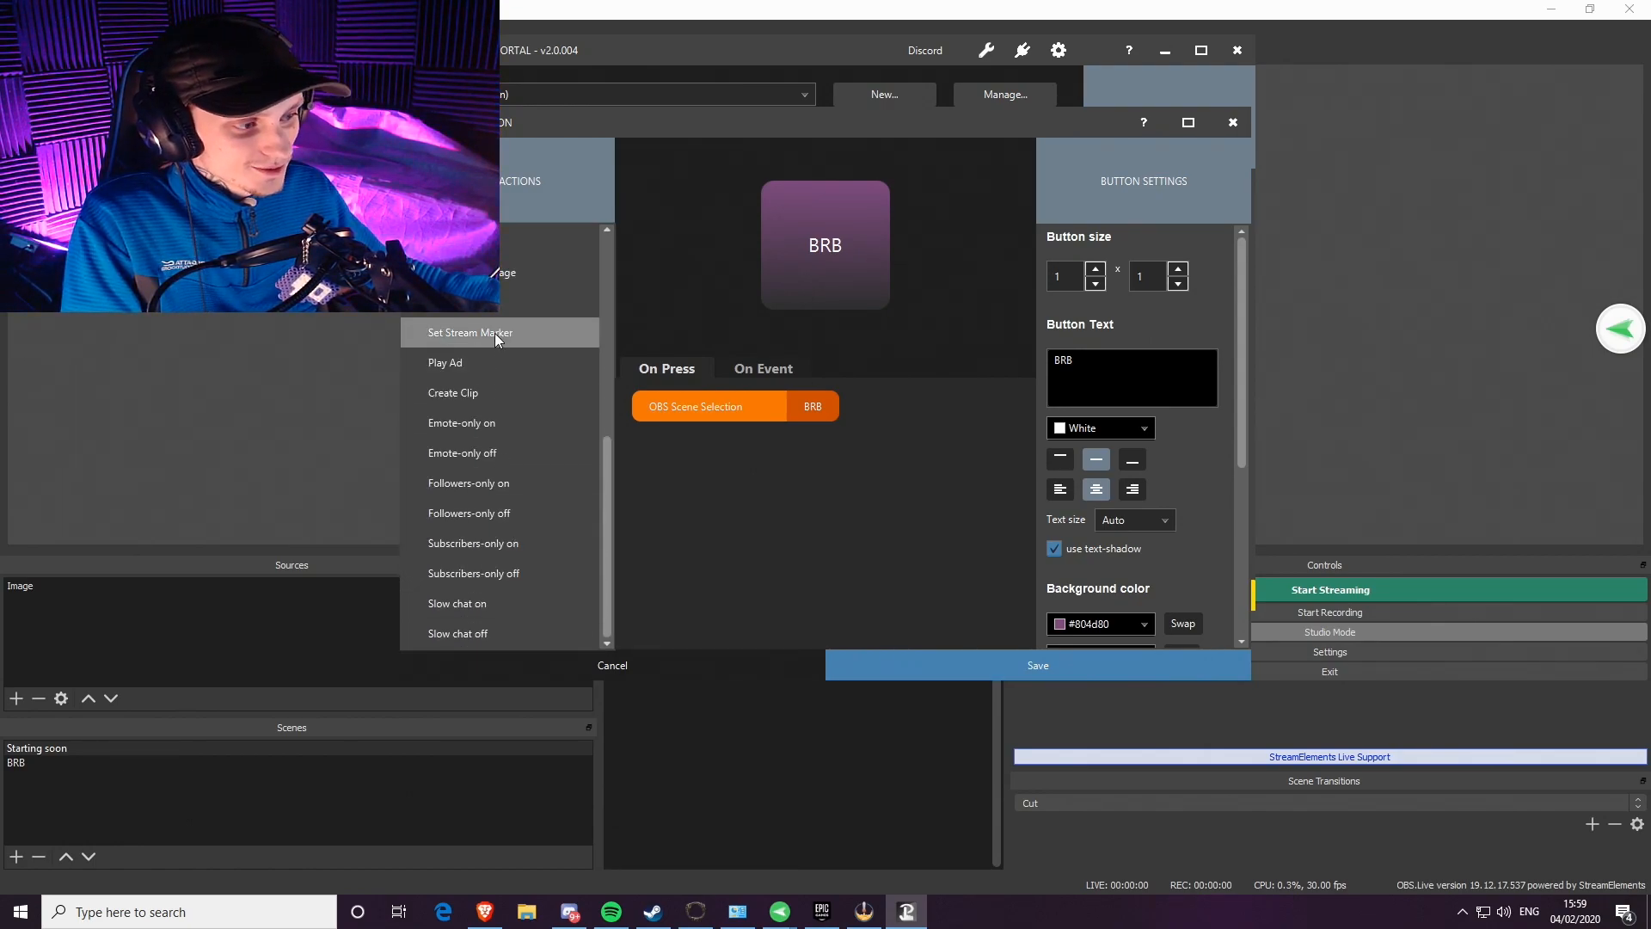
scroll(466, 316, "up", 1)
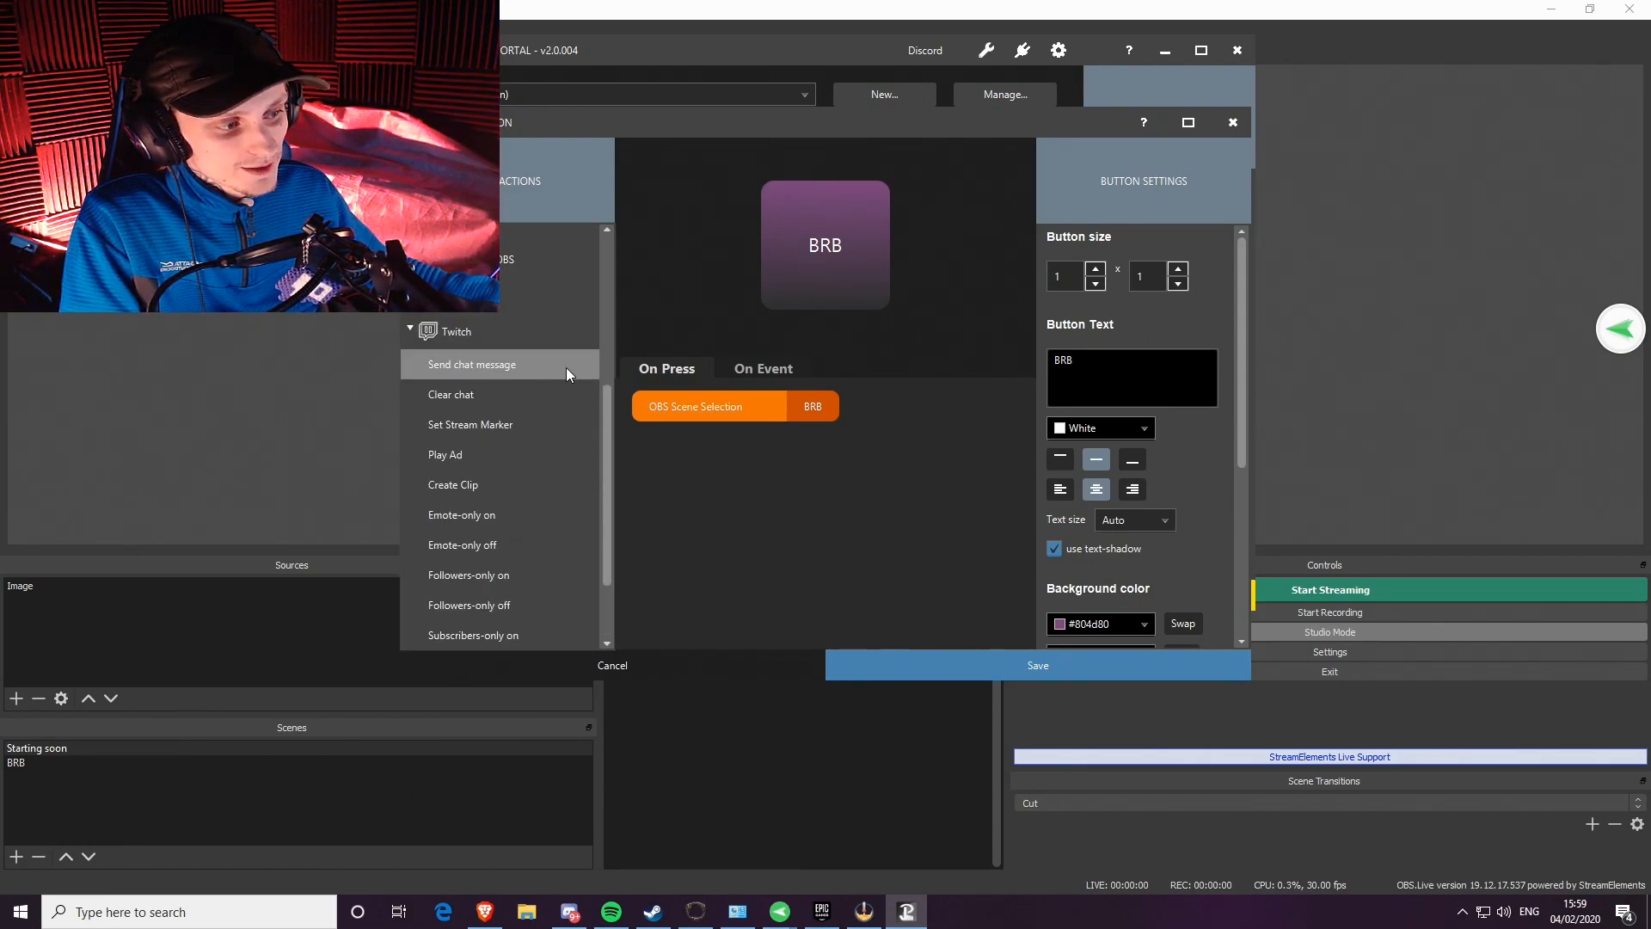
double_click(487, 365)
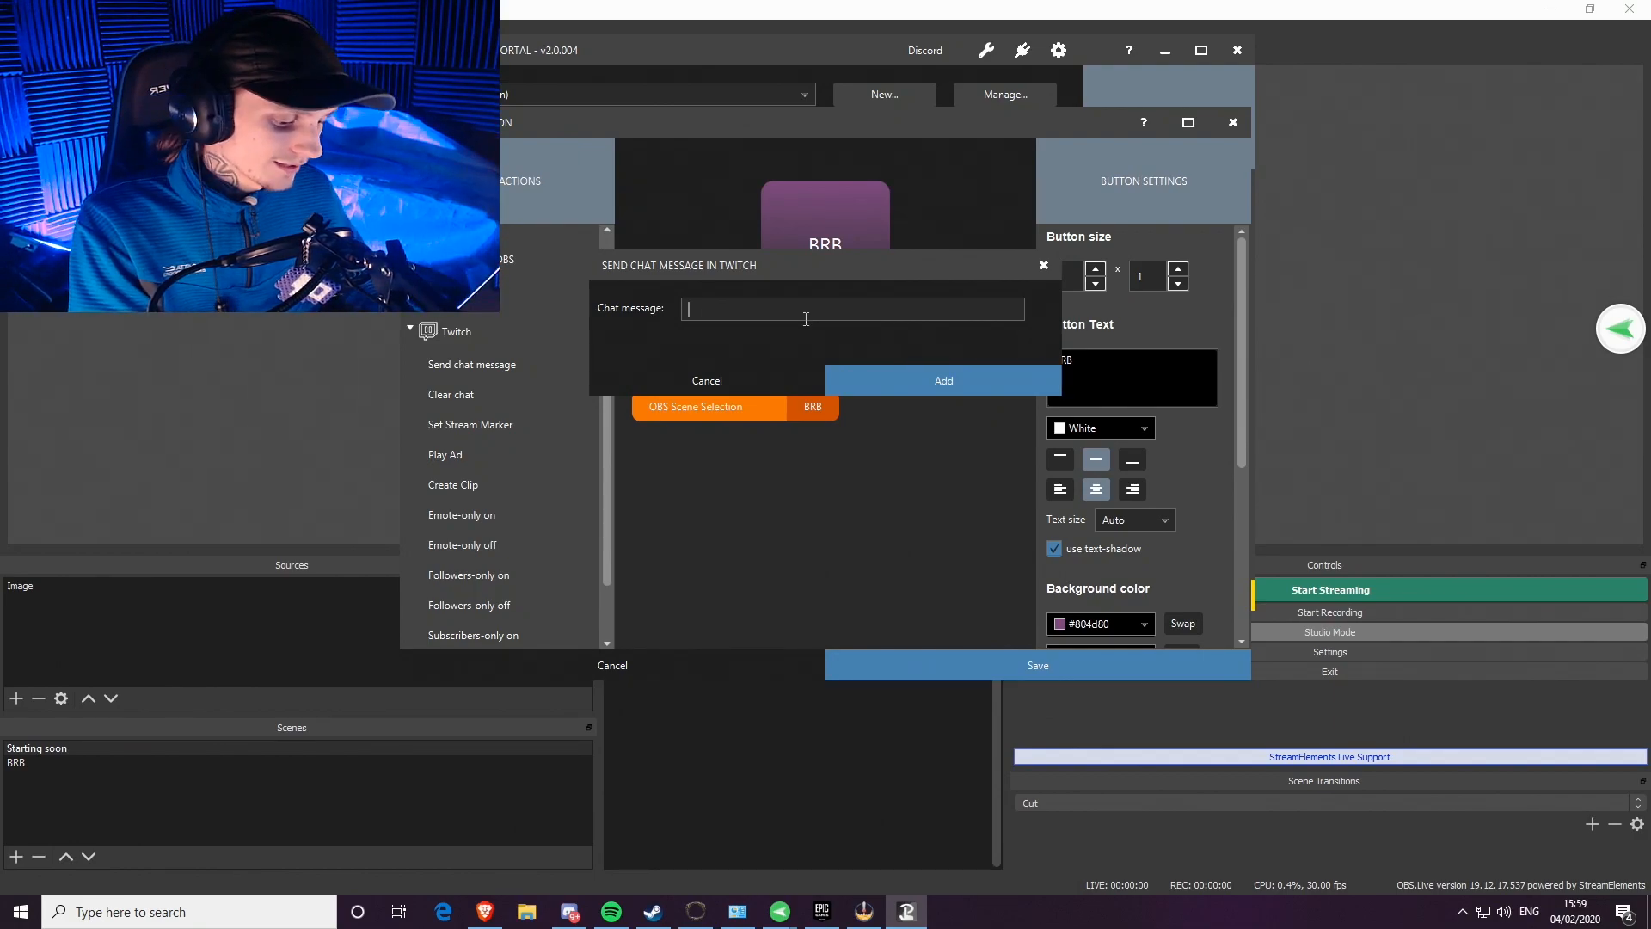
type("Www")
key("BackSpace")
key("BackSpace")
key("BackSpace")
type("WWW.youtu")
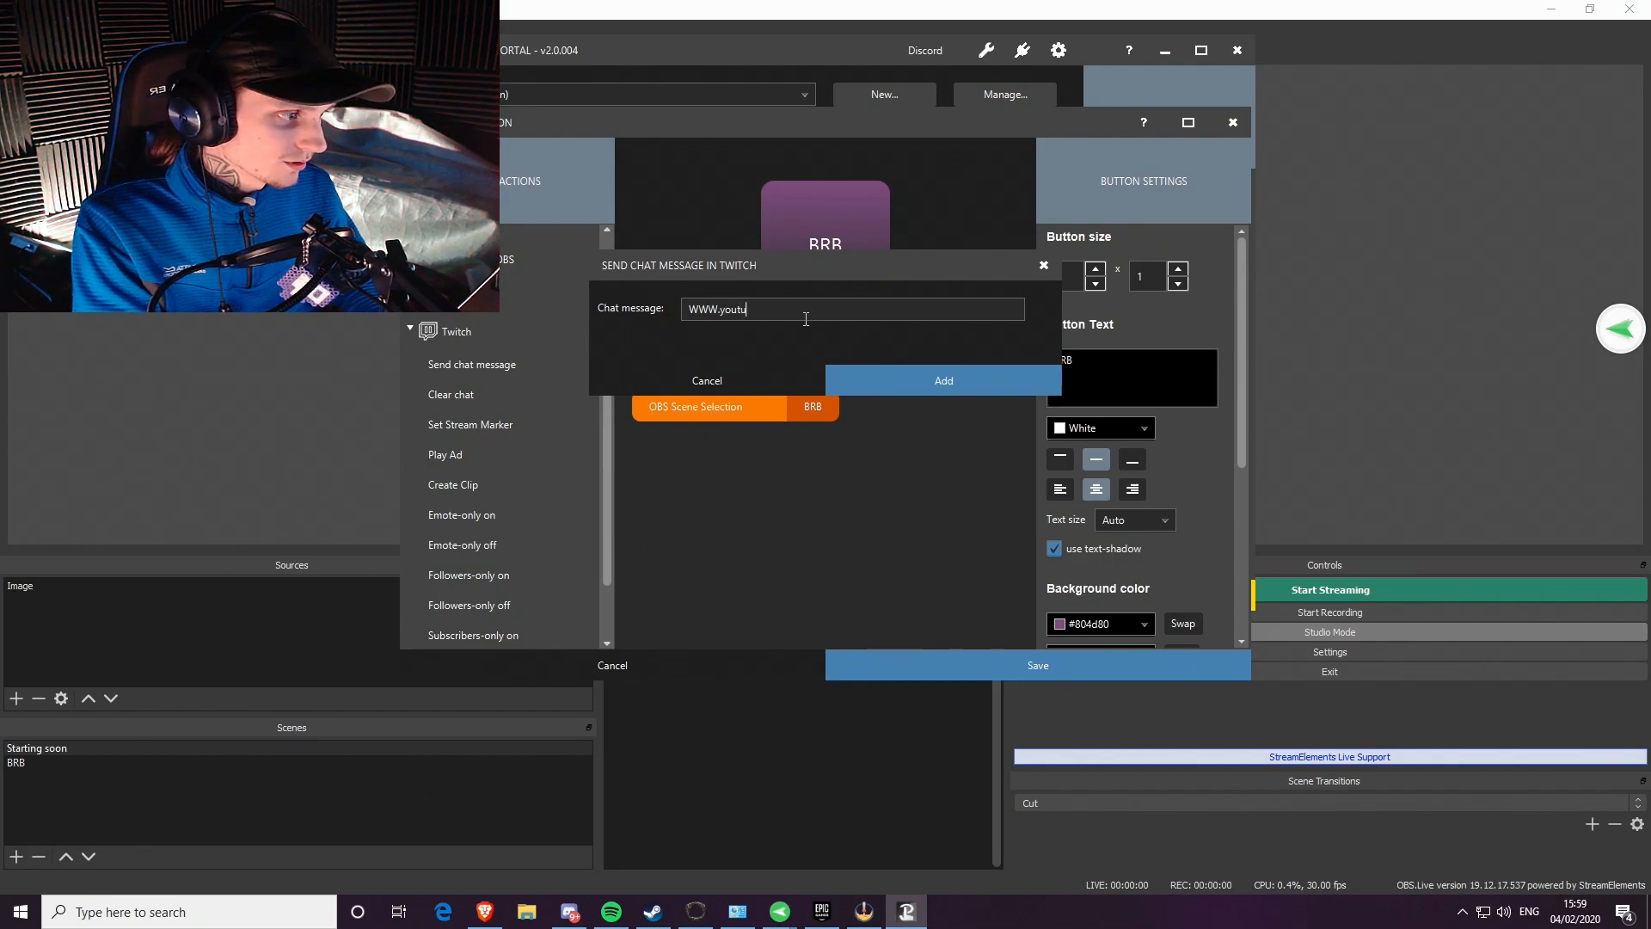
key("BackSpace")
key("BackSpace")
key("BackSpace")
key("BackSpace")
key("BackSpace")
key("BackSpace")
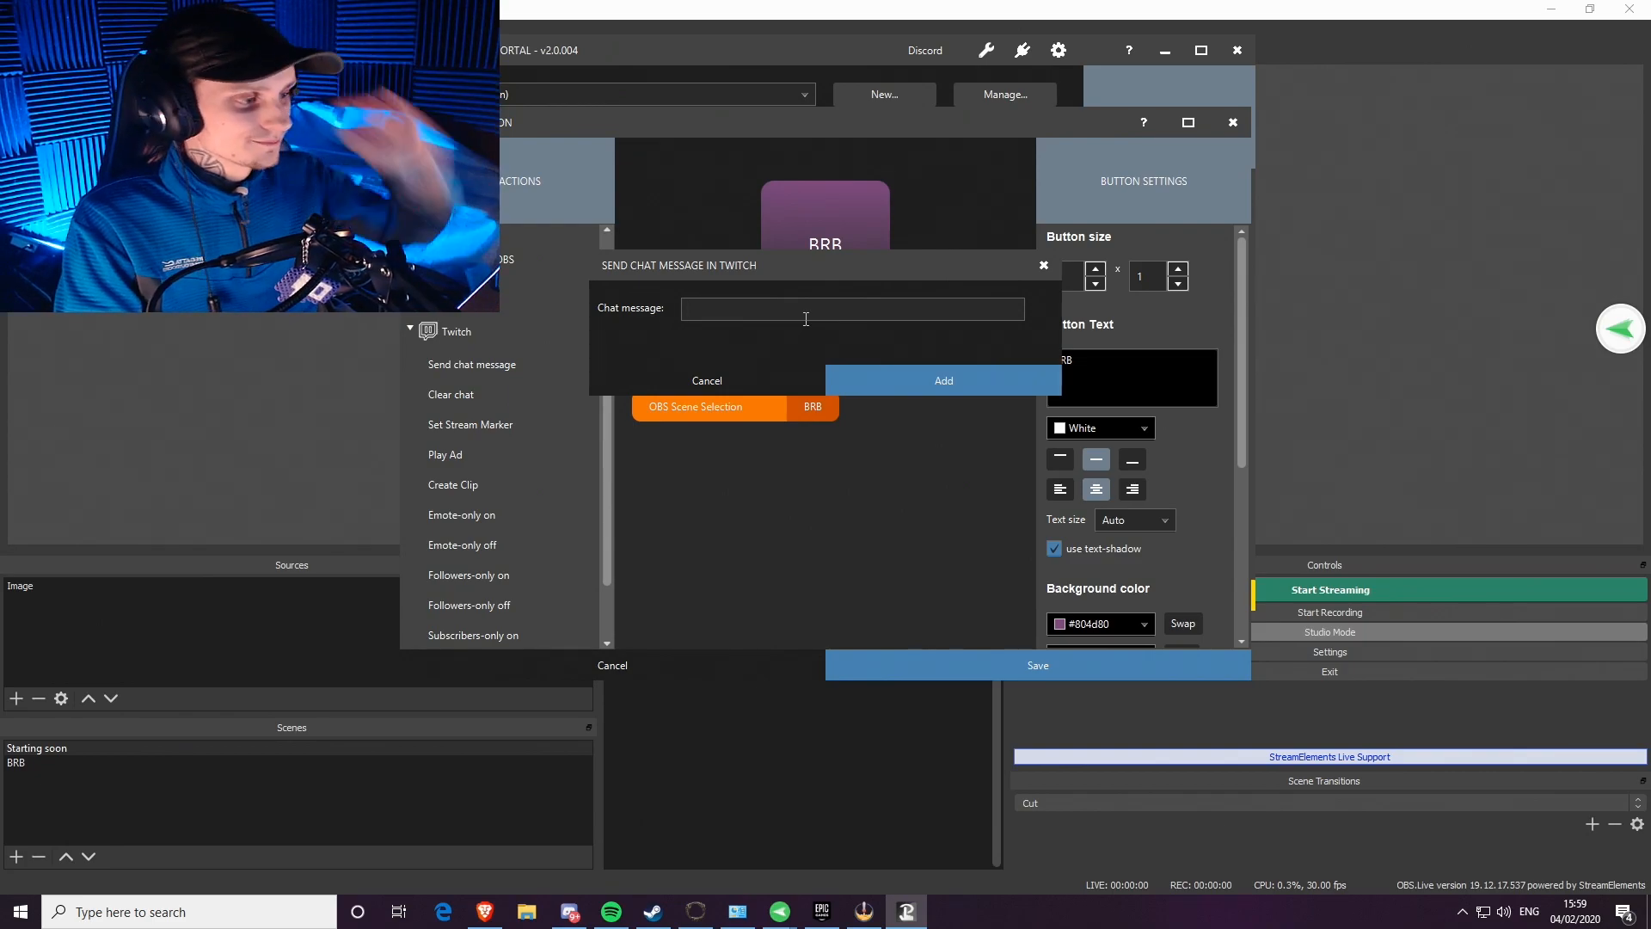
Add the Twitch chat message "Discord link" to the button and change the button text to "Discord"
type("iscord link")
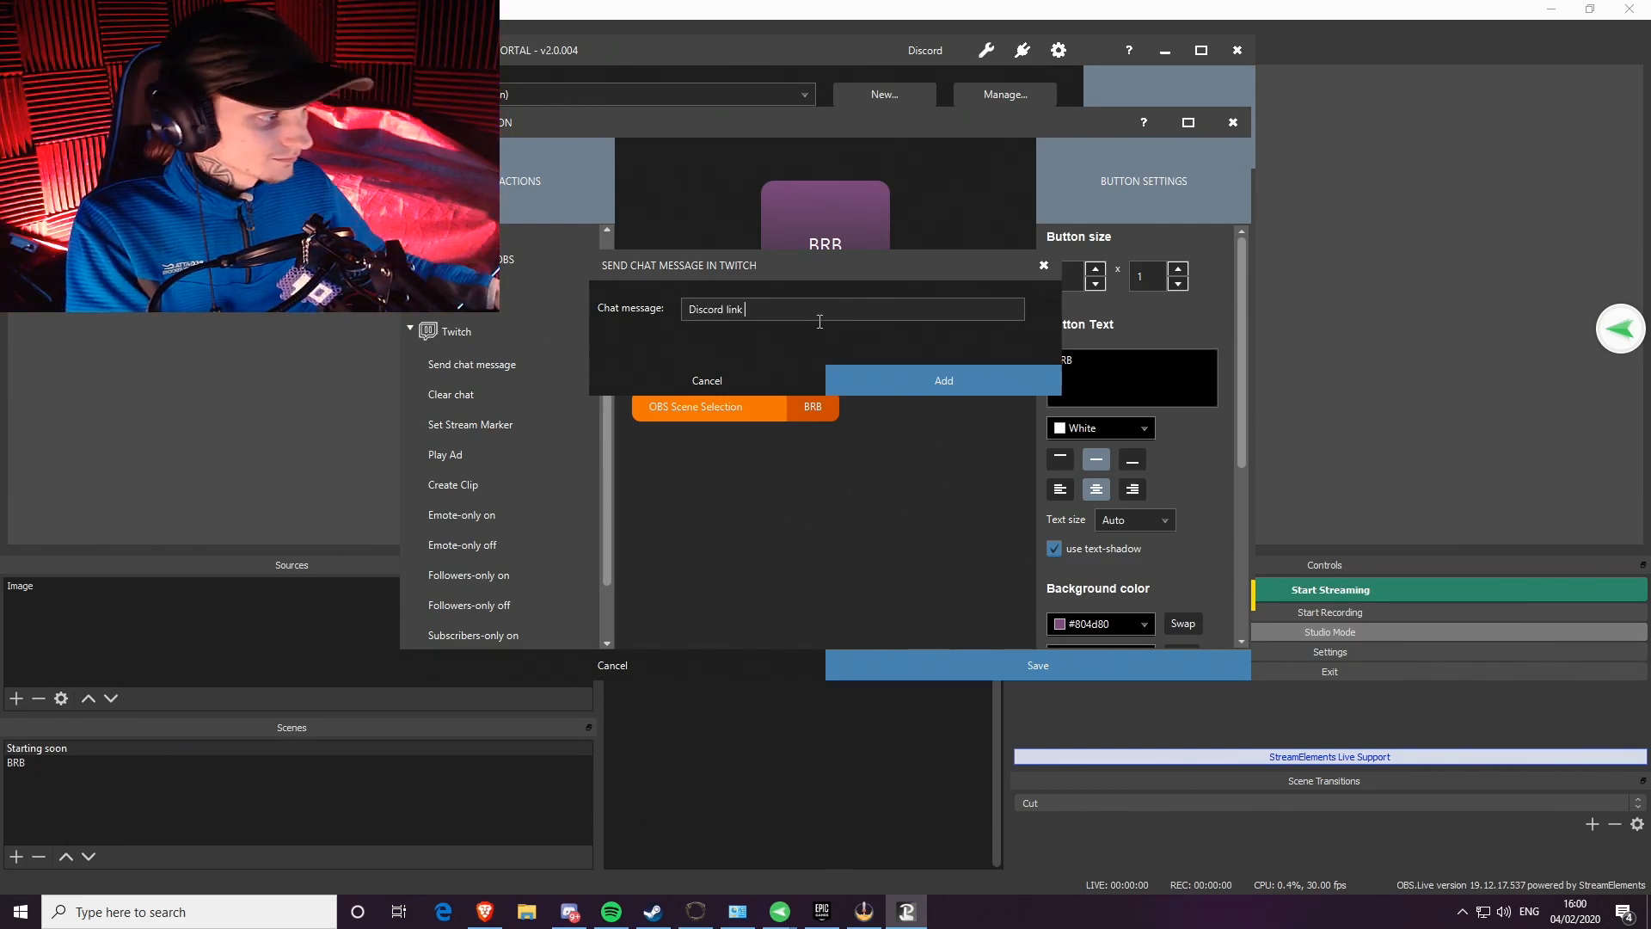
left_click(932, 380)
type("Discord")
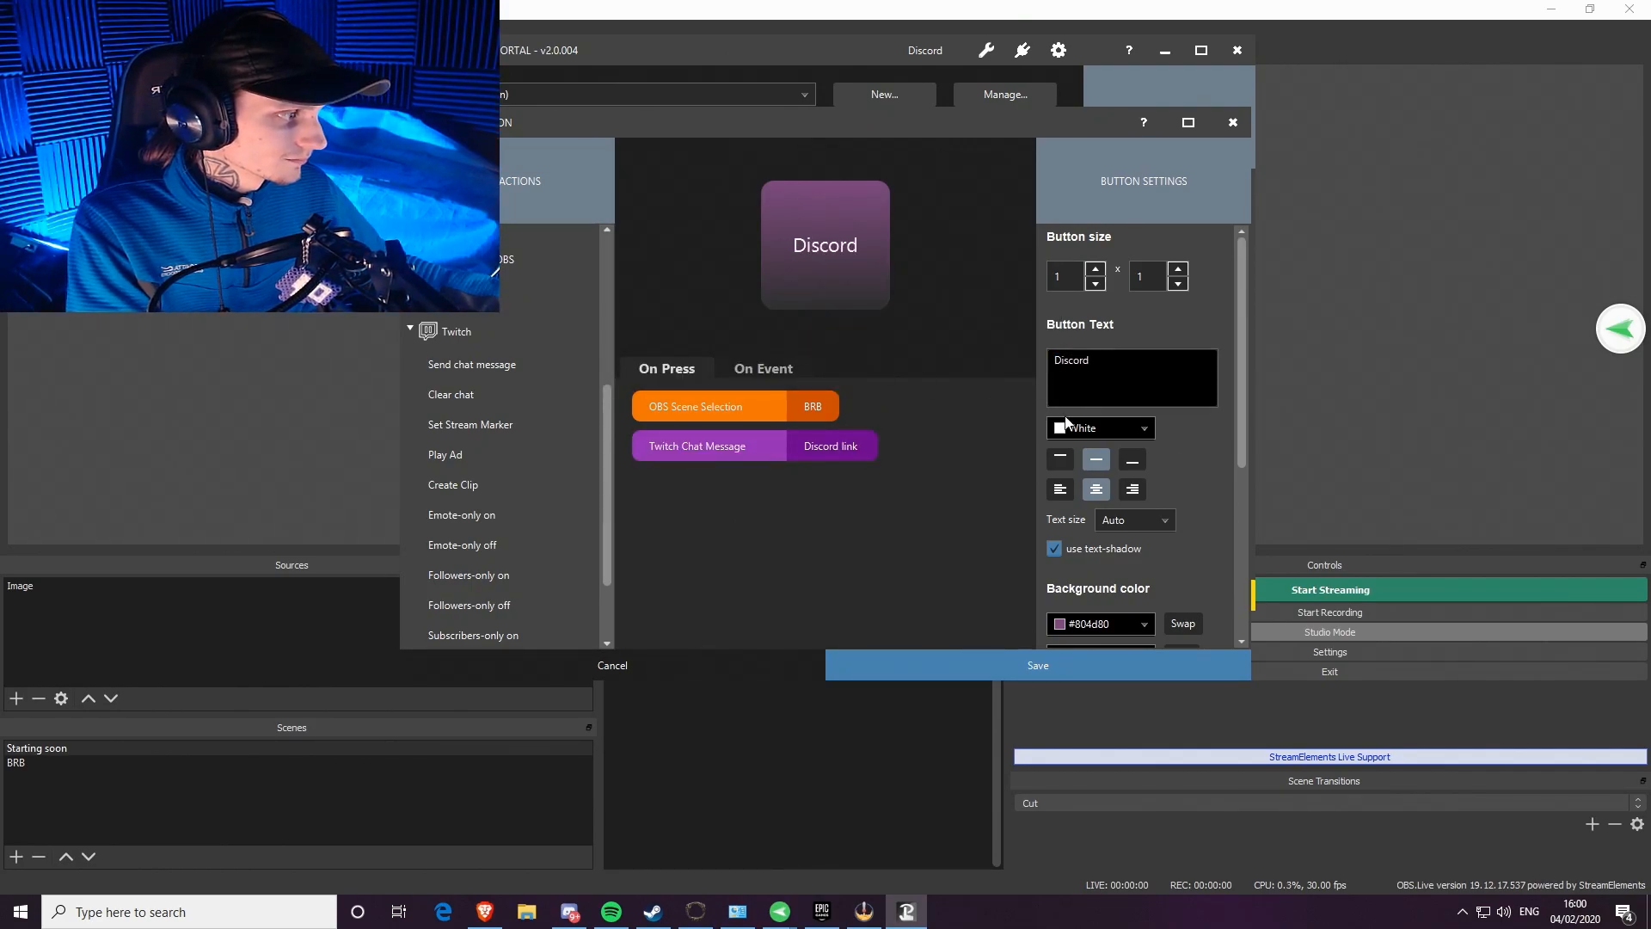
Replace all of the button's actions with a single Twitch chat message action reading "Discord link", and save the button
right_click(685, 411)
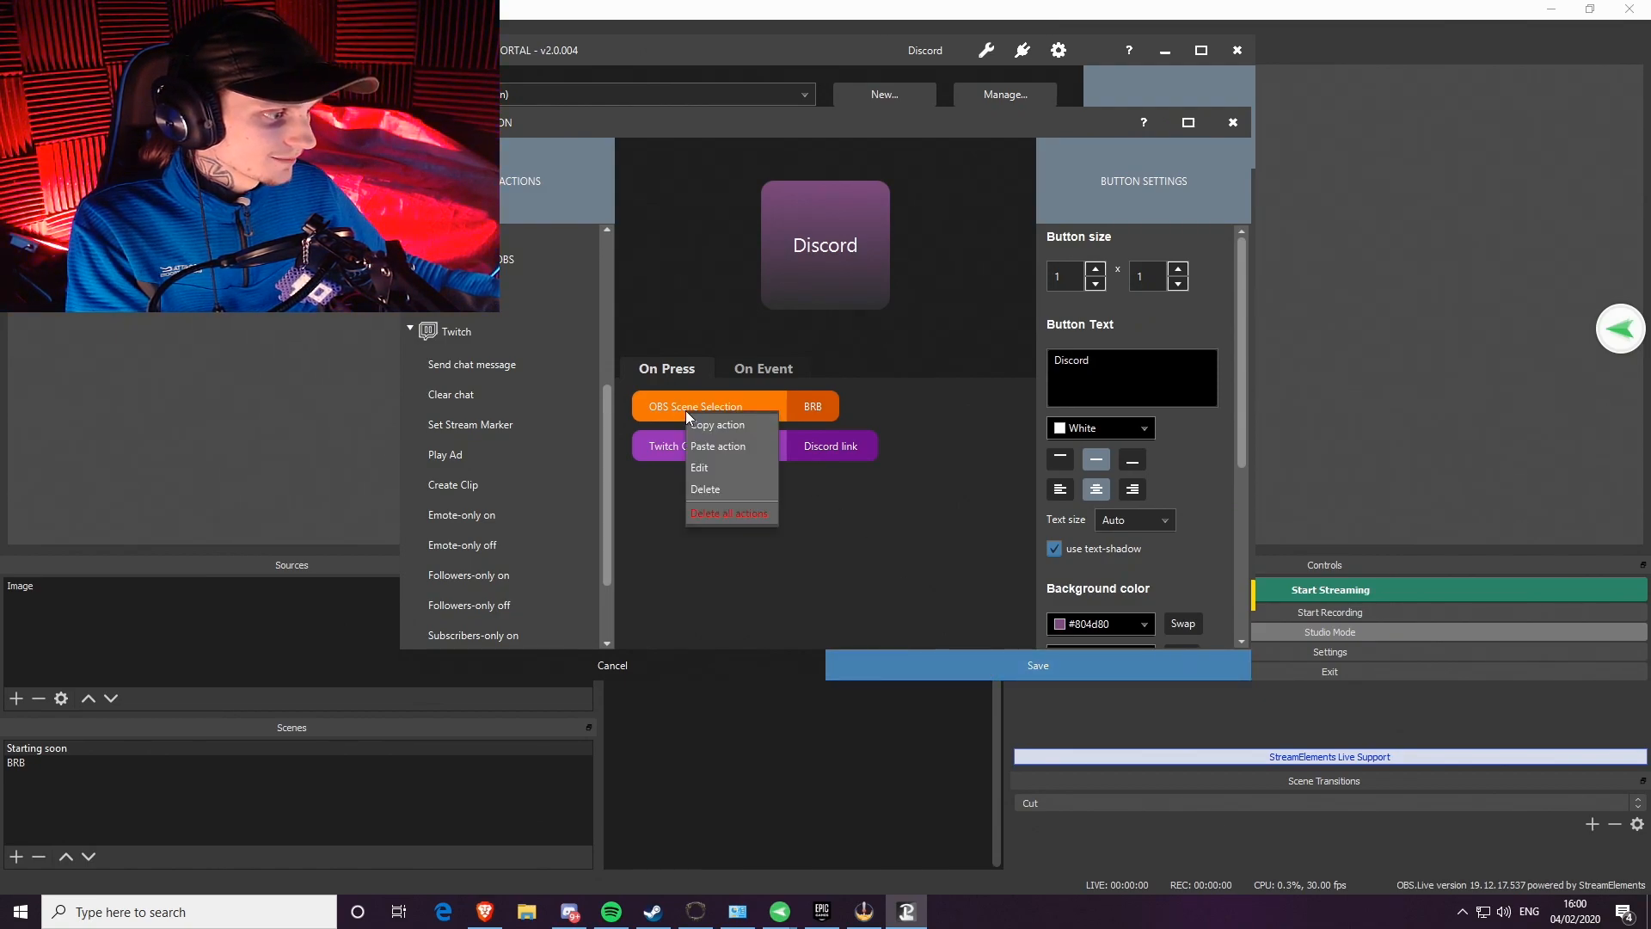
left_click(745, 515)
double_click(452, 366)
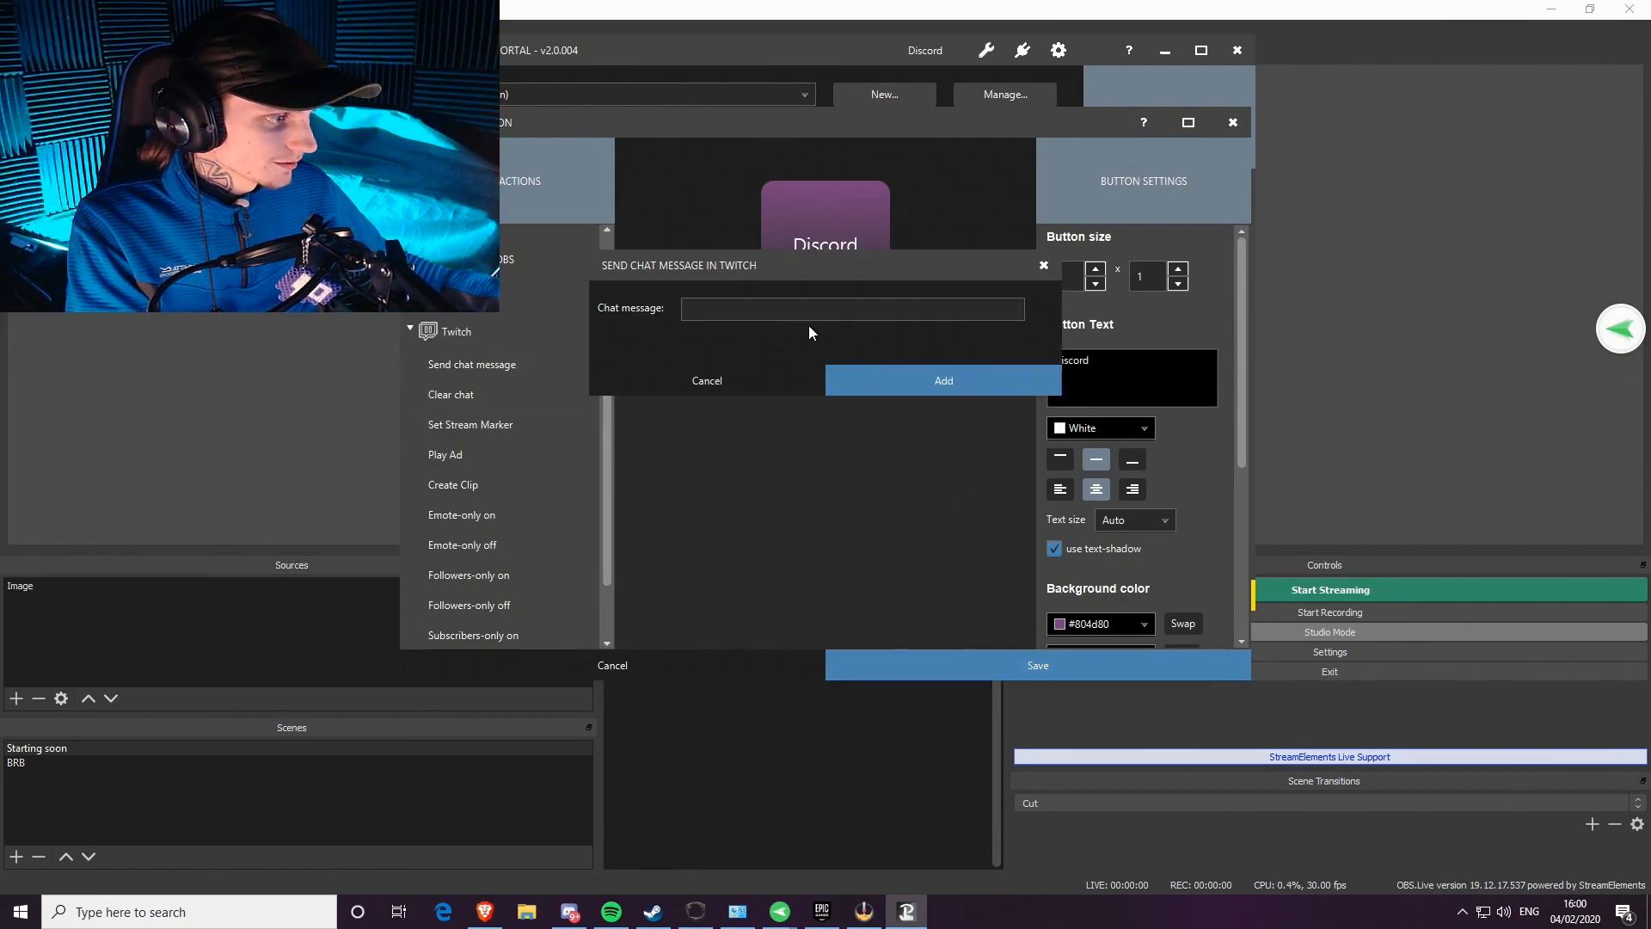
left_click(810, 311)
type("Discord link")
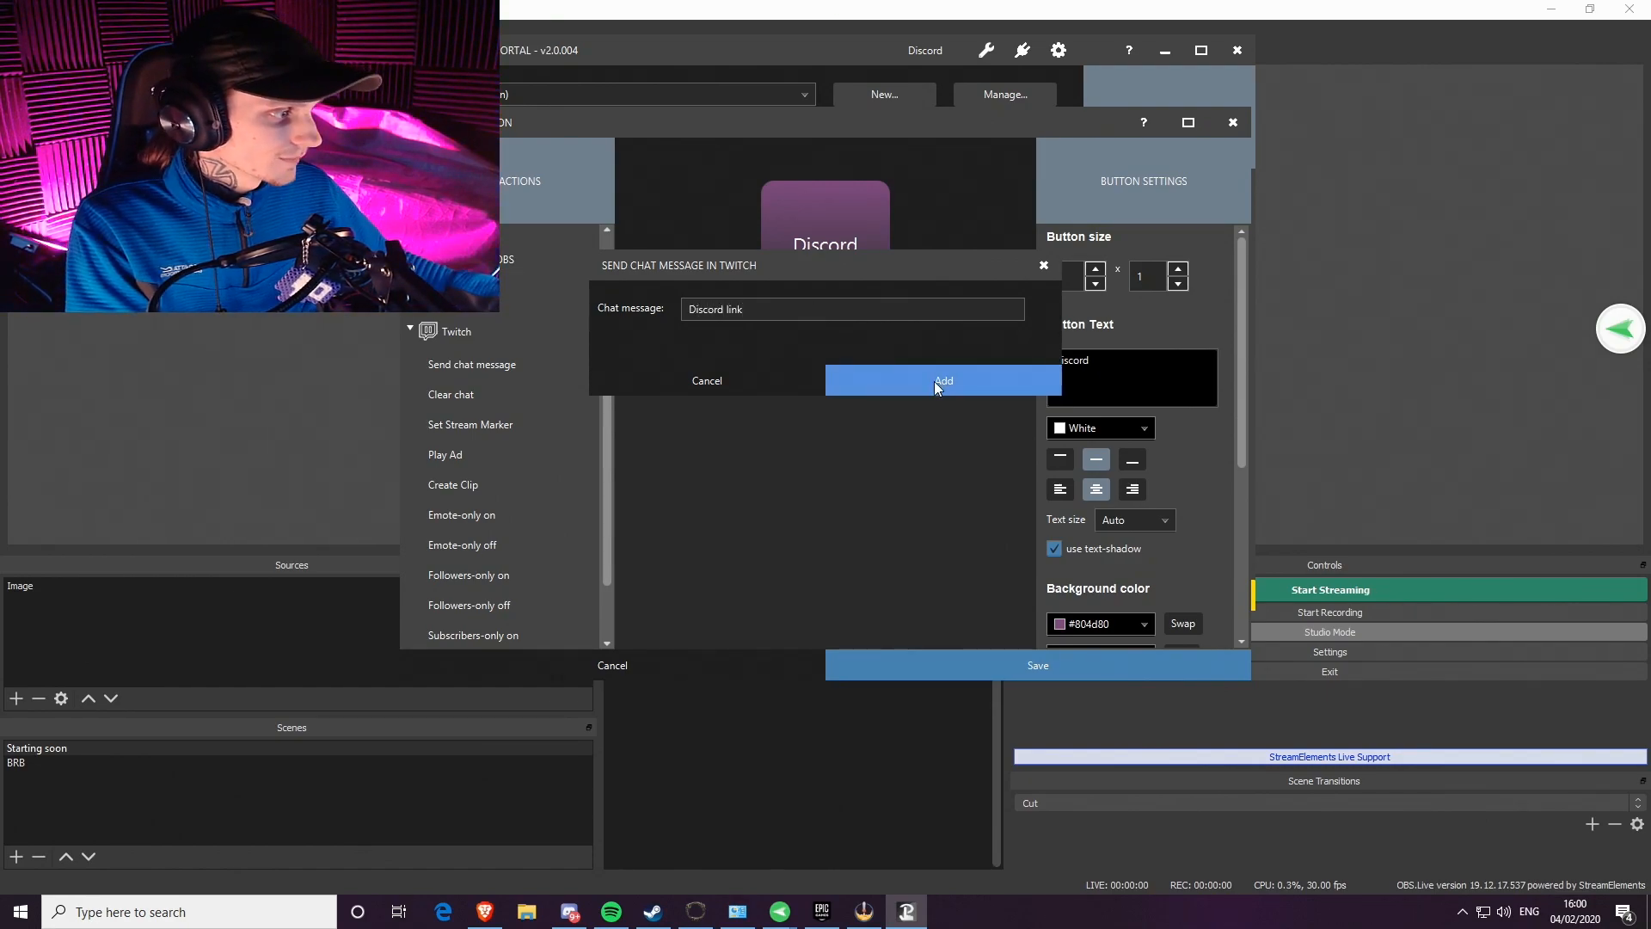
left_click(944, 380)
left_click(1024, 663)
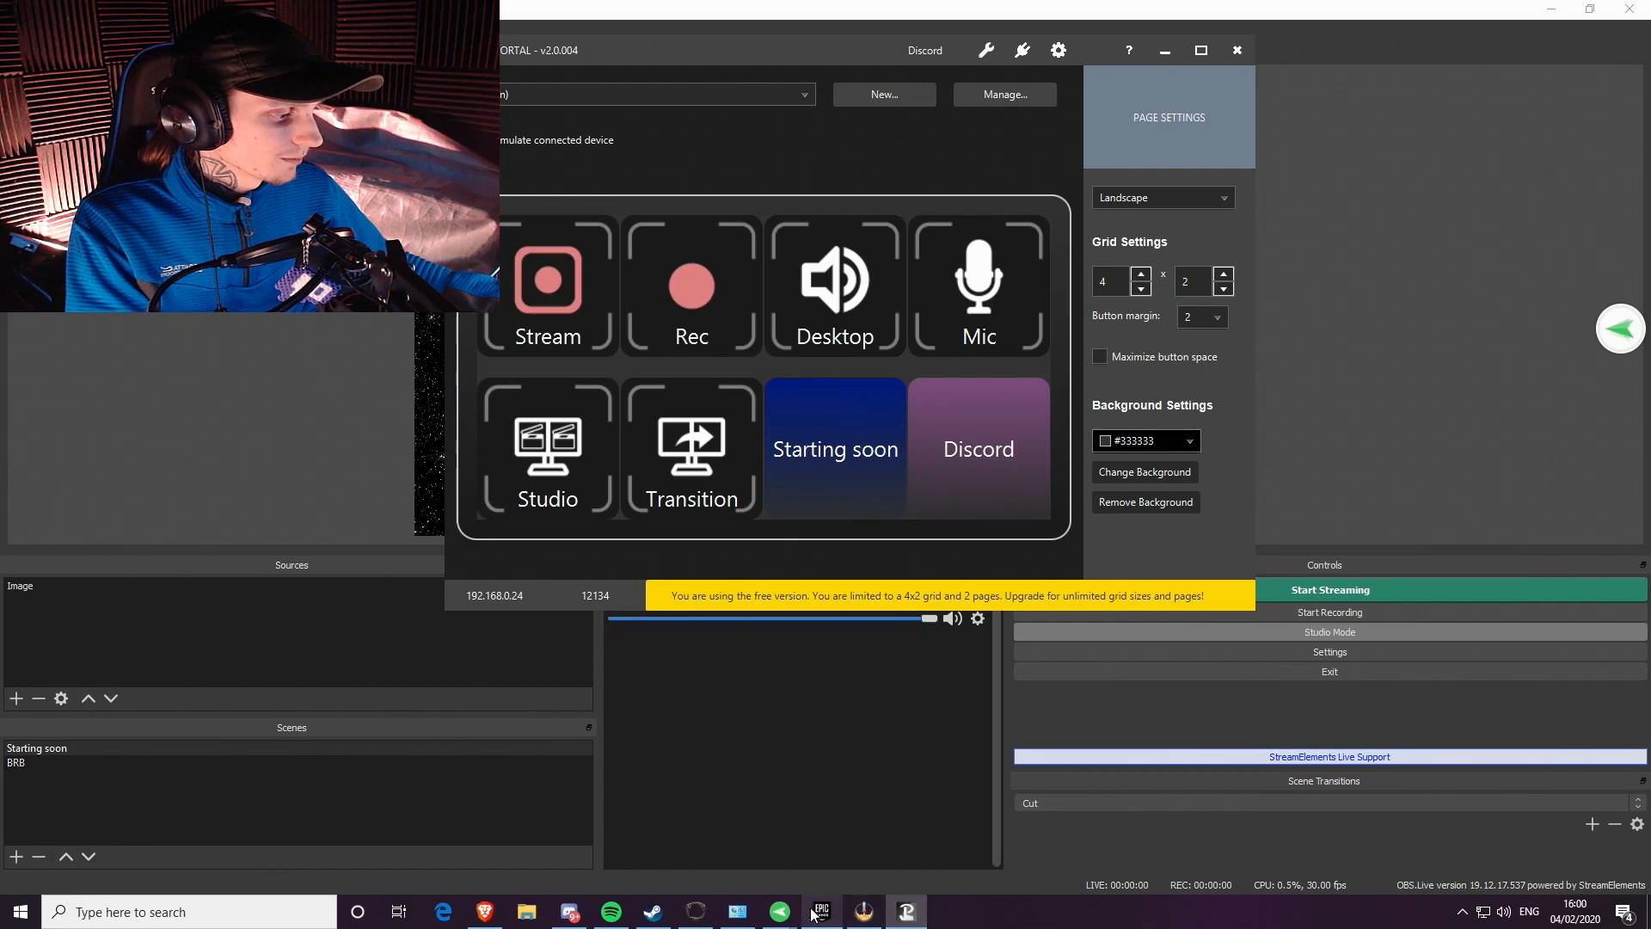
Bring up the phone's Screen Mirroring window and check the Discord button on it
left_click(765, 825)
left_click(1563, 655)
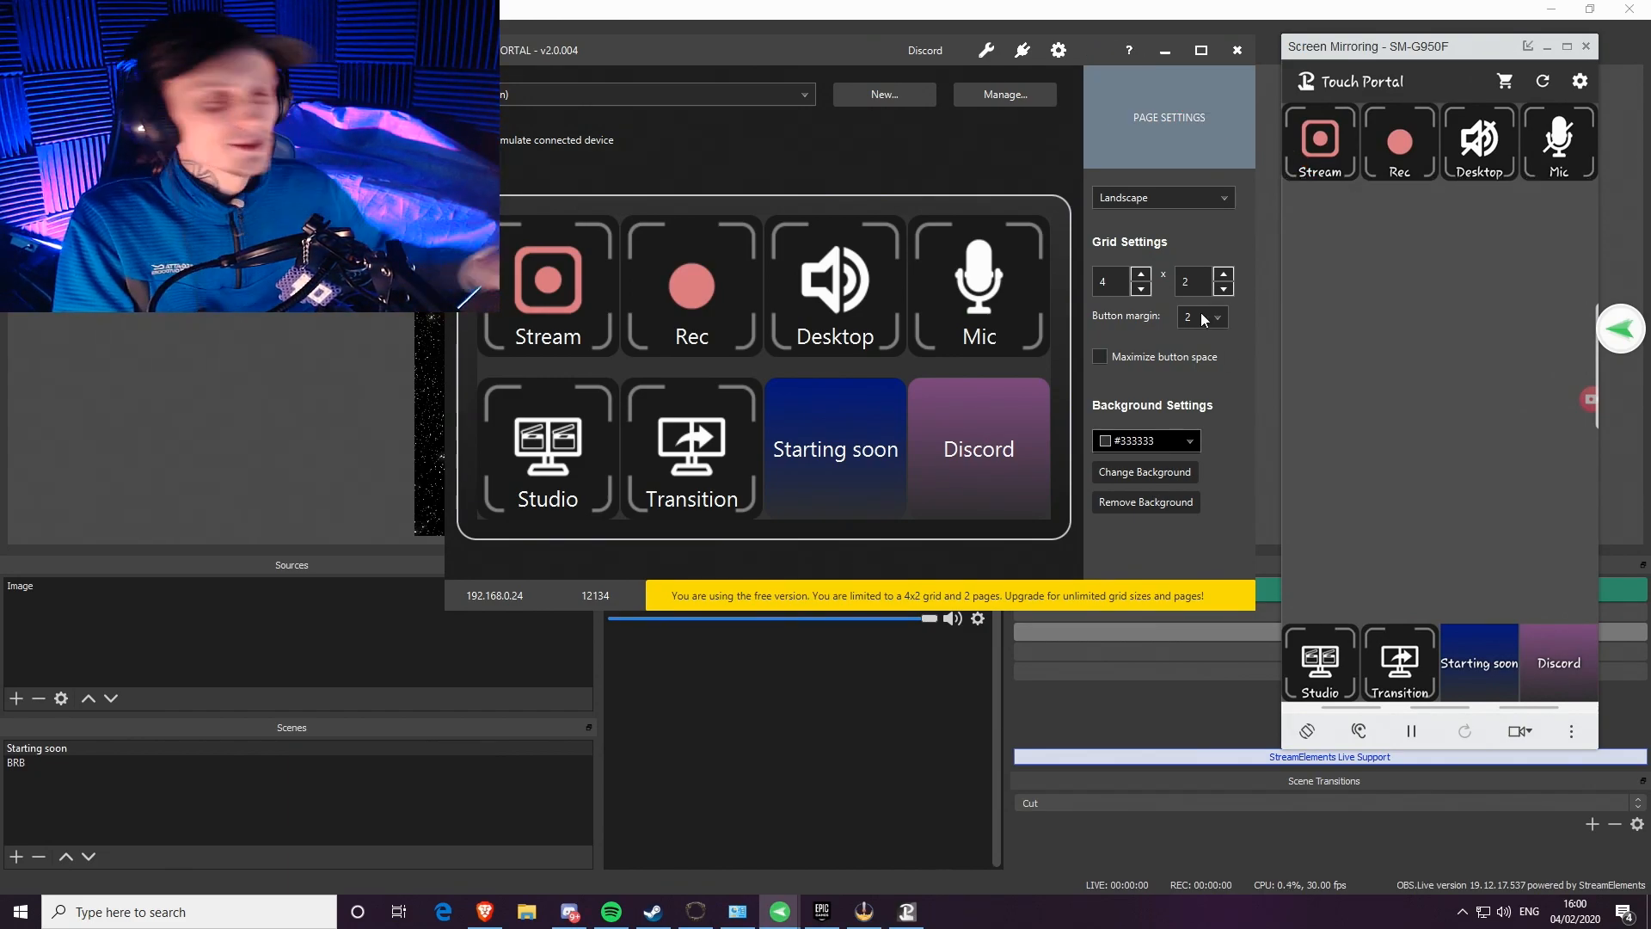
Reopen the Discord button and look through the Twitch actions and the other action categories
left_click(987, 424)
scroll(509, 544, "down", 1)
scroll(518, 545, "down", 1)
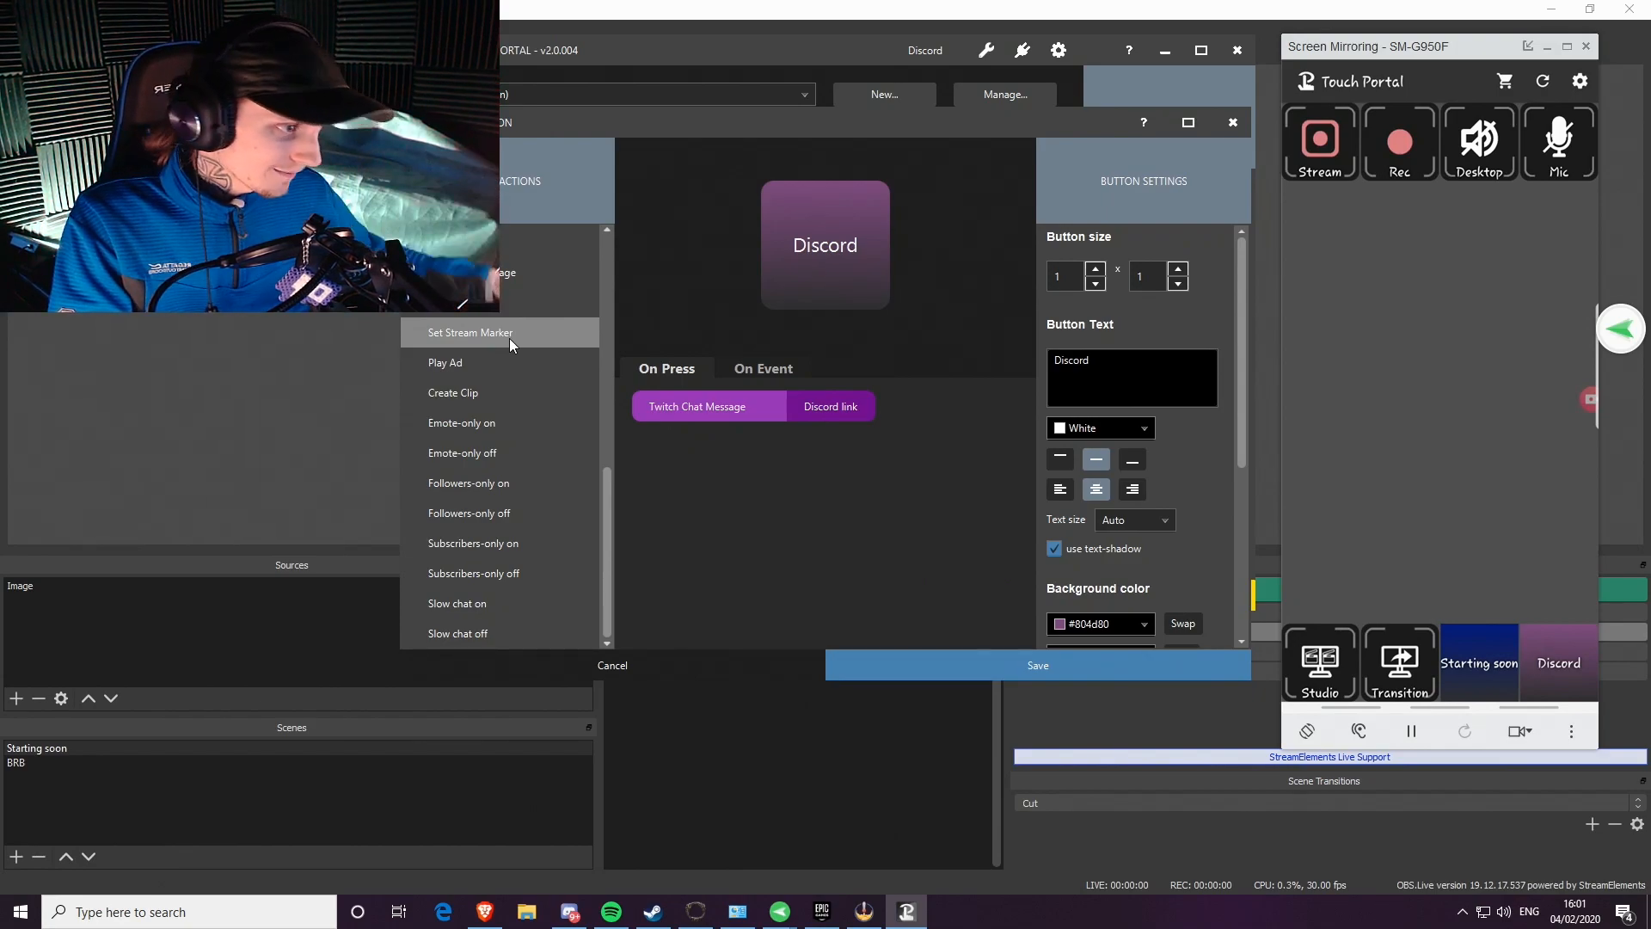
left_click(449, 241)
scroll(467, 458, "up", 2)
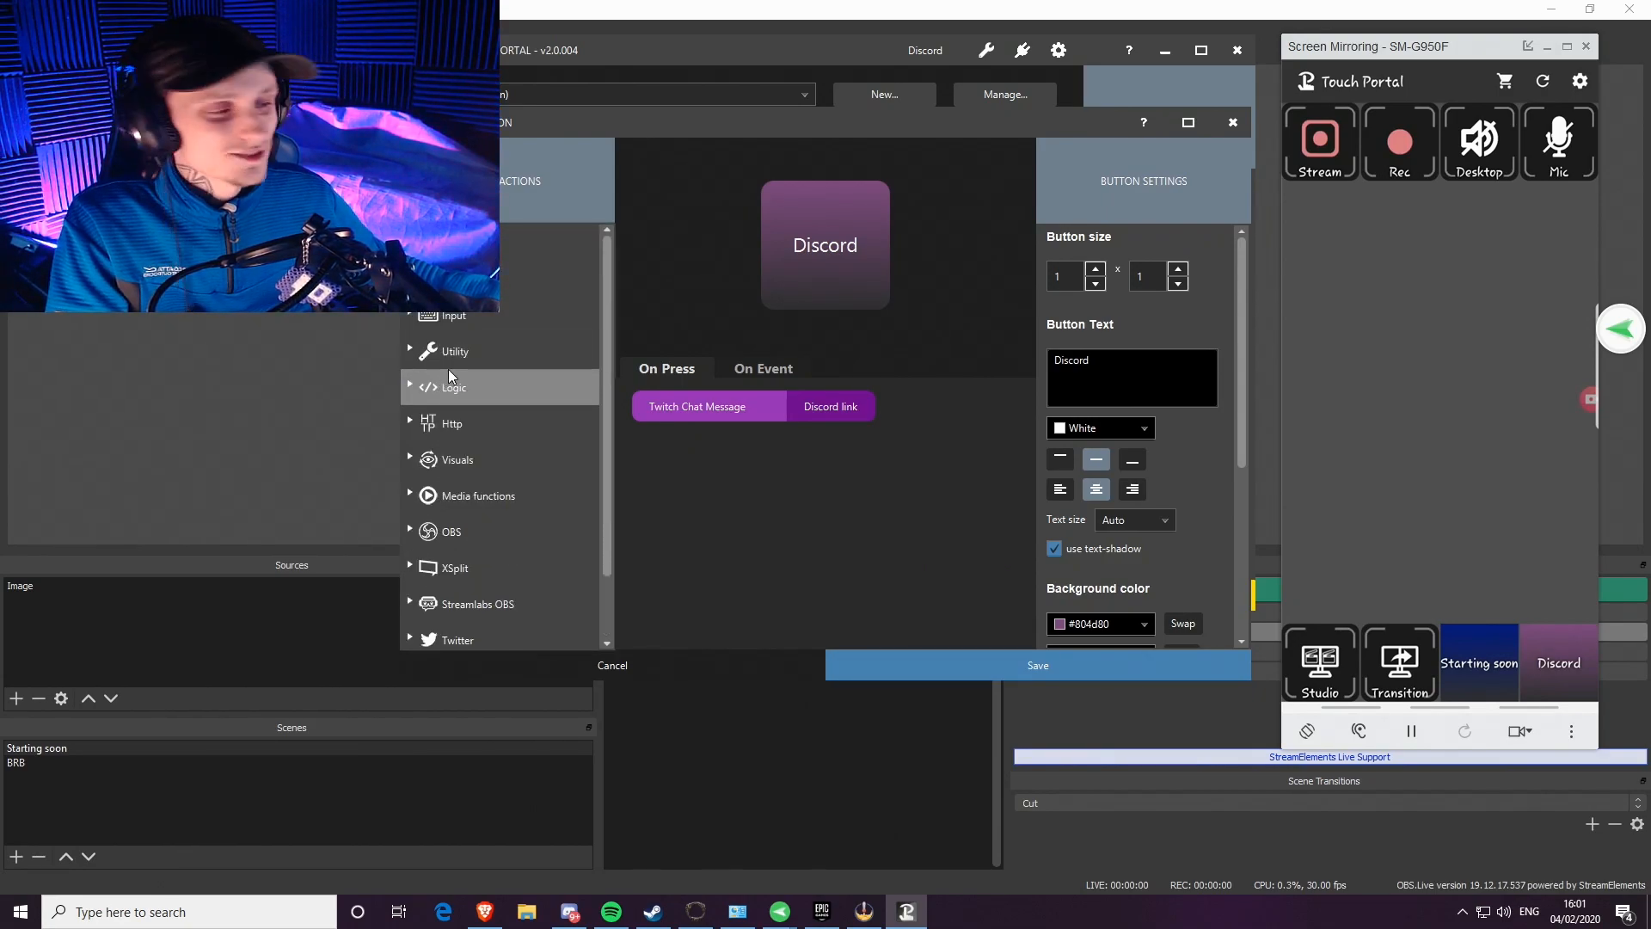
scroll(508, 423, "down", 1)
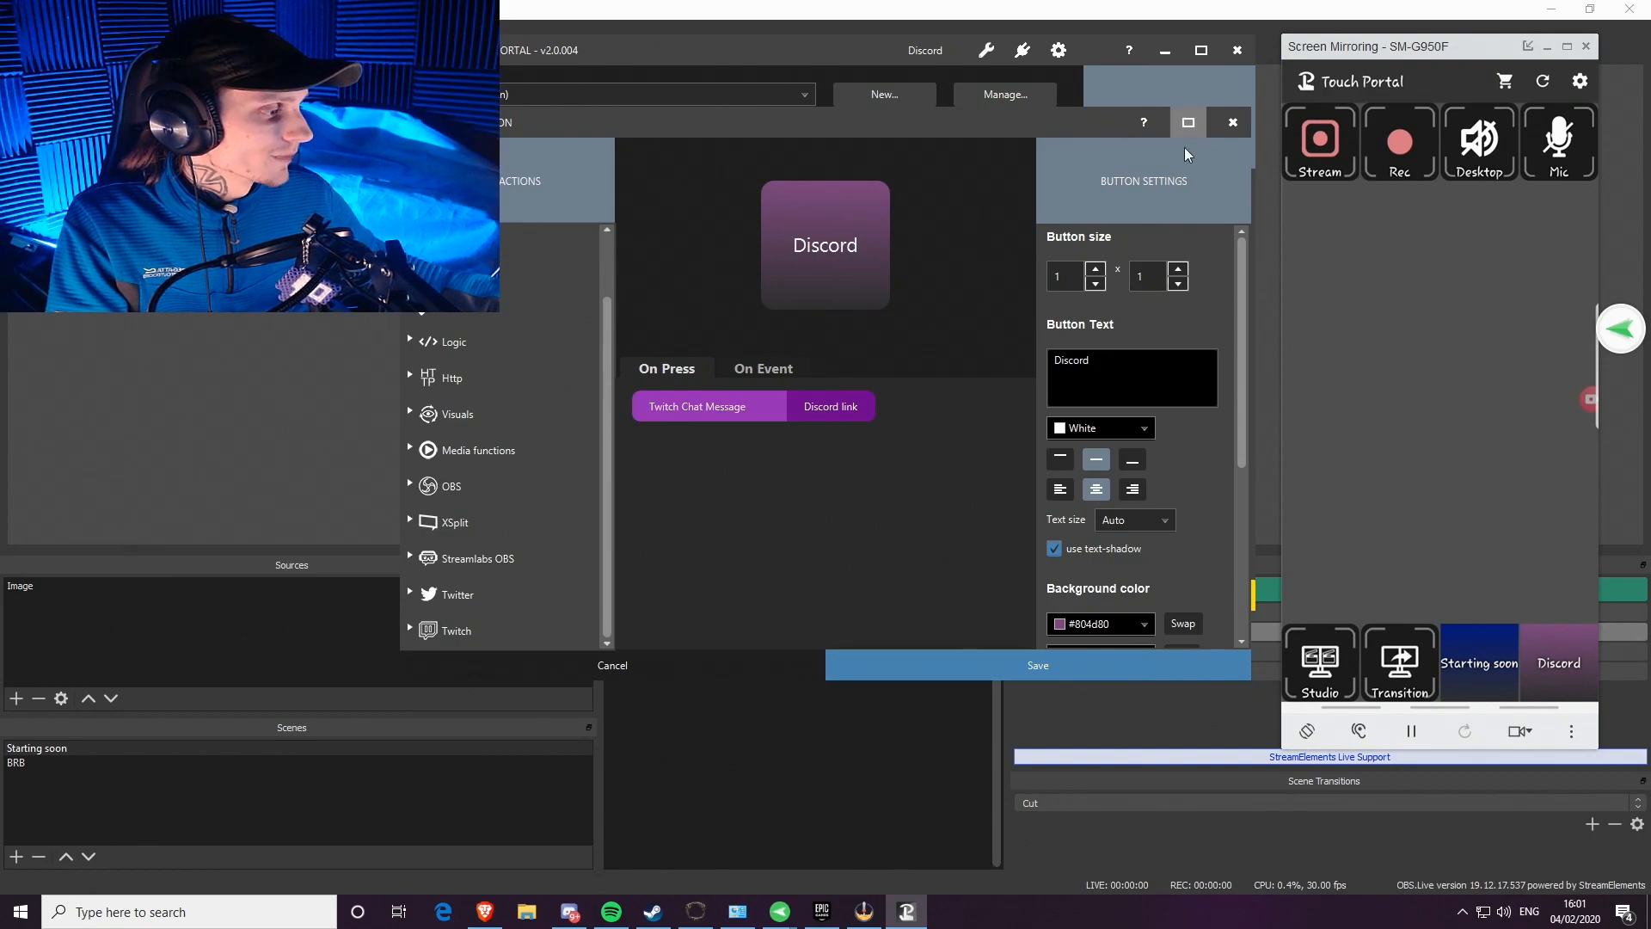
Cancel editing the Discord button and open the Hotkeys settings in OBS at the scene-switching entries
left_click(804, 666)
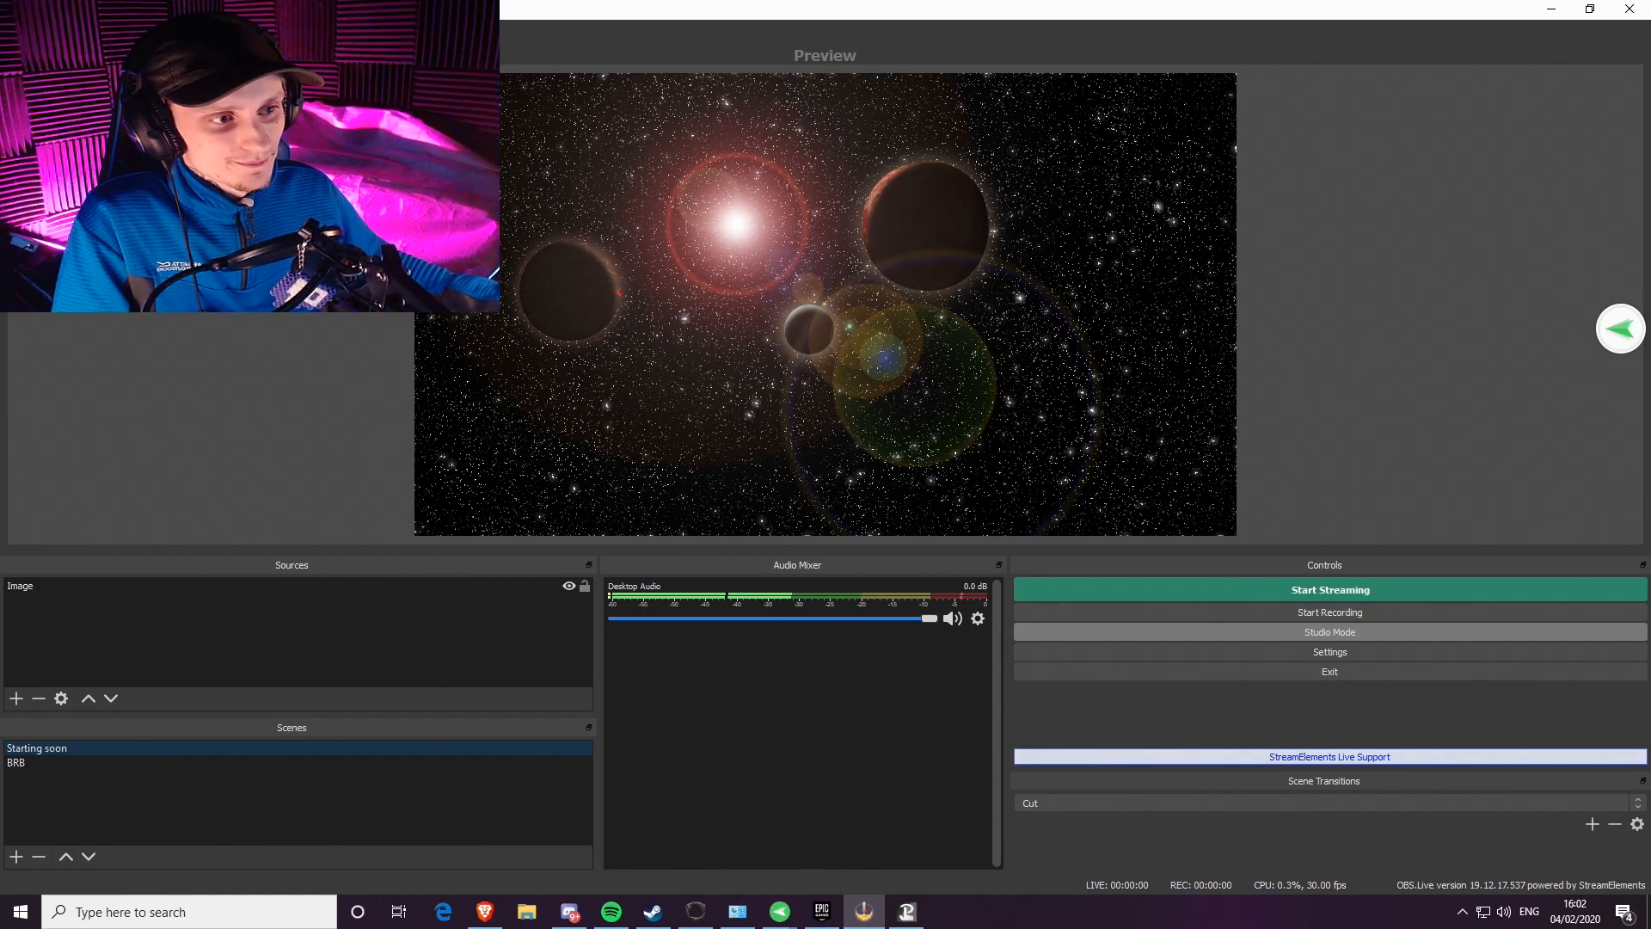
left_click(1329, 652)
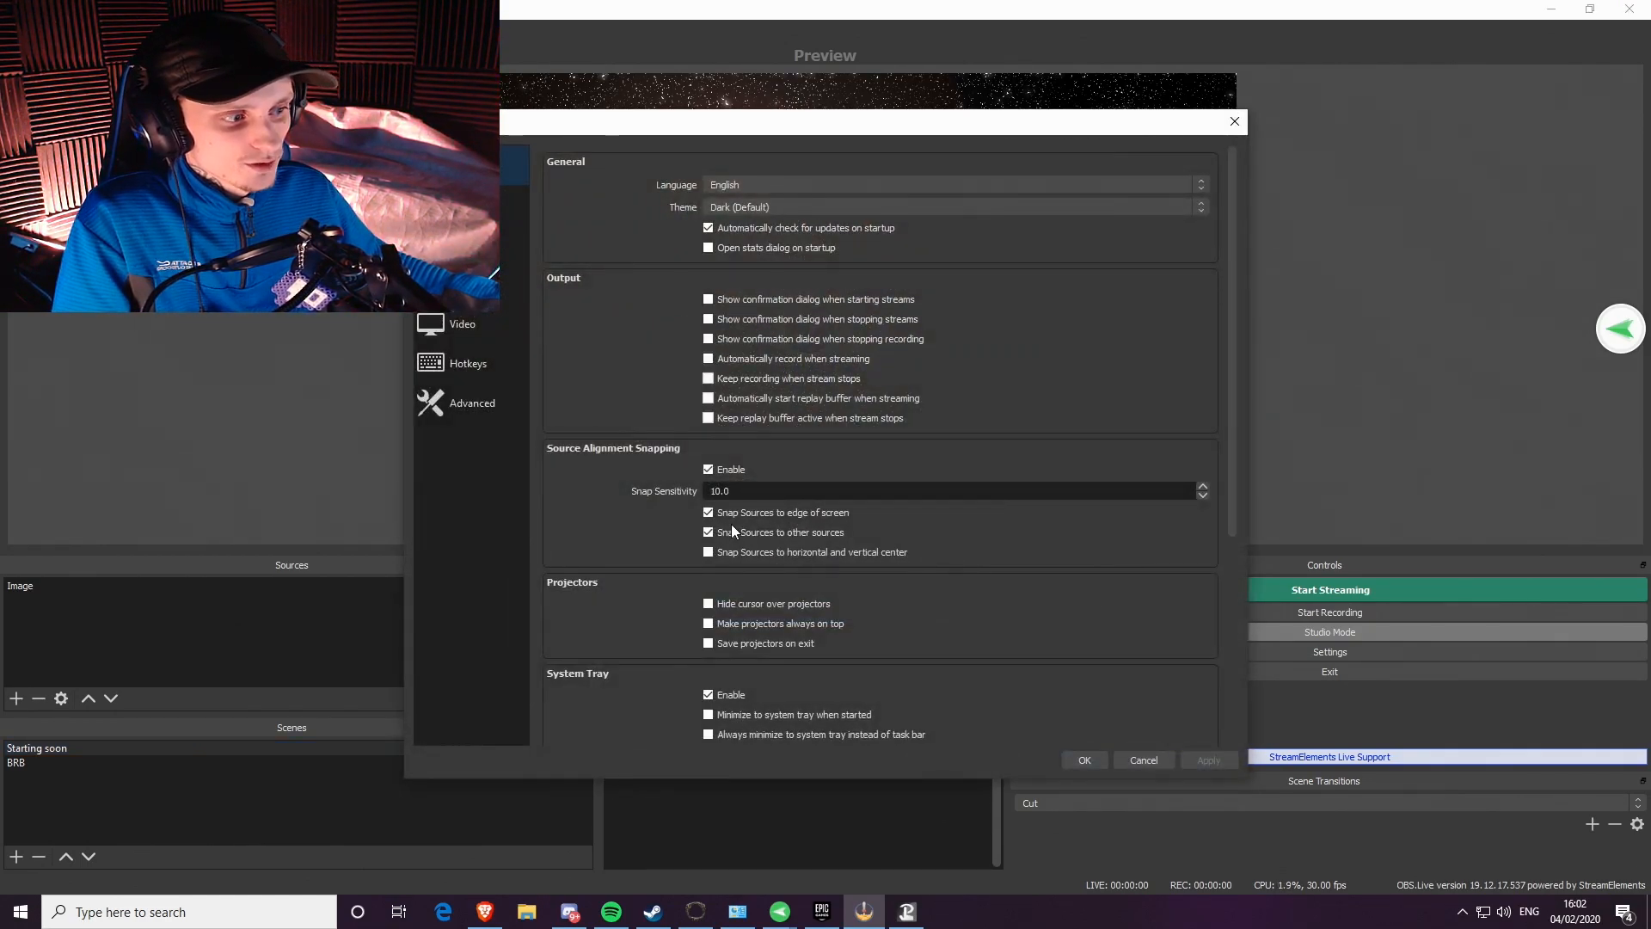
left_click_drag(818, 122, 978, 125)
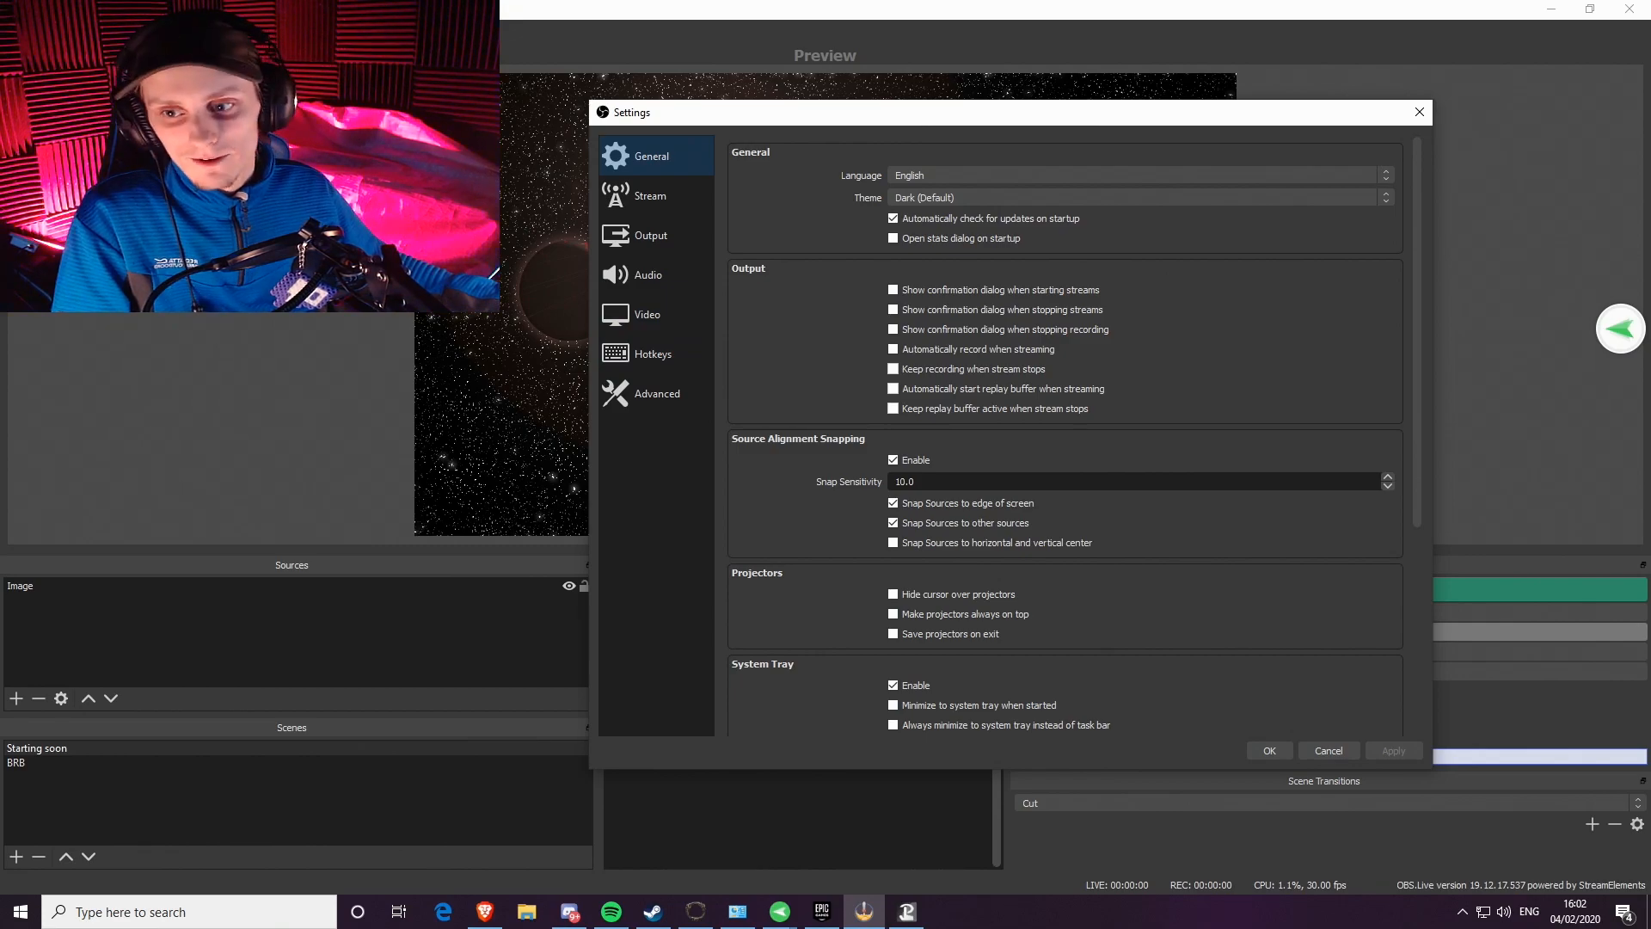
left_click(674, 350)
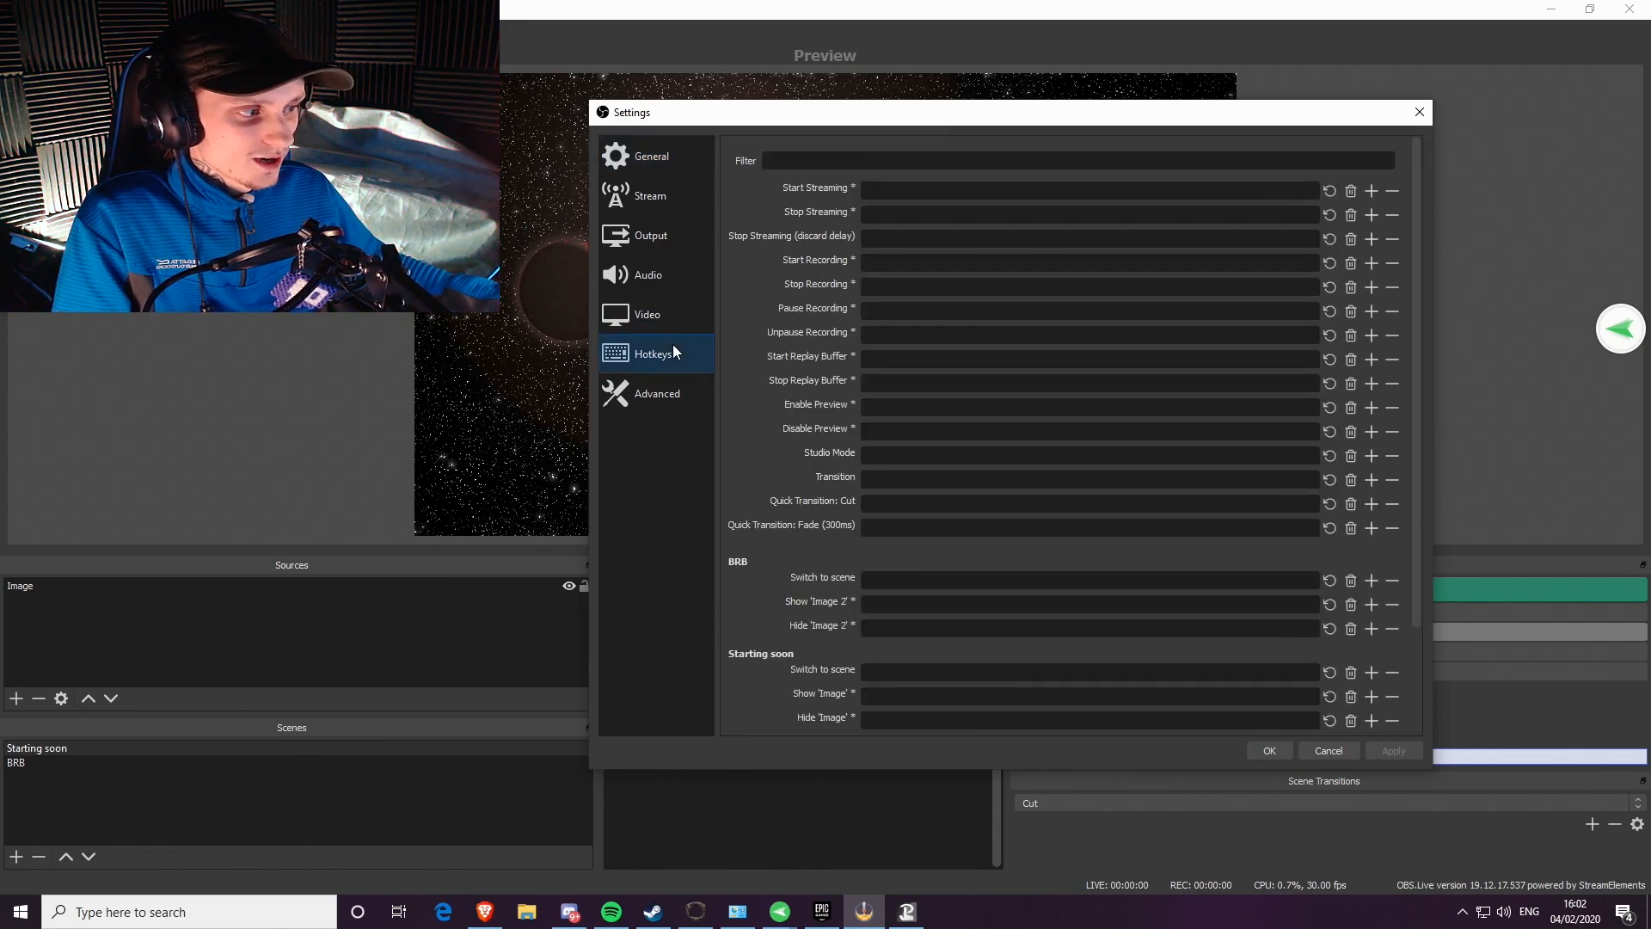
scroll(947, 598, "down", 2)
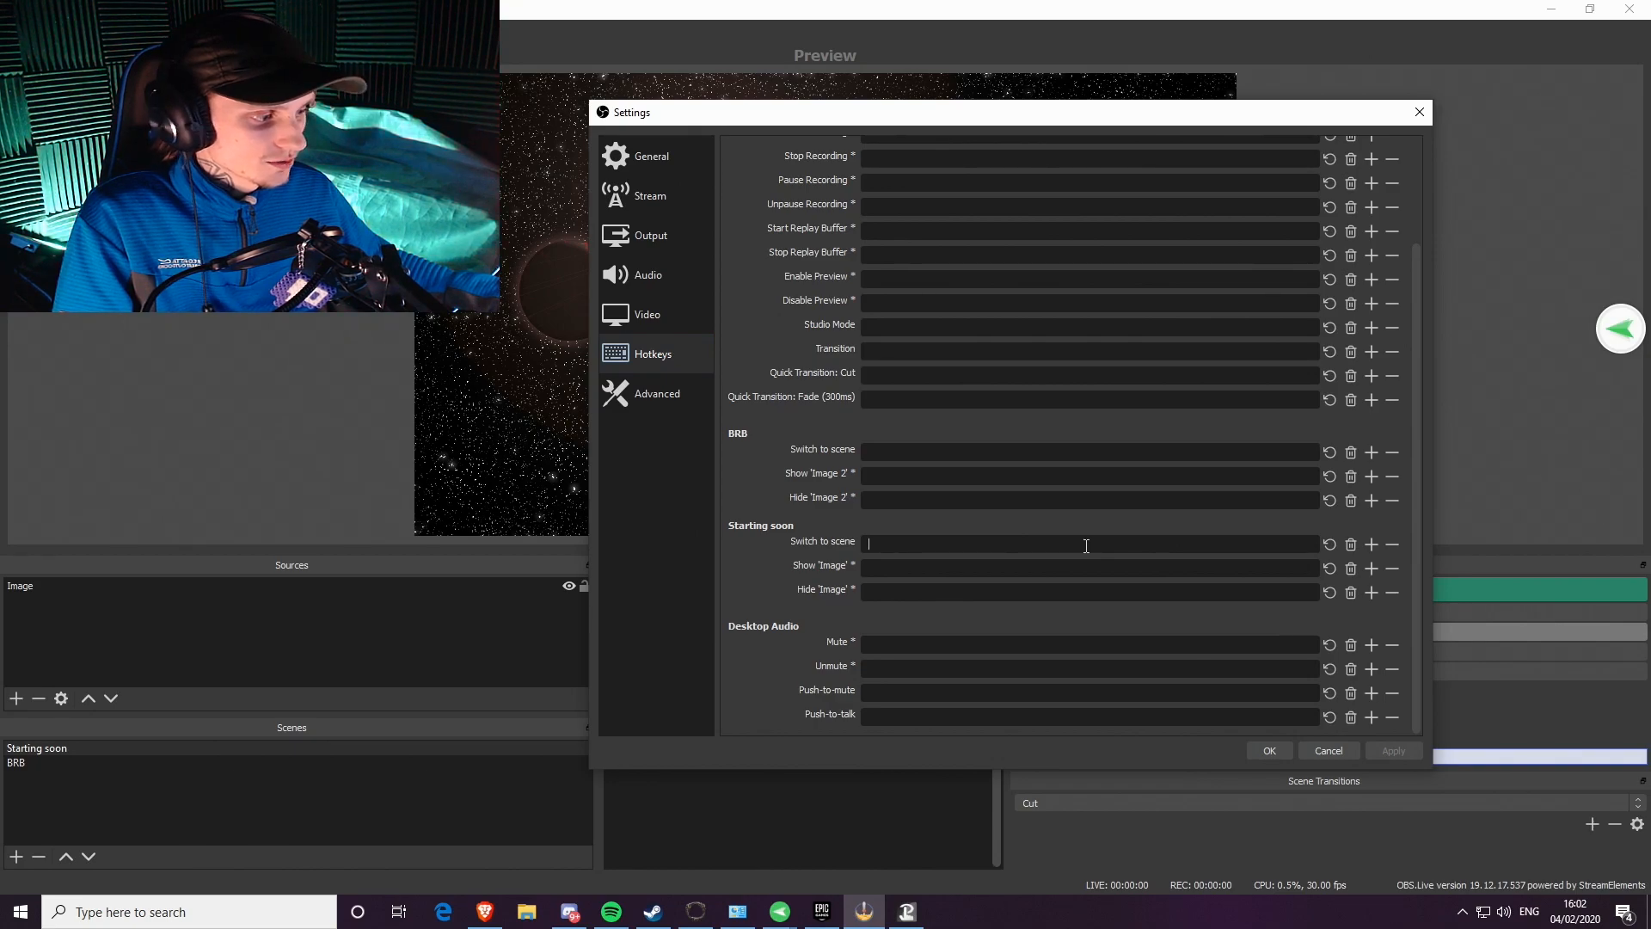
Set the switch-to-scene hotkeys to 1 for Starting soon and 2 for BRB, and apply the settings
left_click(966, 454)
key("2")
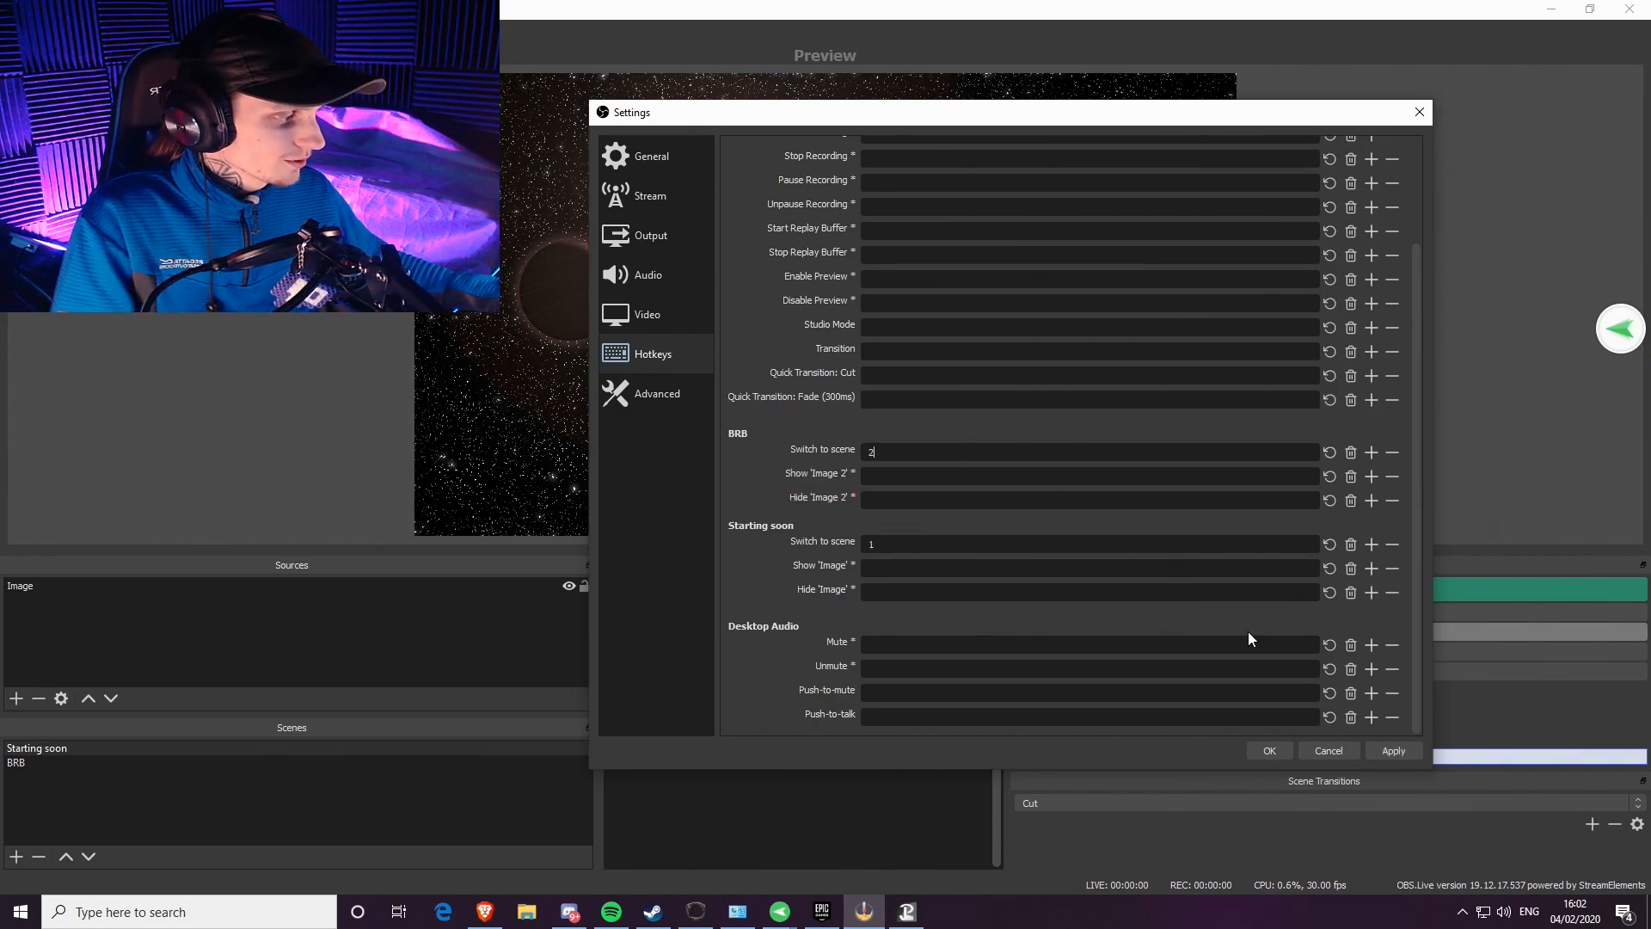
left_click(1393, 750)
left_click(1264, 750)
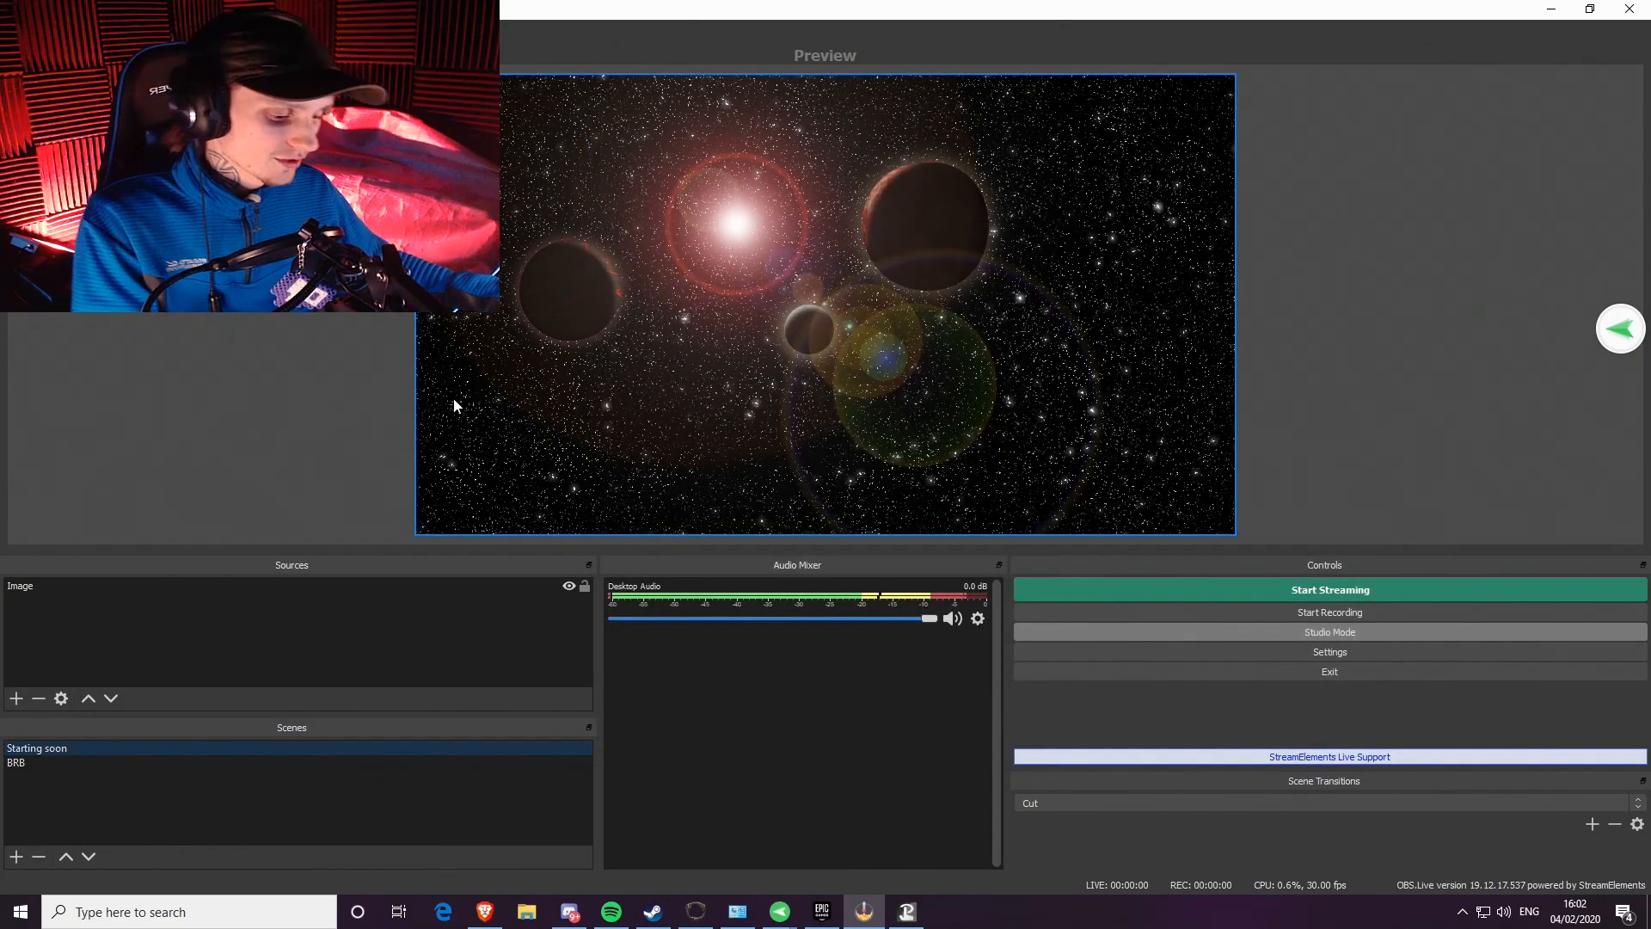
Test the scene hotkeys by switching back and forth between the BRB and Starting soon scenes
key("2")
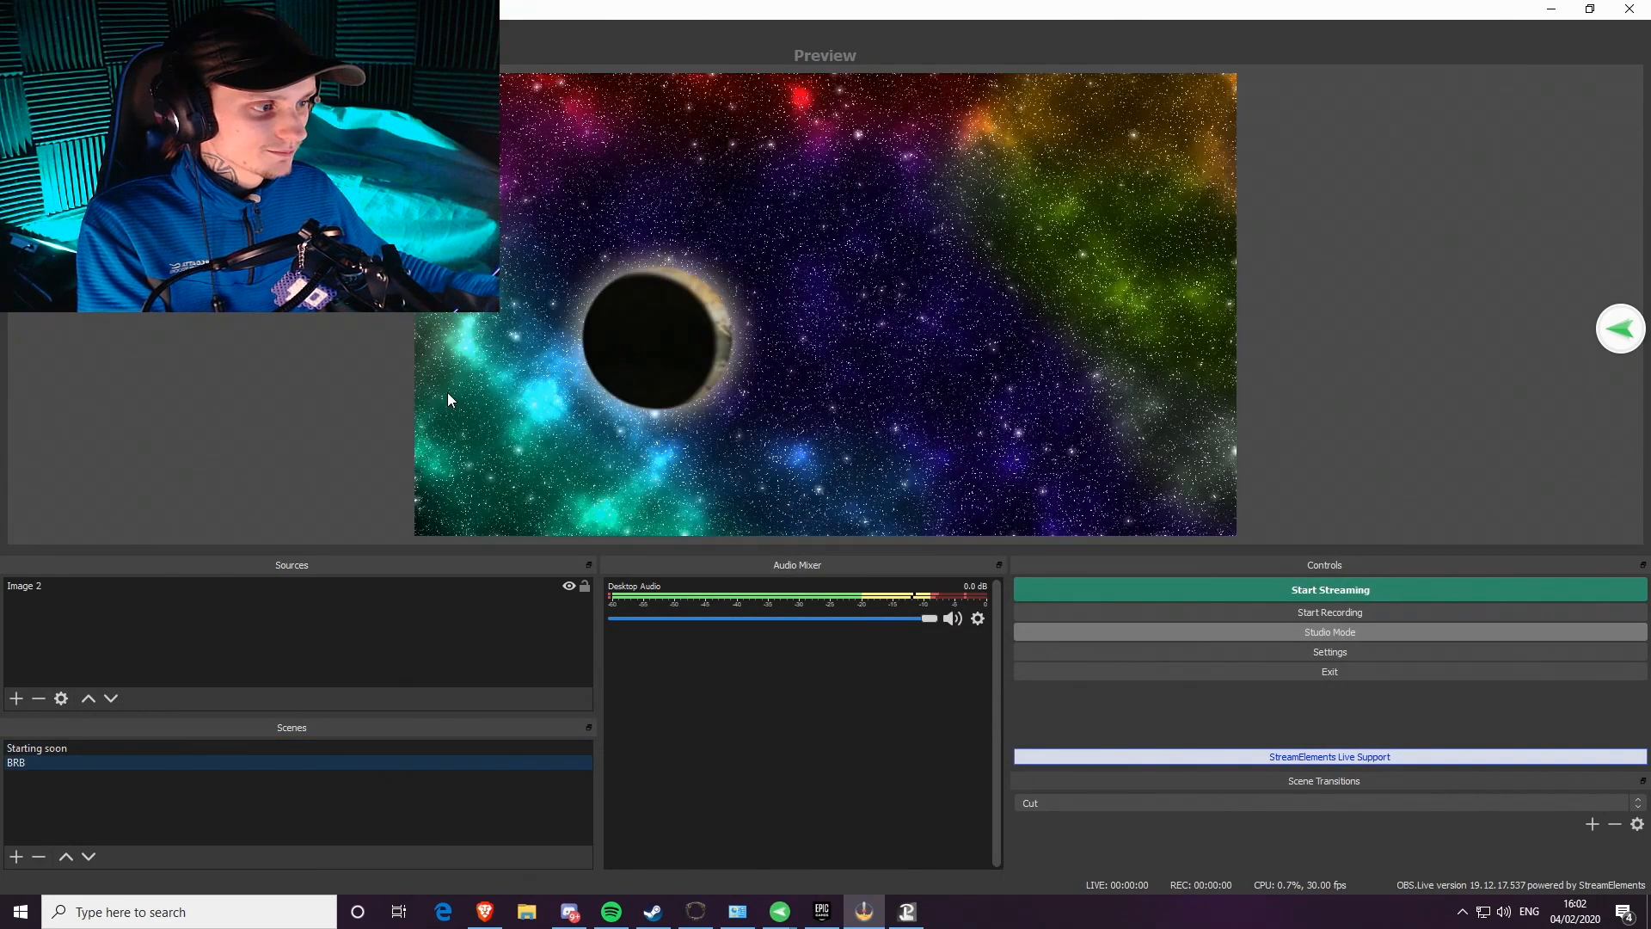
key("1")
key("2")
key("1")
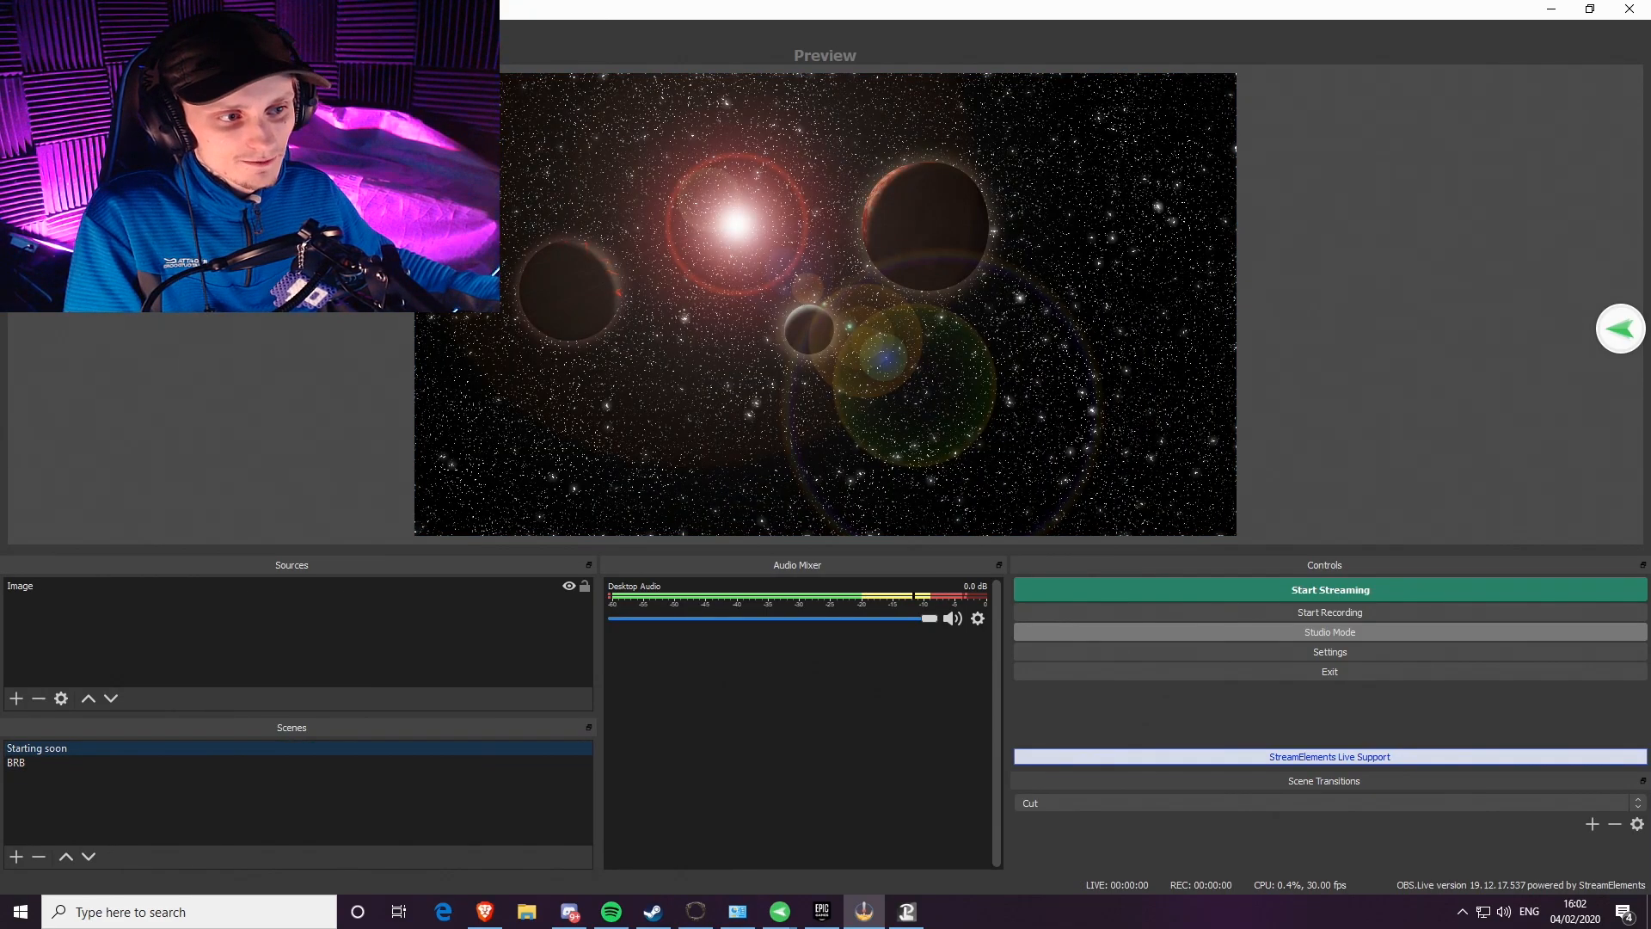
Set the Desktop Audio mute hotkey to 0, save the settings, and mute the desktop audio with it
left_click(1330, 652)
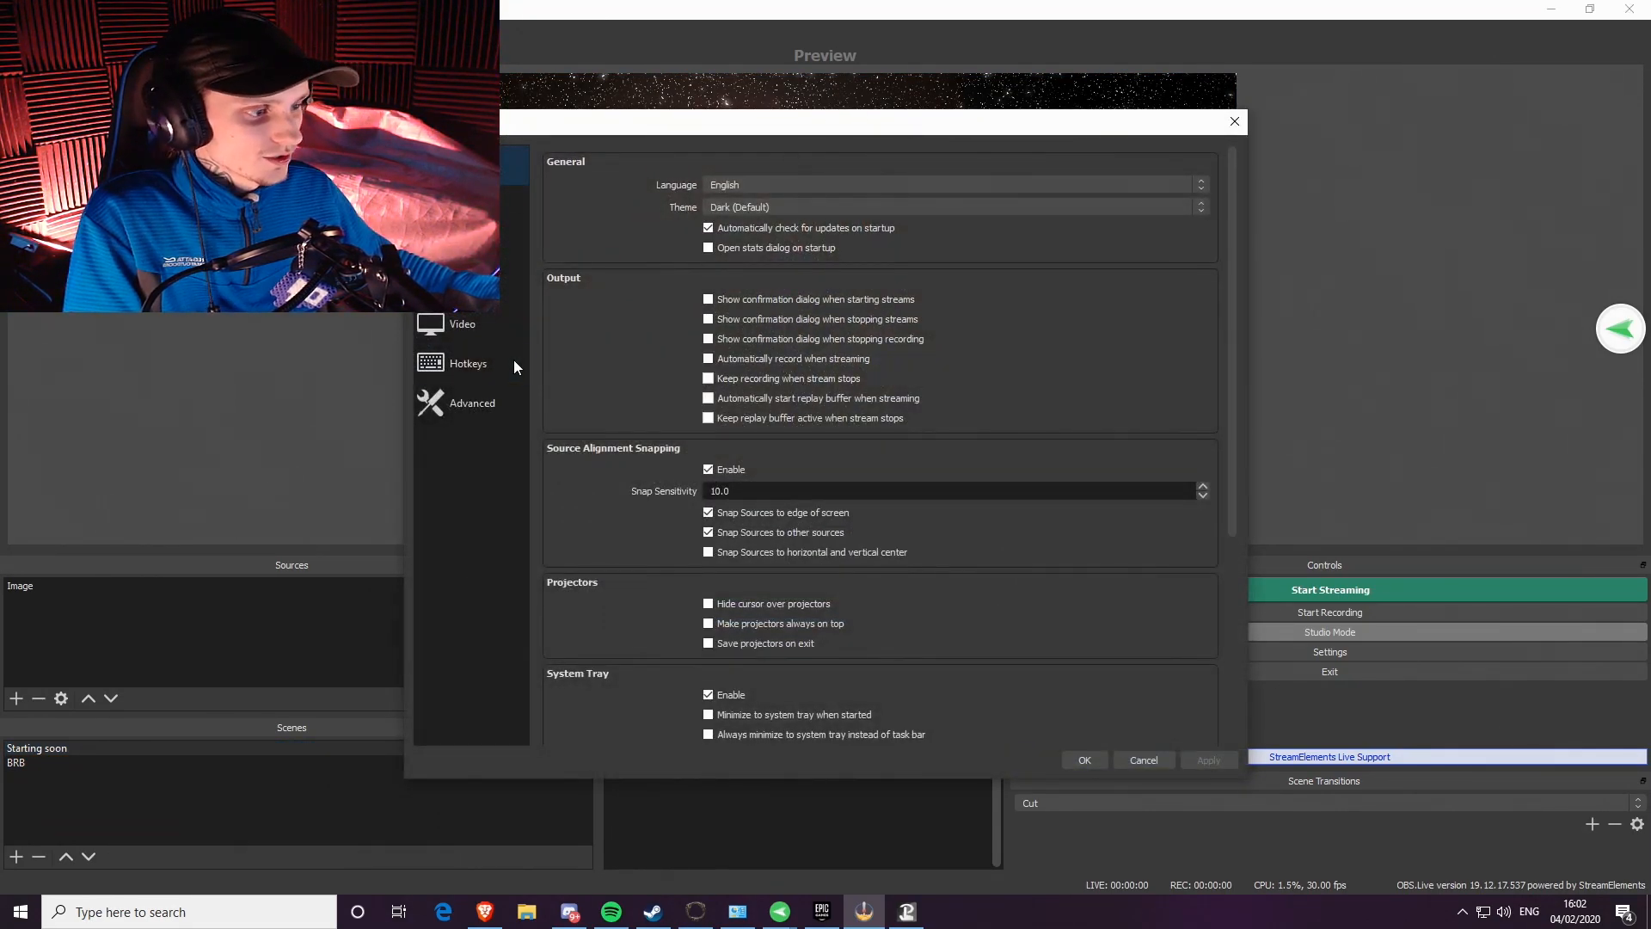
left_click(473, 370)
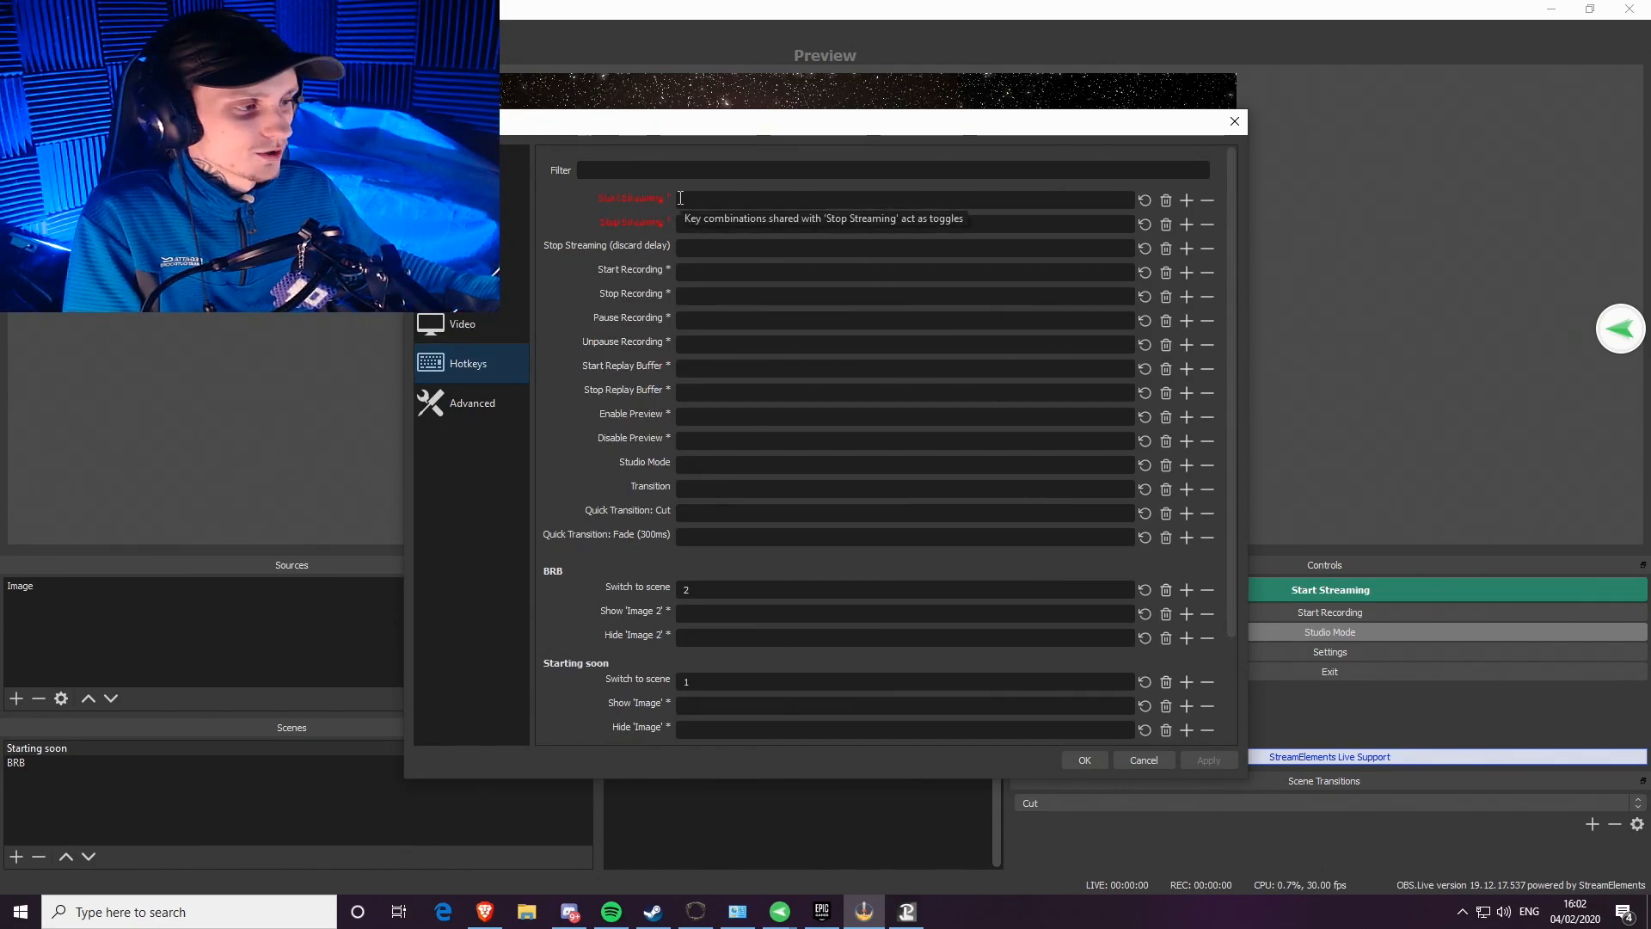
scroll(713, 387, "down", 3)
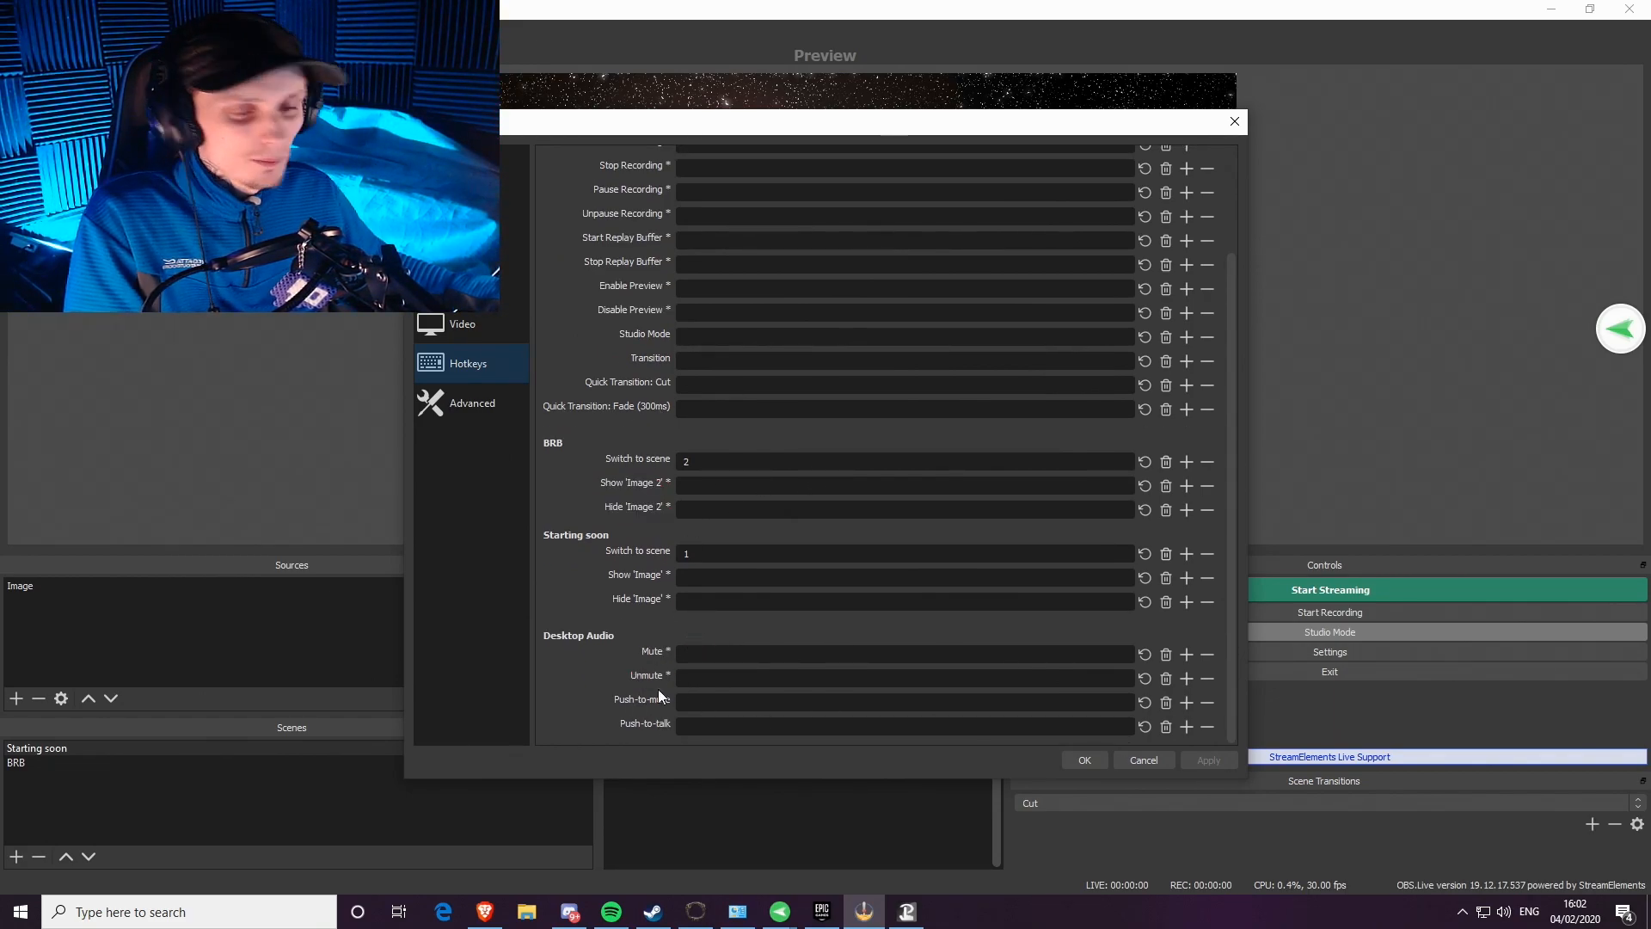
mouse_move(669, 652)
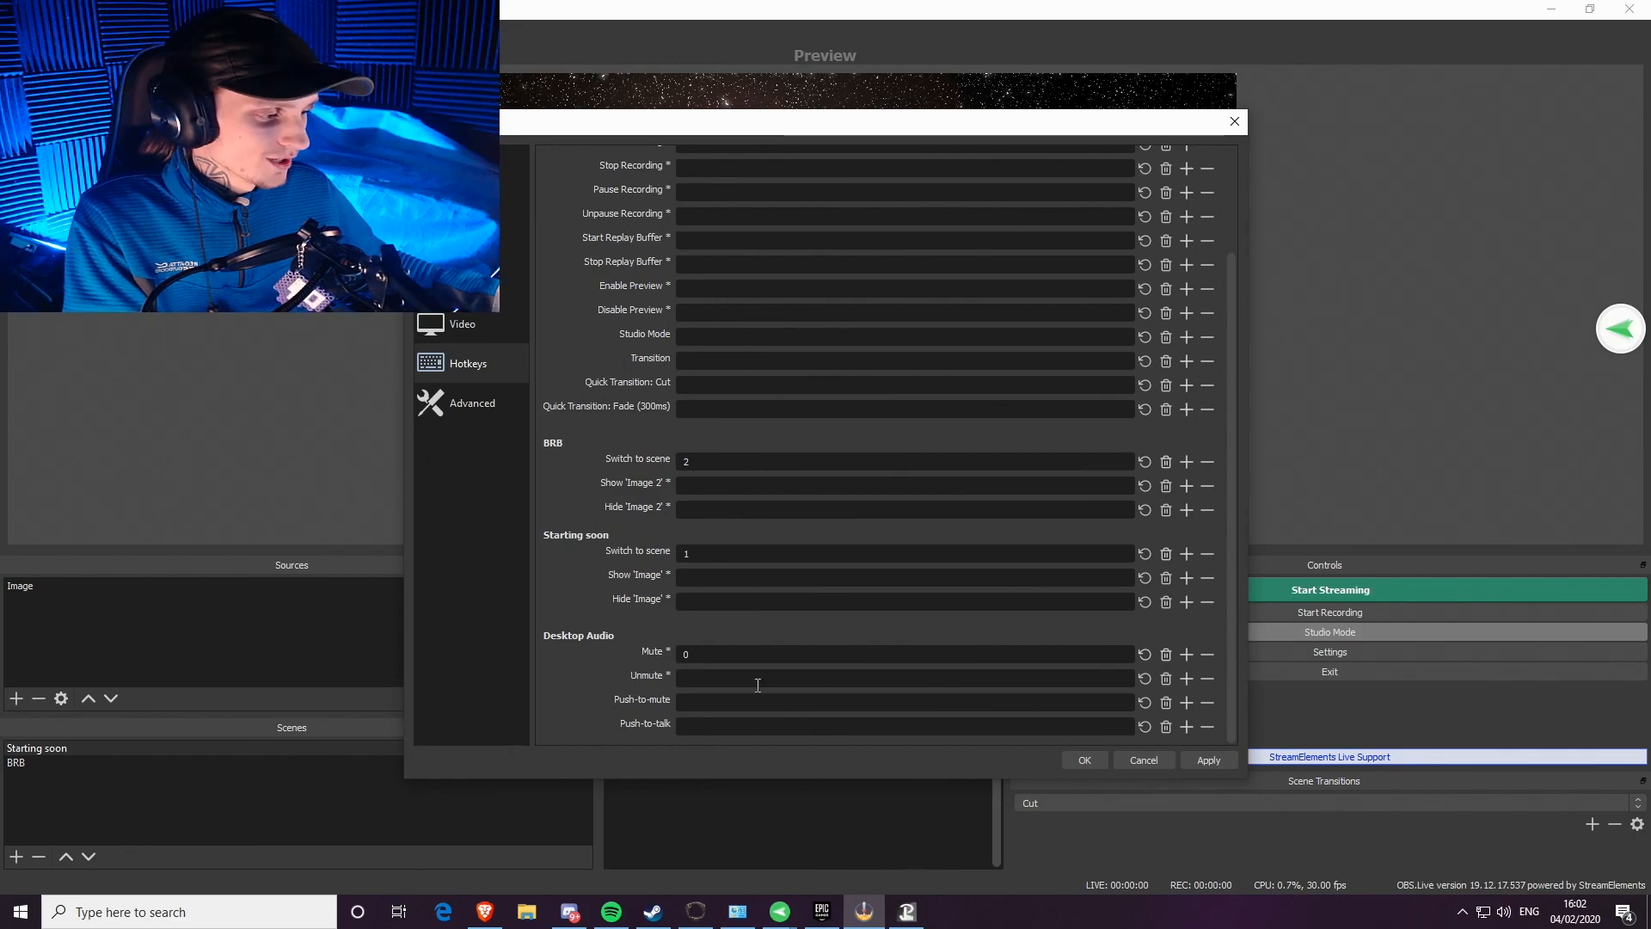
left_click(1073, 760)
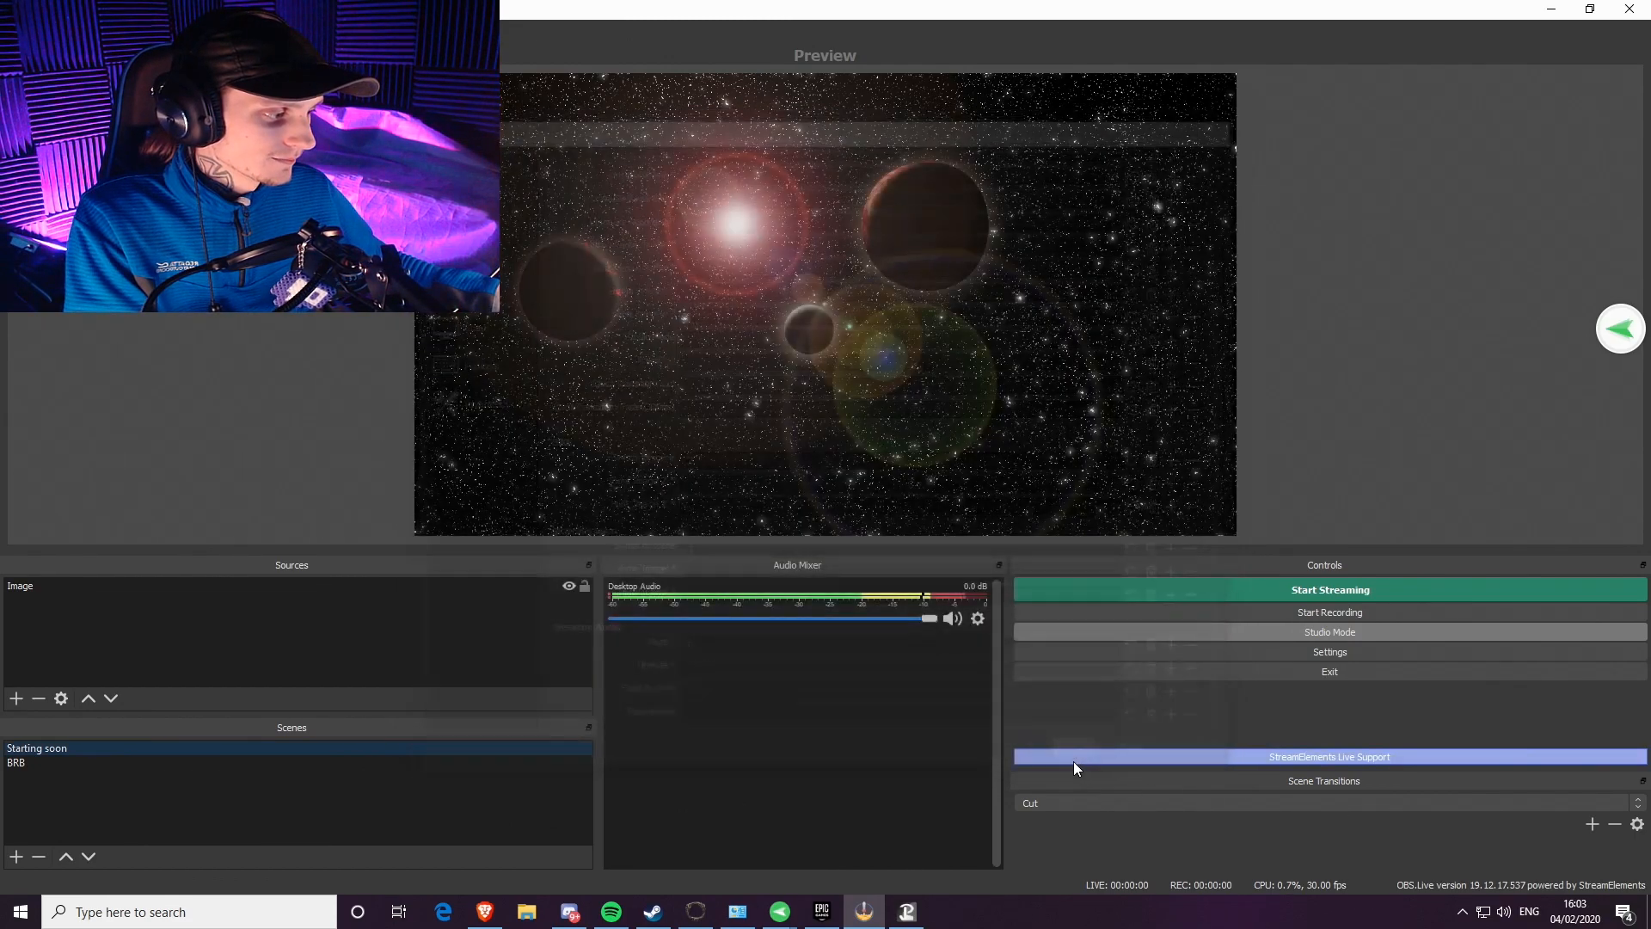
key("m")
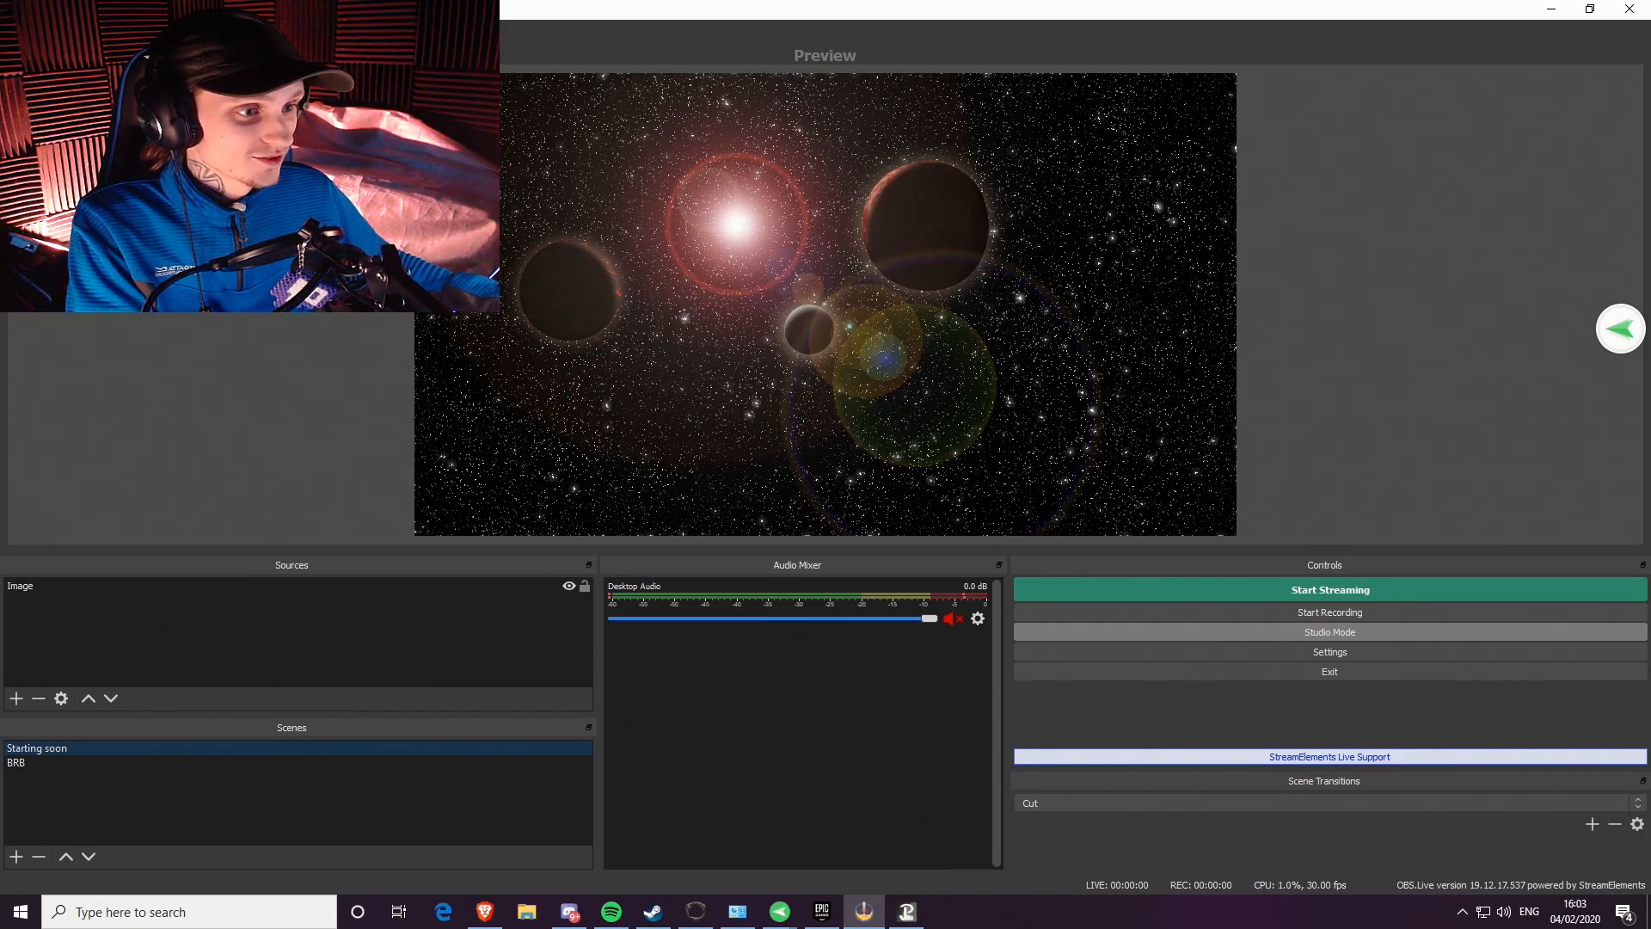
Set the Desktop Audio unmute hotkey to 9 and save the settings
left_click(477, 397)
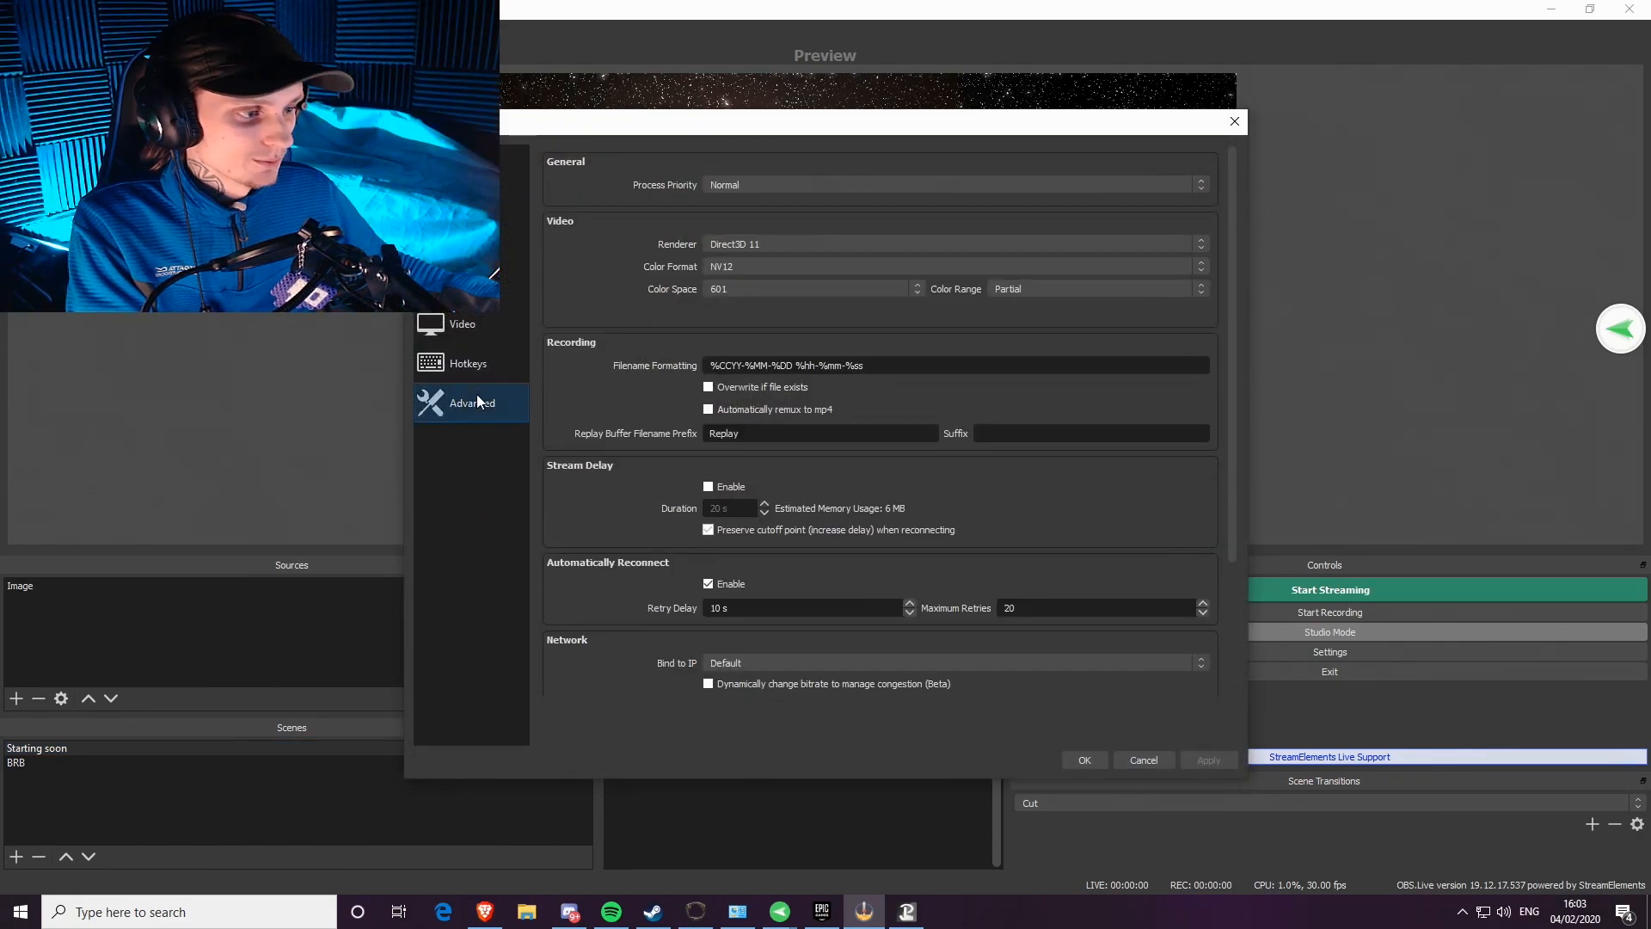
left_click(502, 379)
scroll(782, 469, "down", 10)
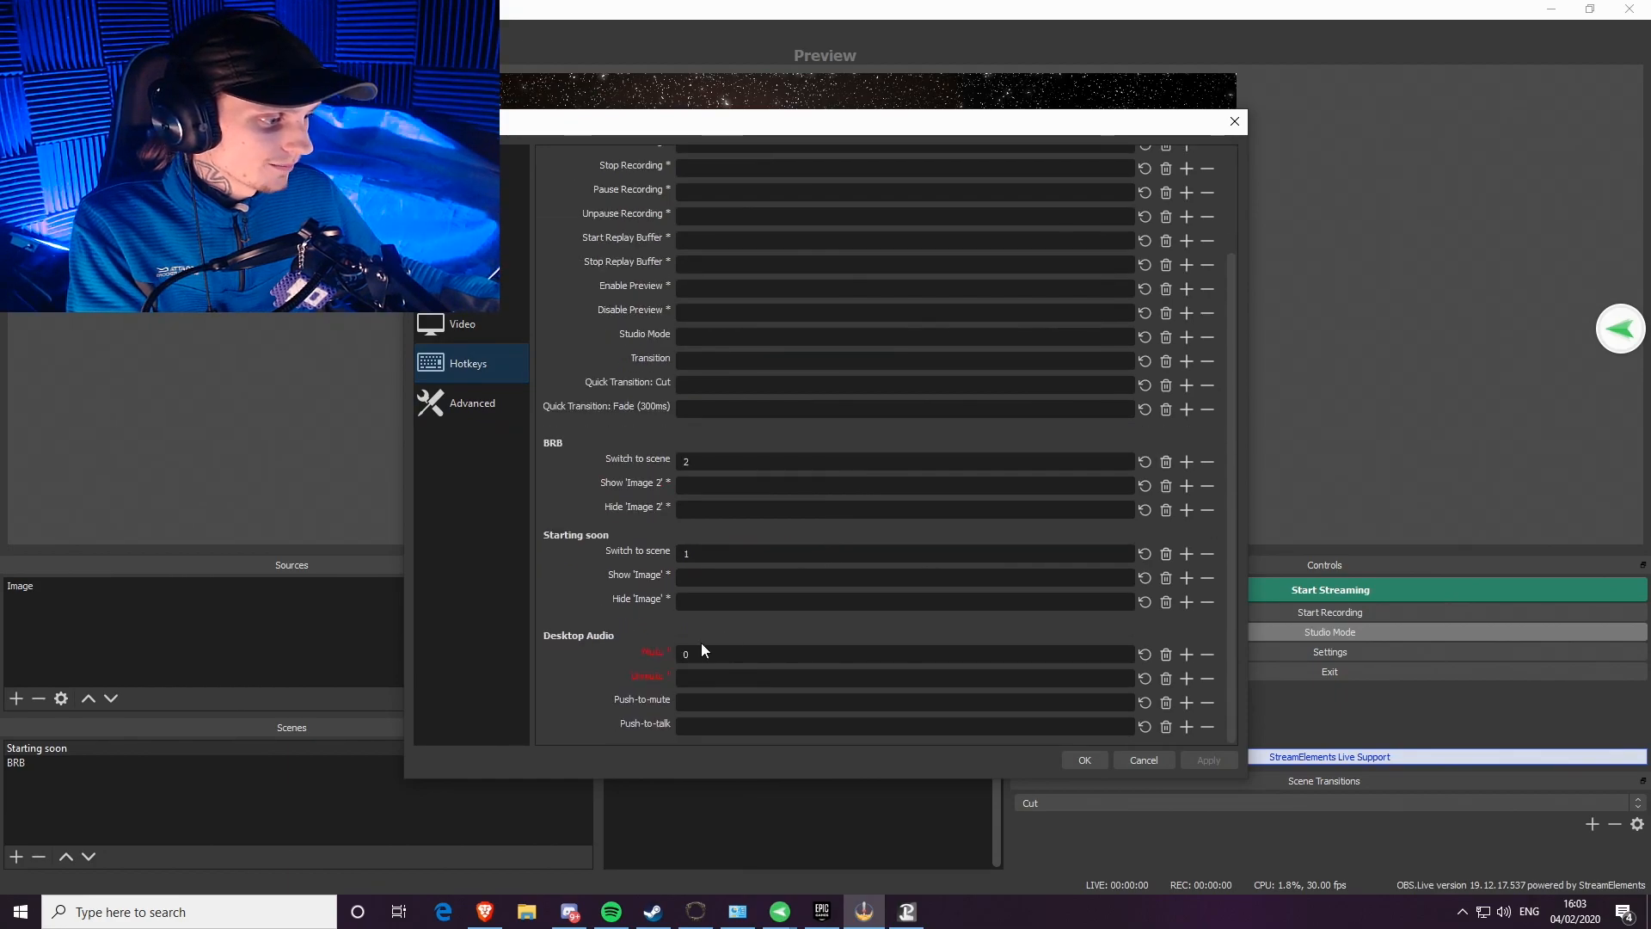
left_click(1049, 684)
key("9")
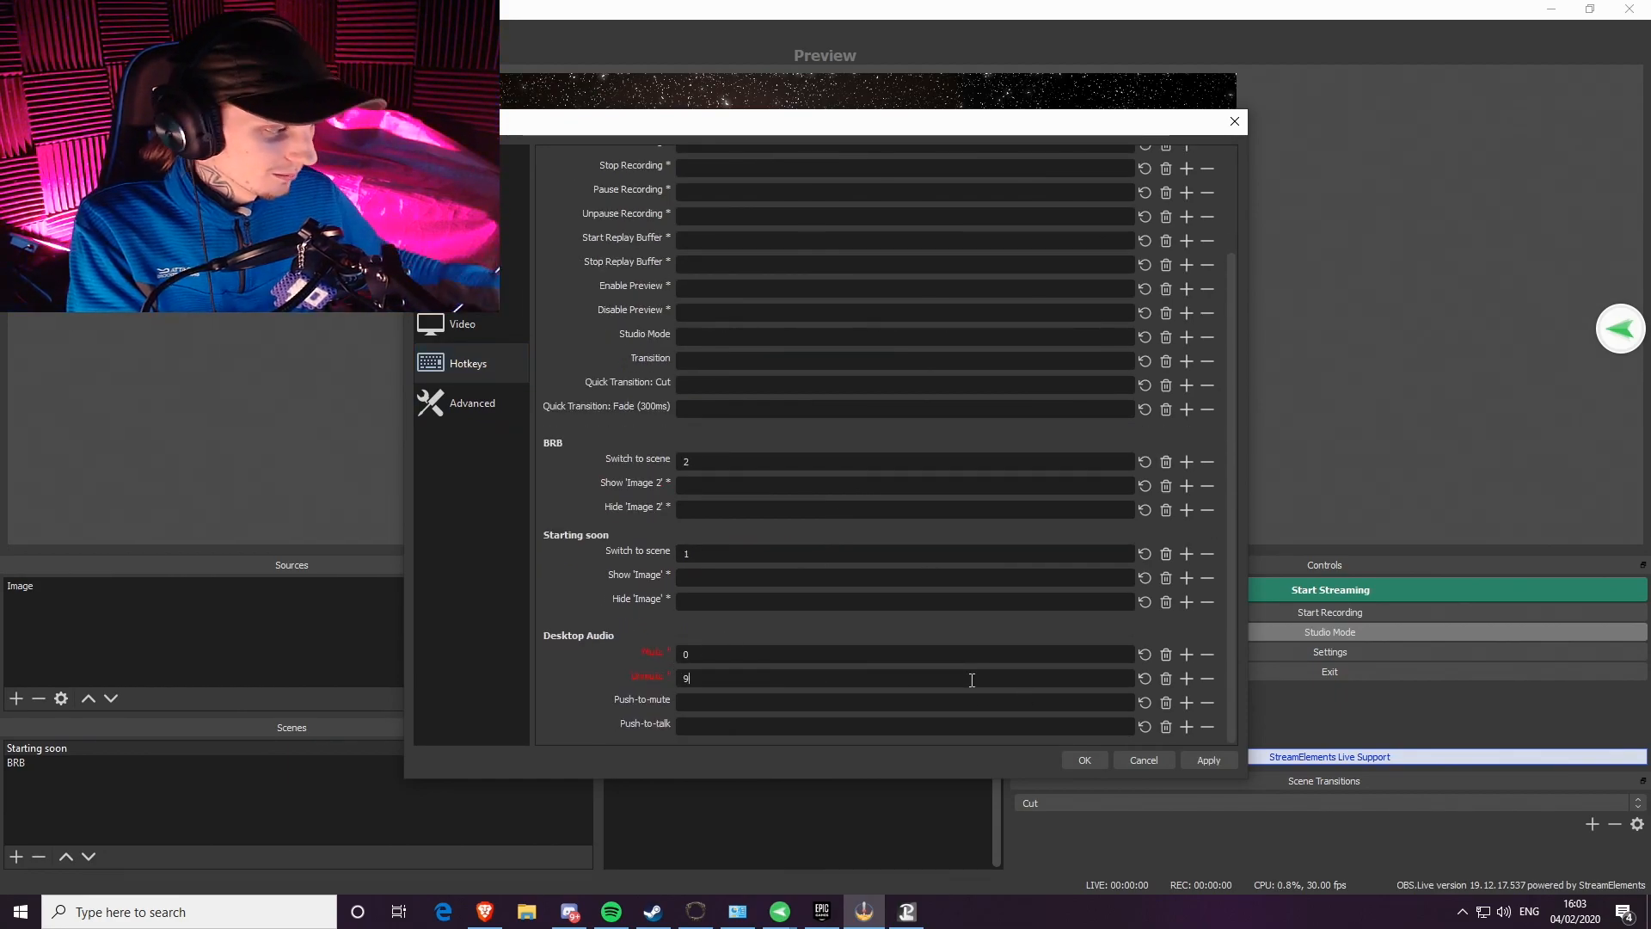
left_click(1086, 760)
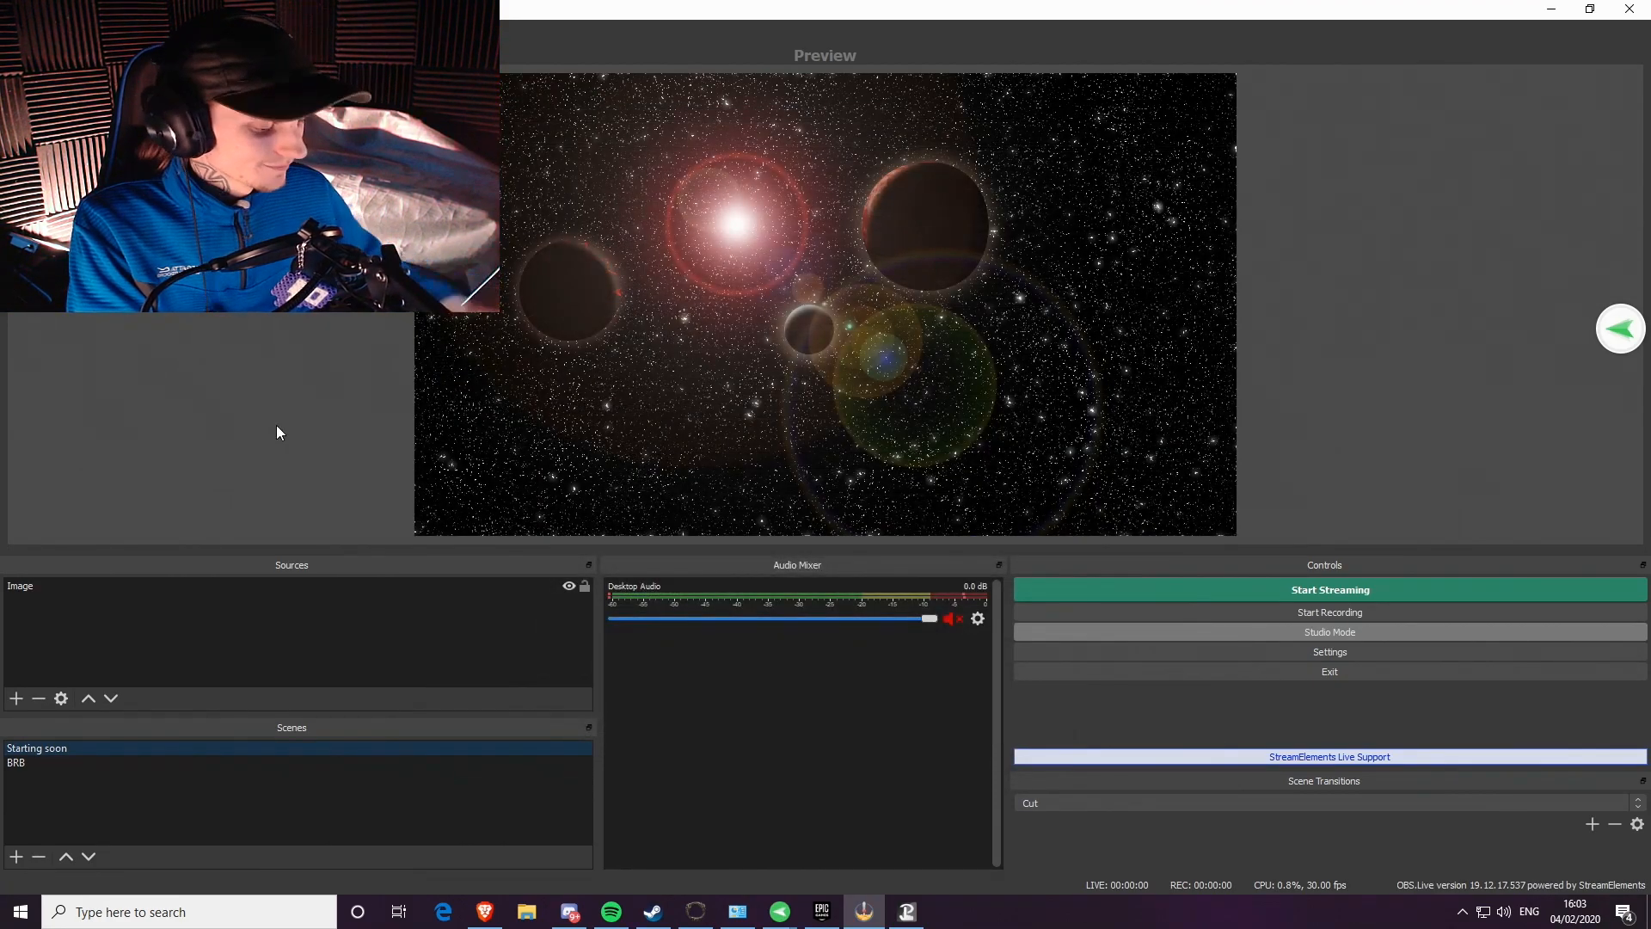
Test the Desktop Audio hotkeys by muting and unmuting it several times, leaving it unmuted
key("9")
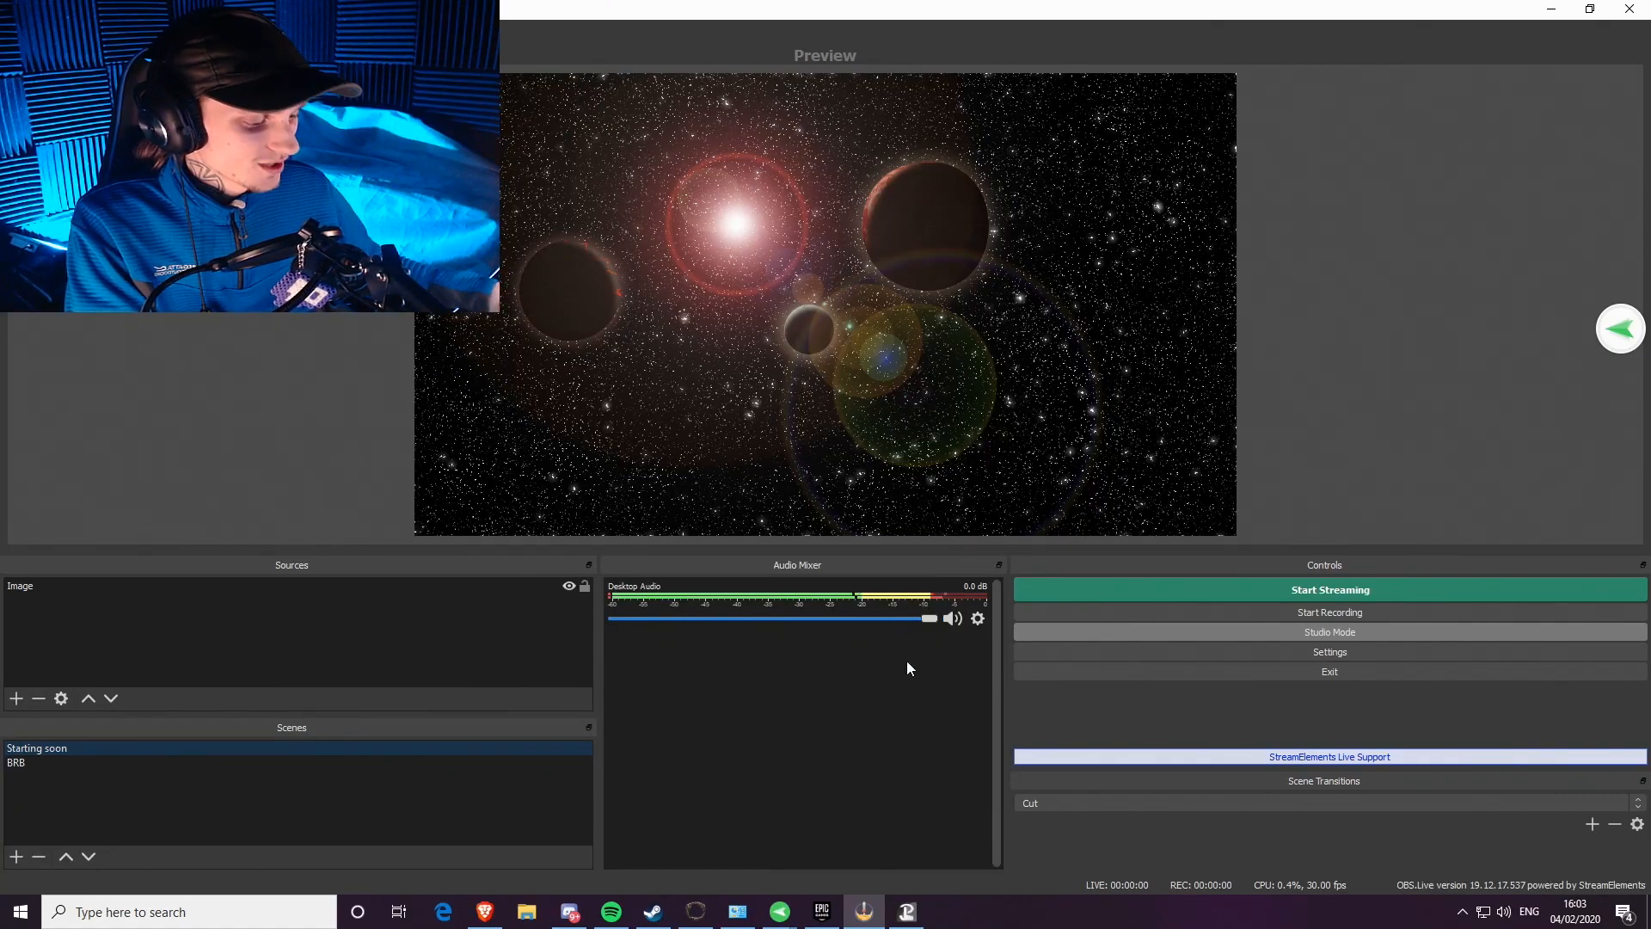
key("8")
key("9")
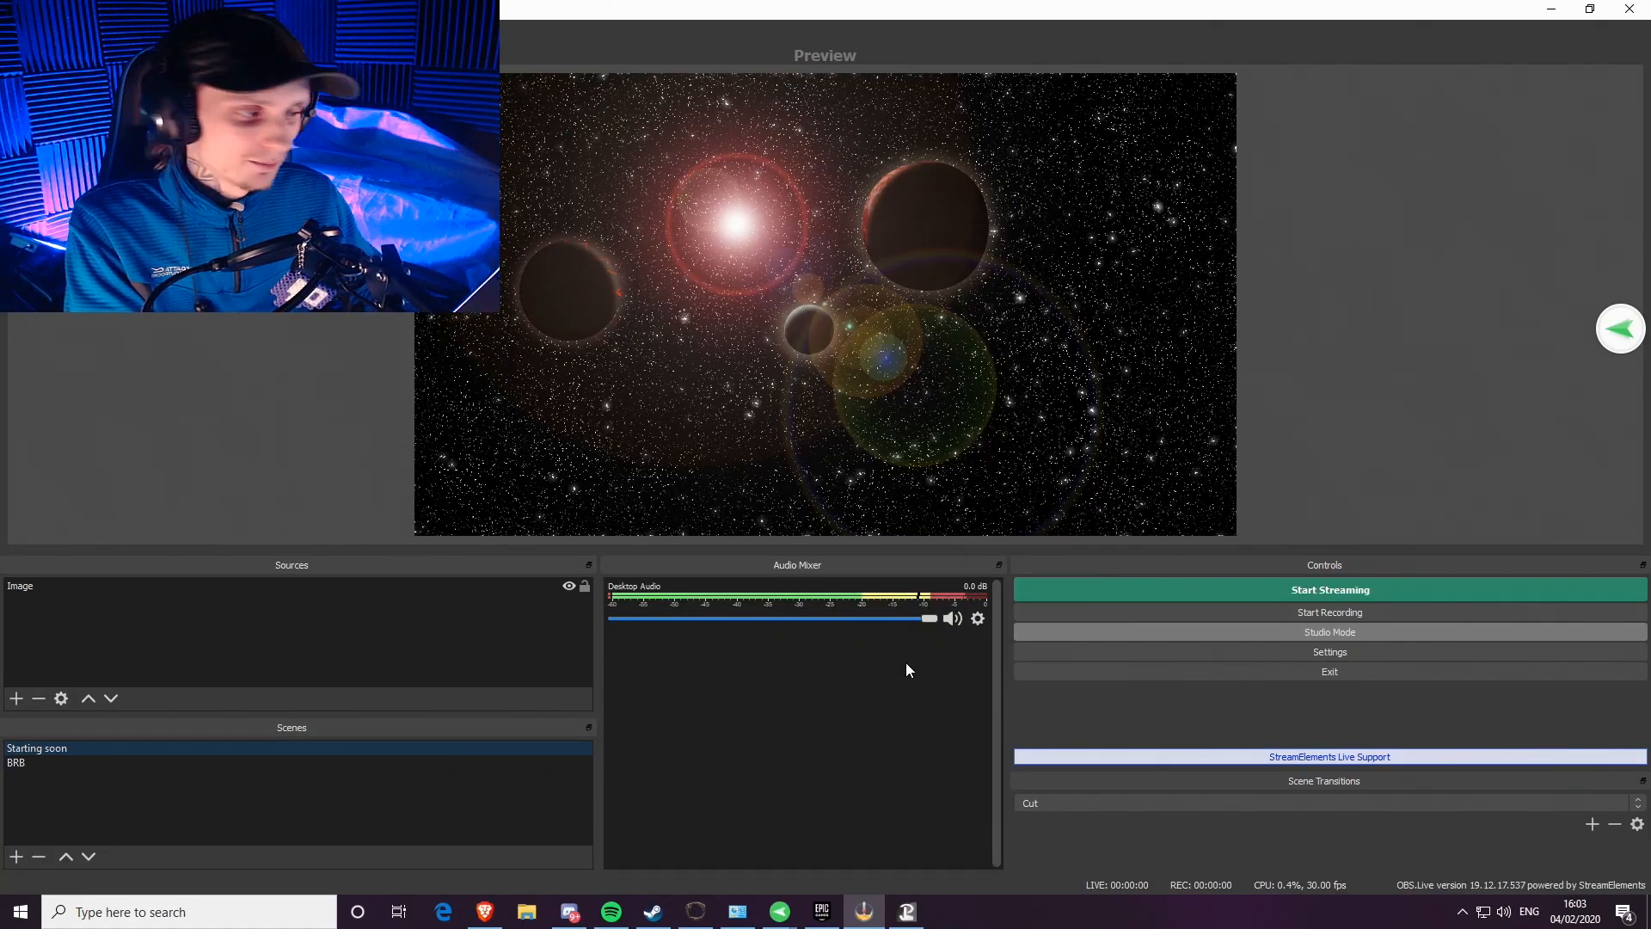
key("8")
key("9")
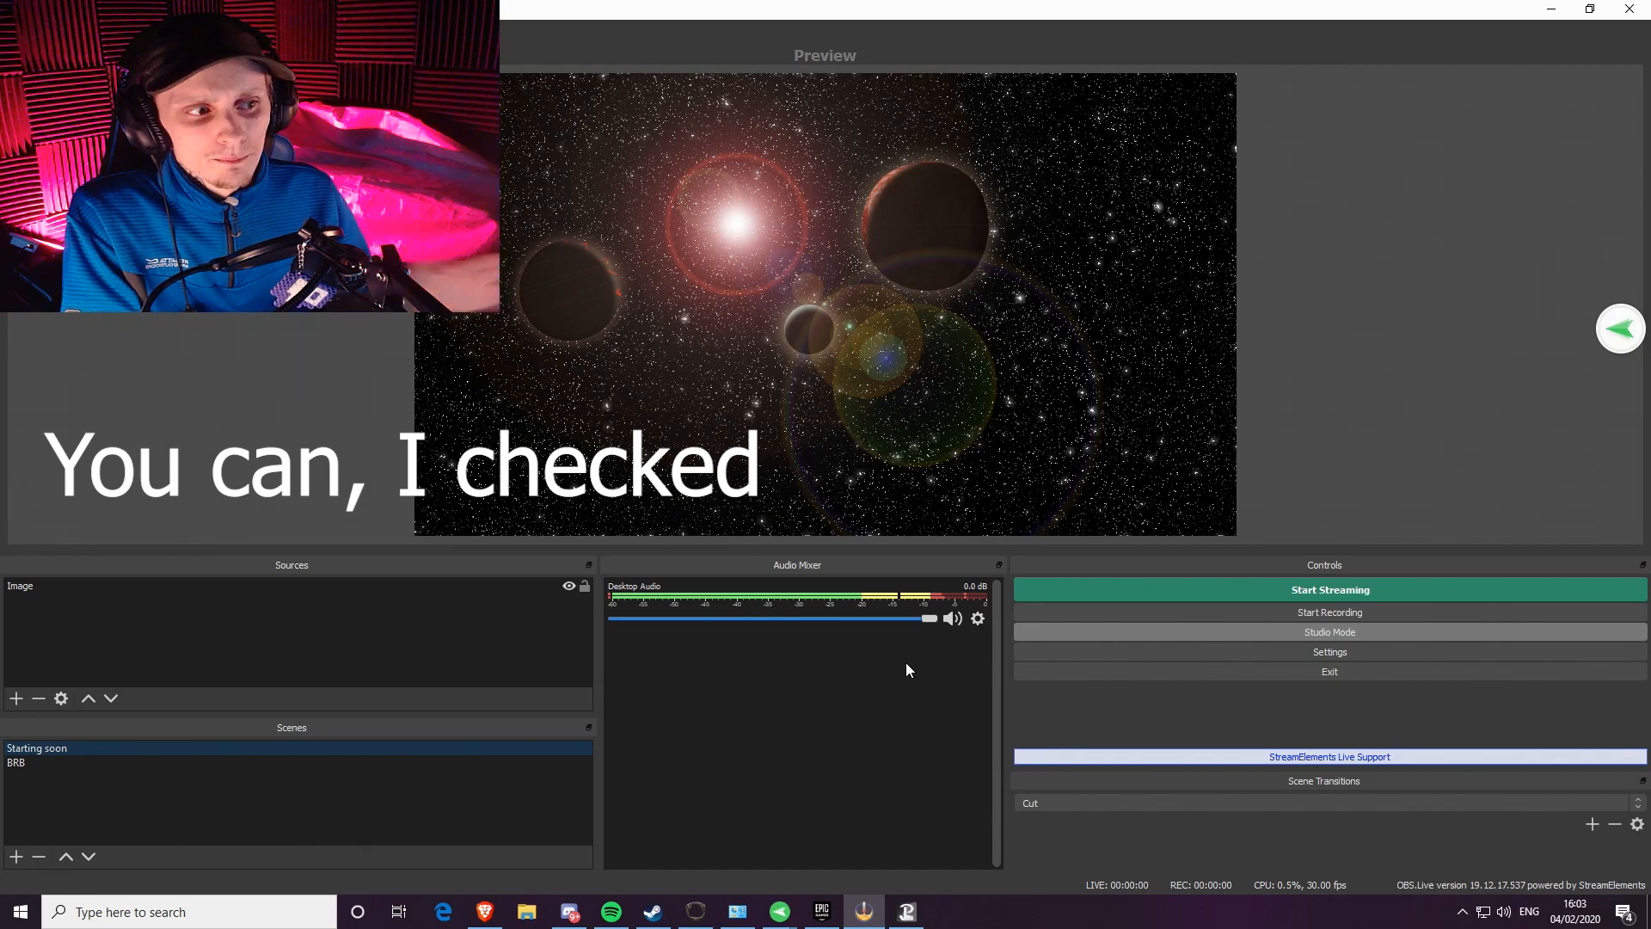
Change the switch-to-scene hotkeys to SHIFT for BRB and SHIFT + 1 for Starting soon, and save the settings
left_click(41, 79)
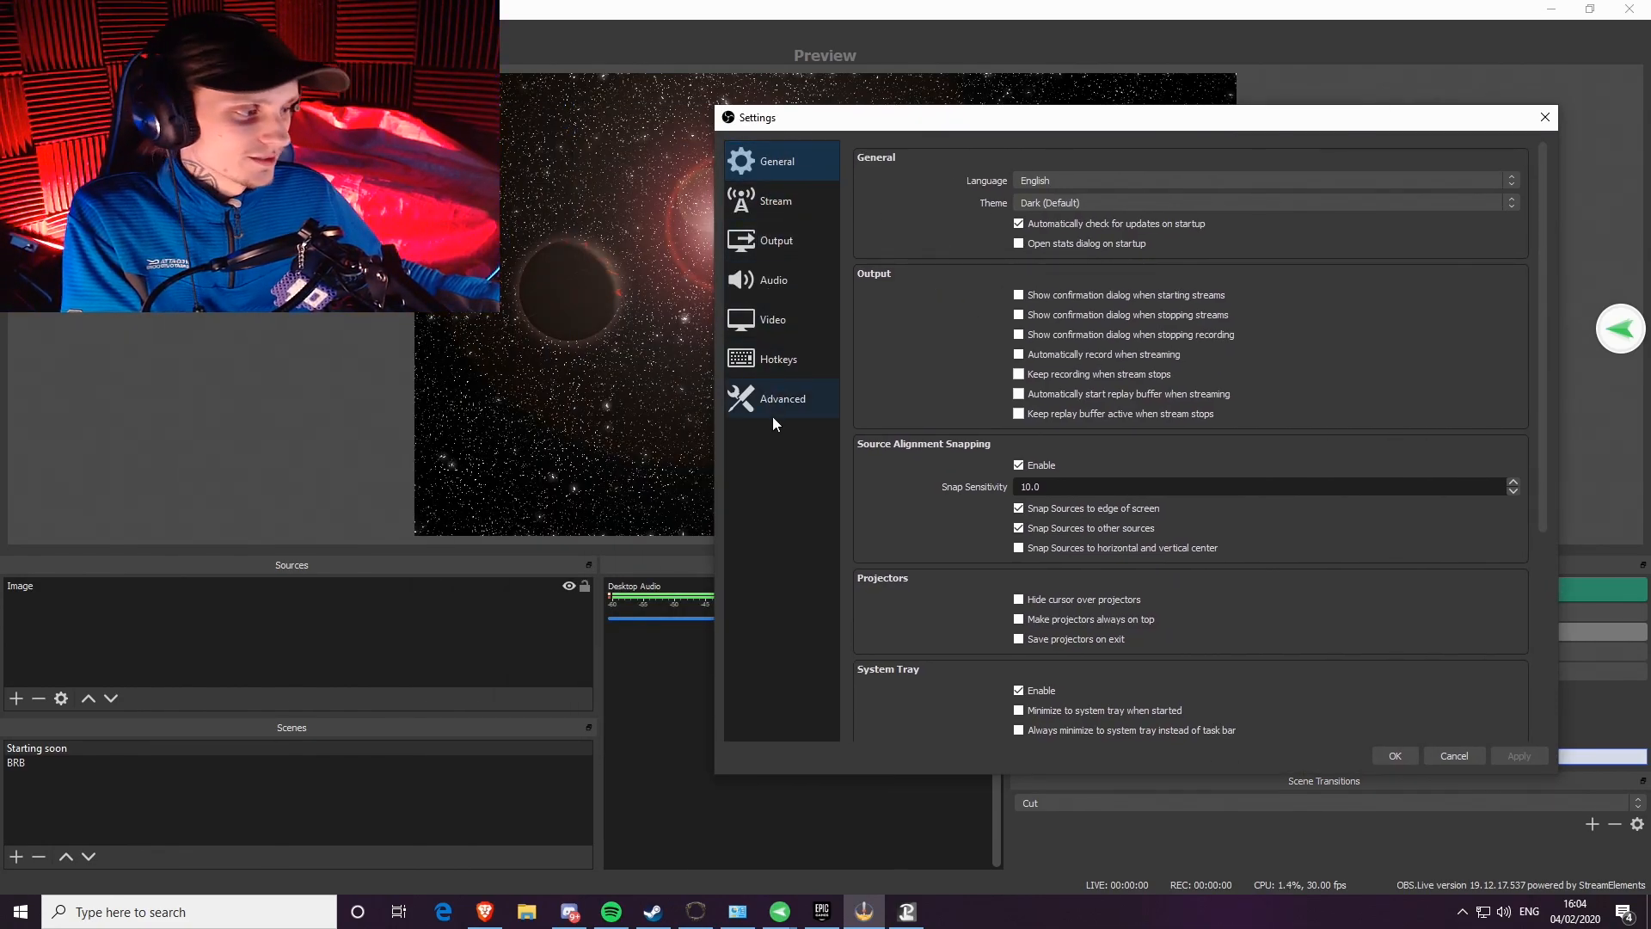
left_click(767, 362)
scroll(1040, 479, "down", 3)
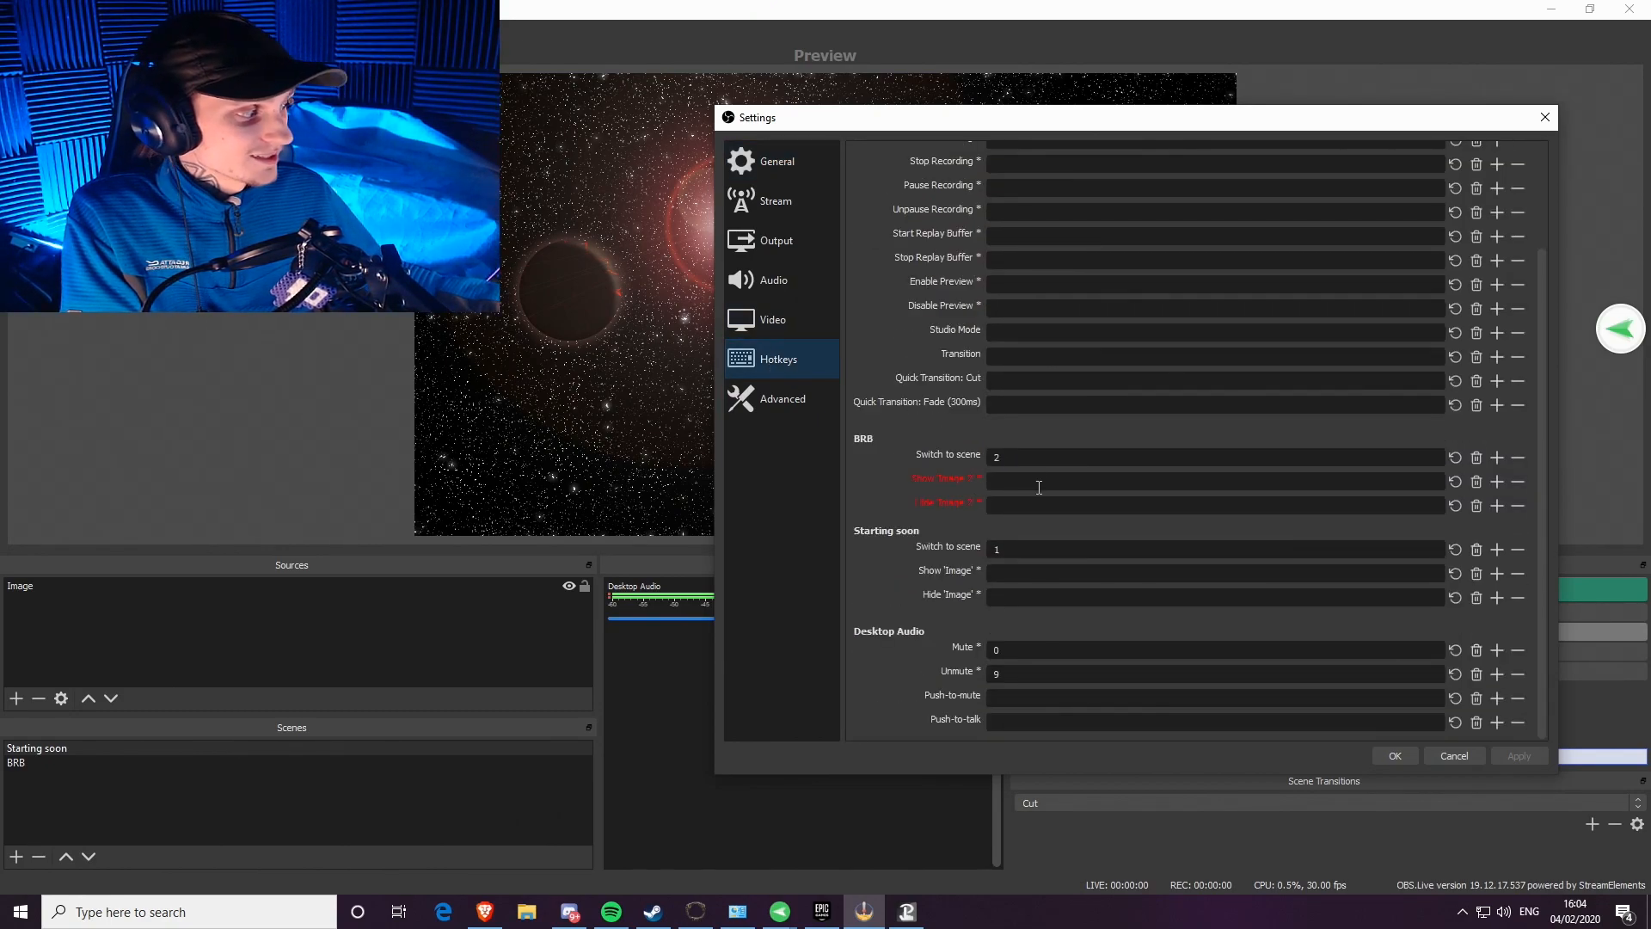
scroll(1087, 530, "up", 3)
scroll(1064, 539, "down", 3)
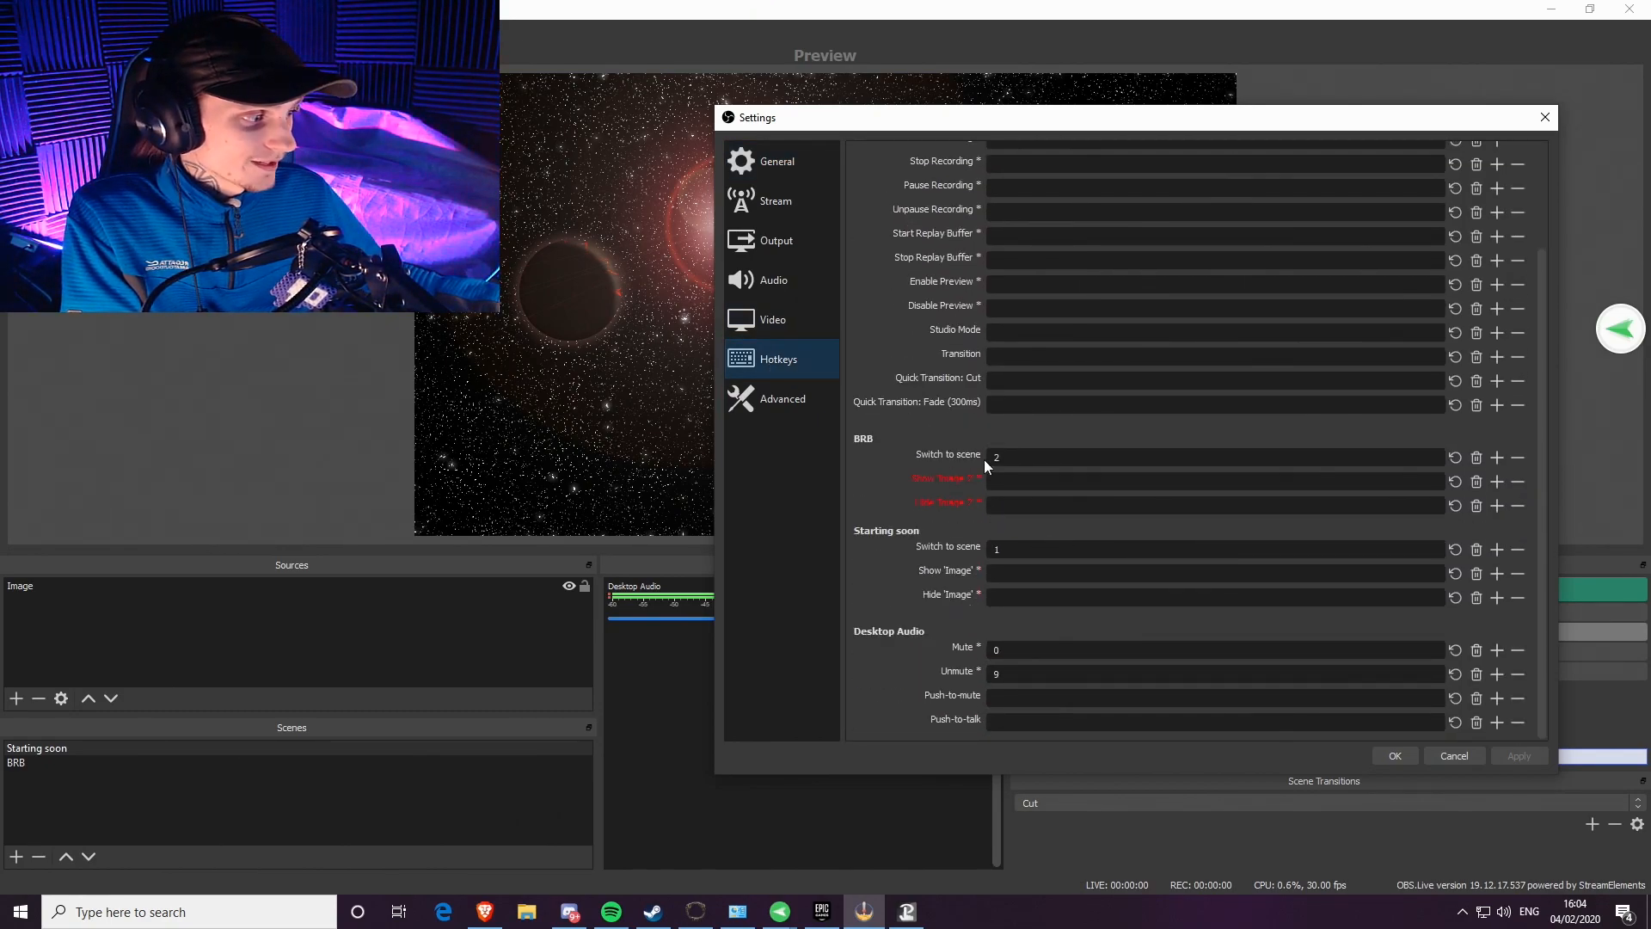
left_click(1144, 453)
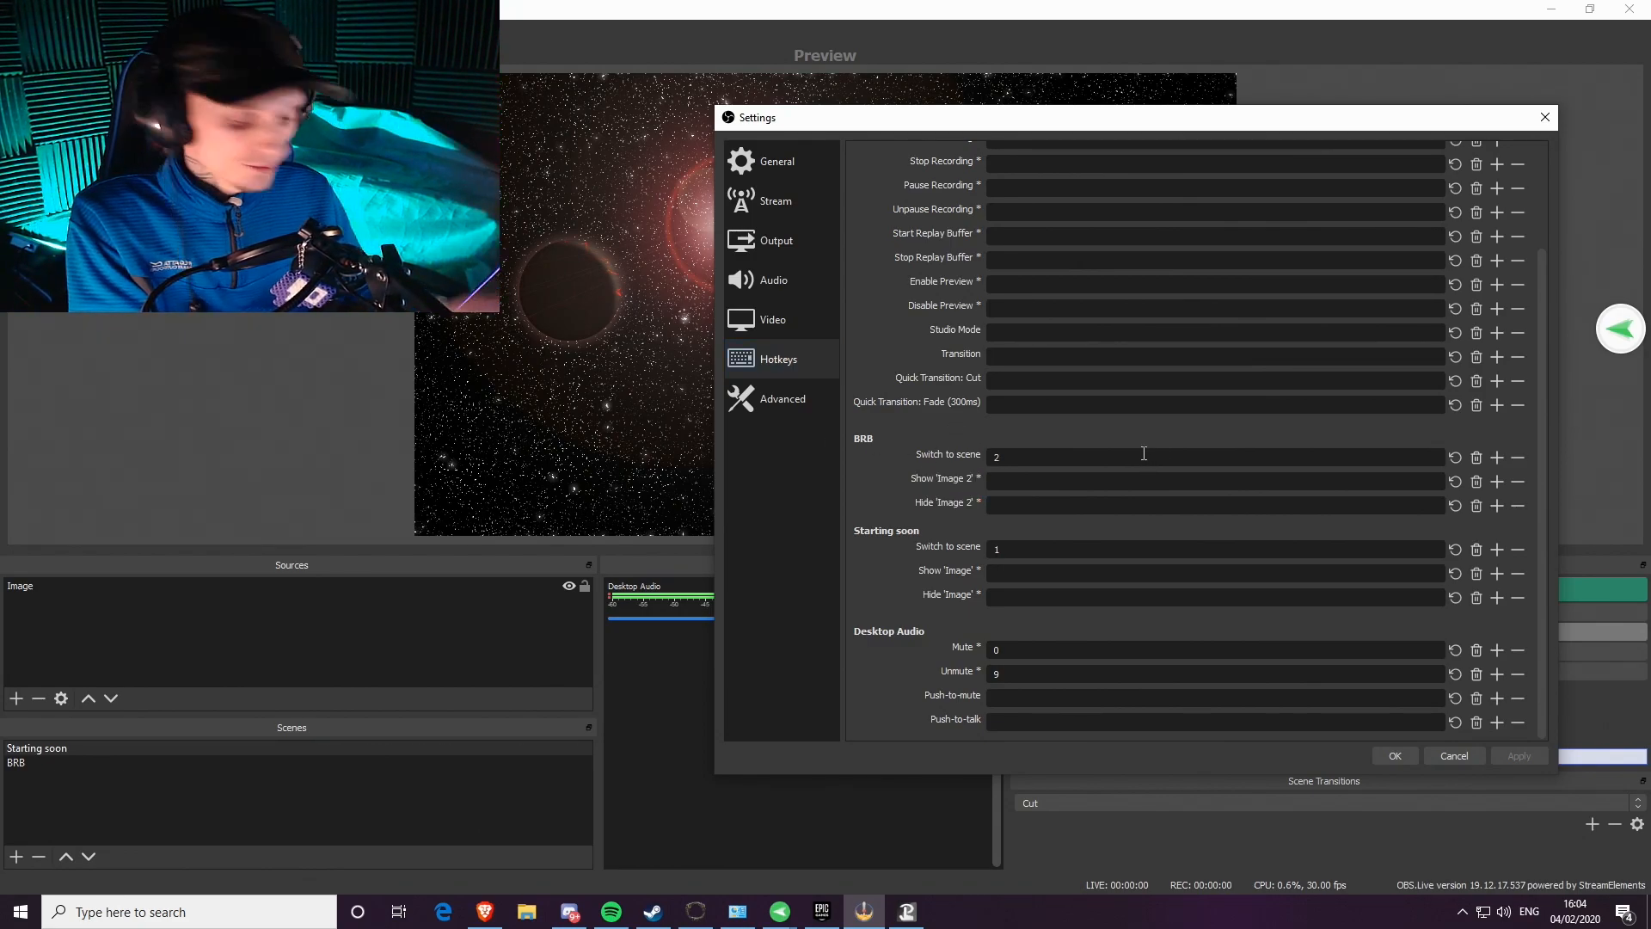
key("shift+2")
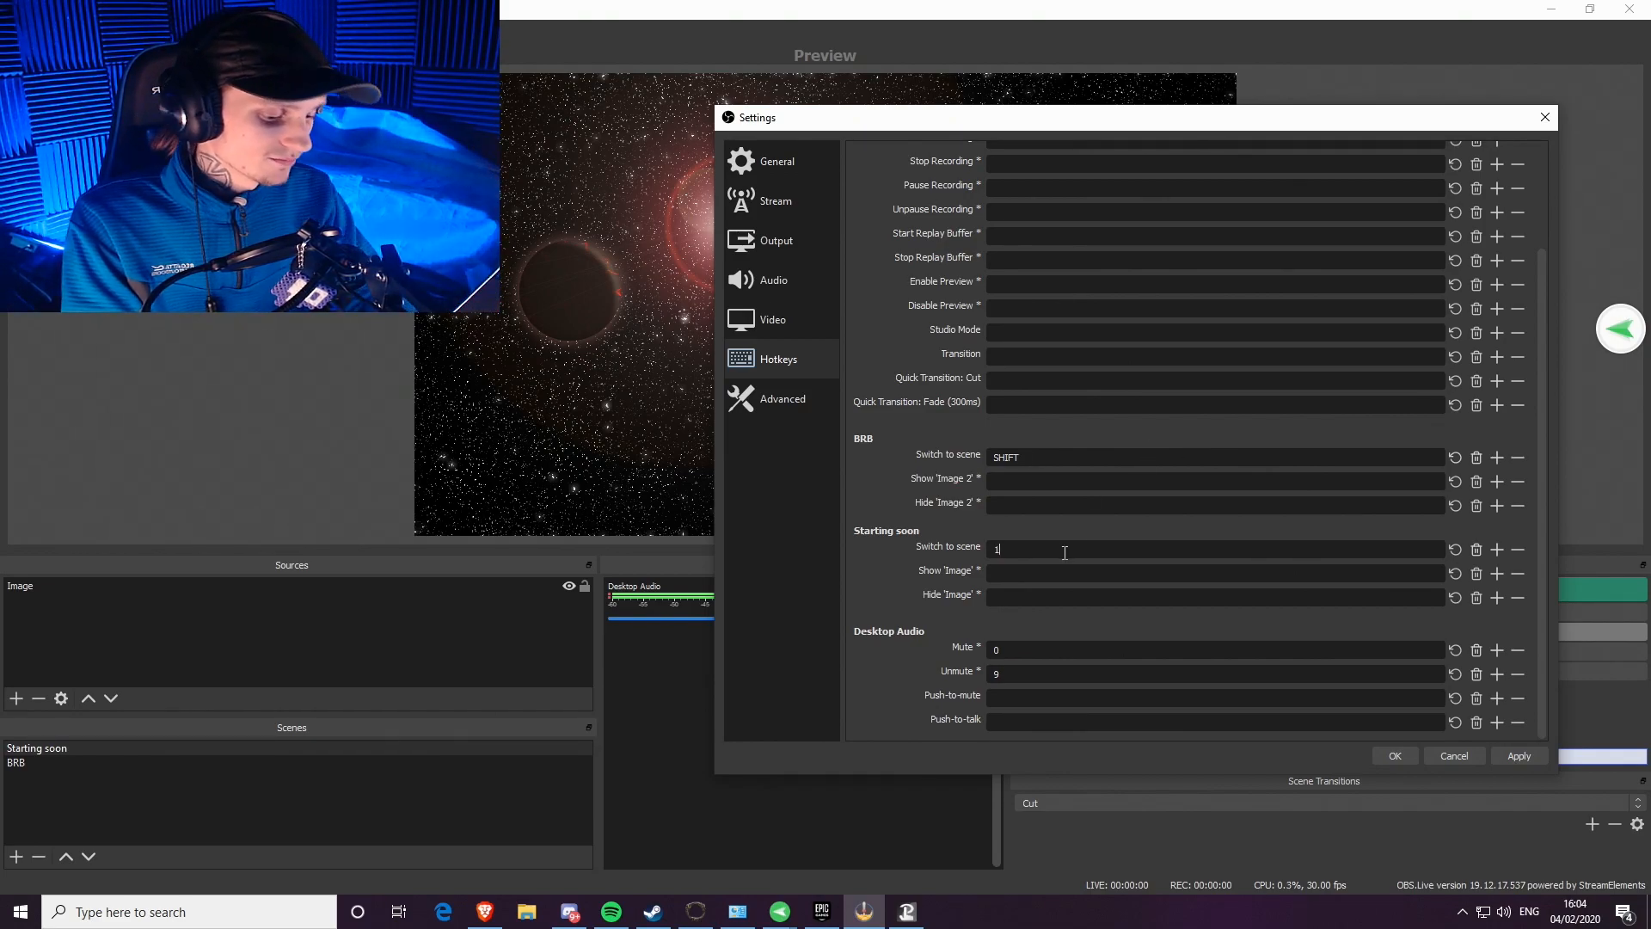
key("shift+1")
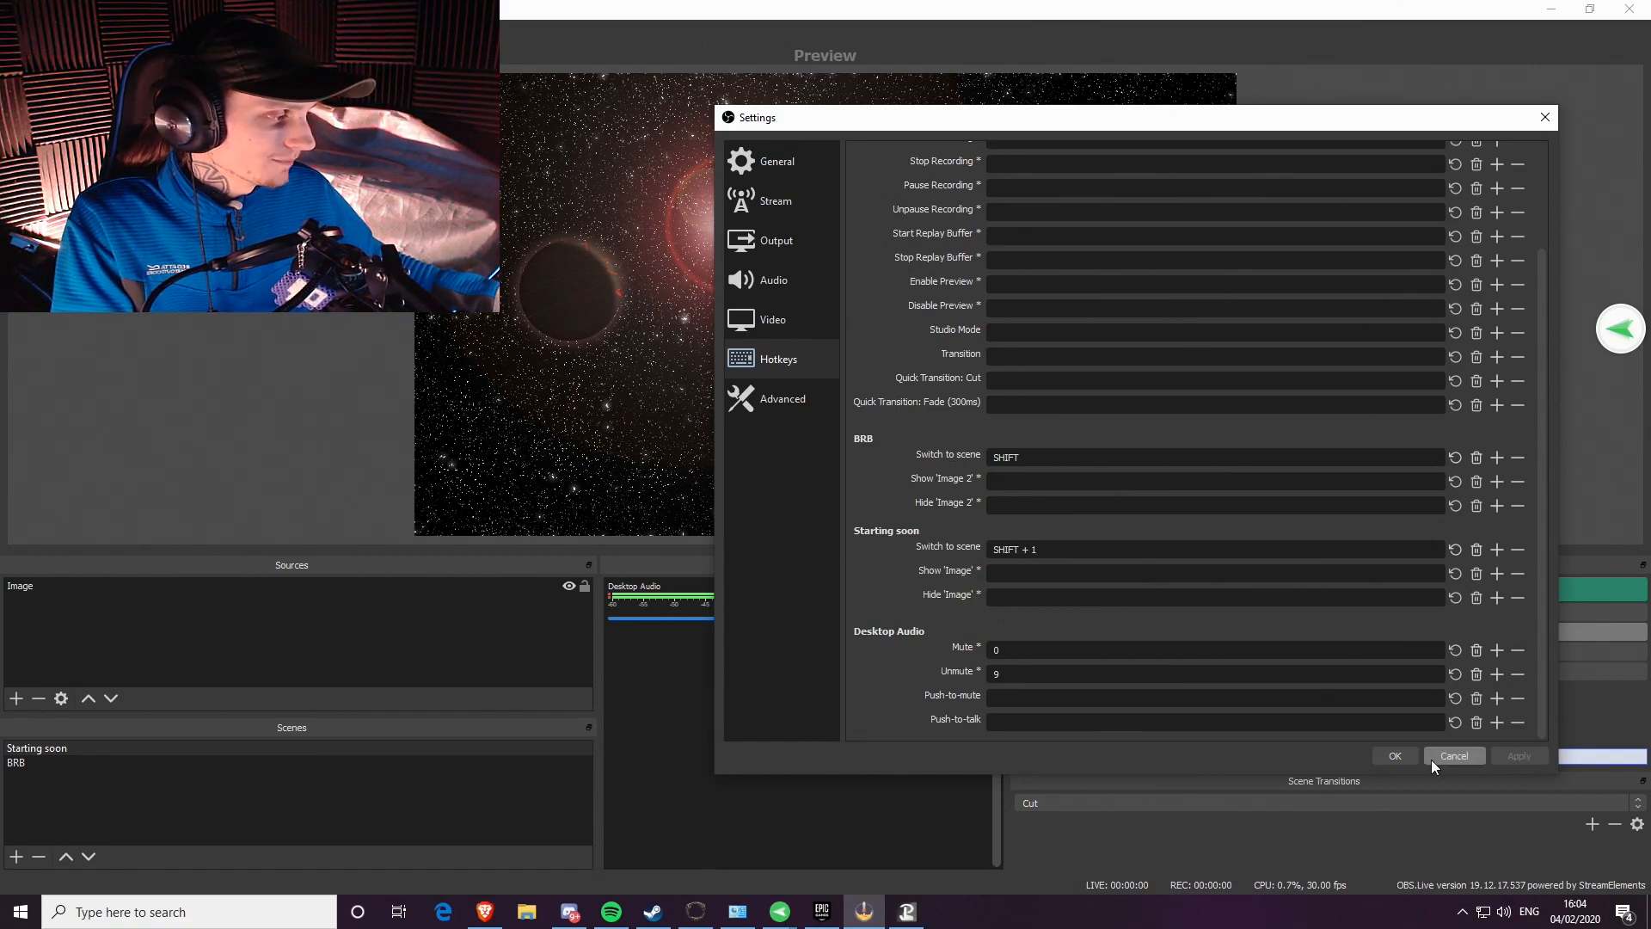
left_click(1401, 756)
Test the SHIFT + 1 hotkey by repeatedly selecting the BRB scene and switching back to Starting soon
left_click(459, 763)
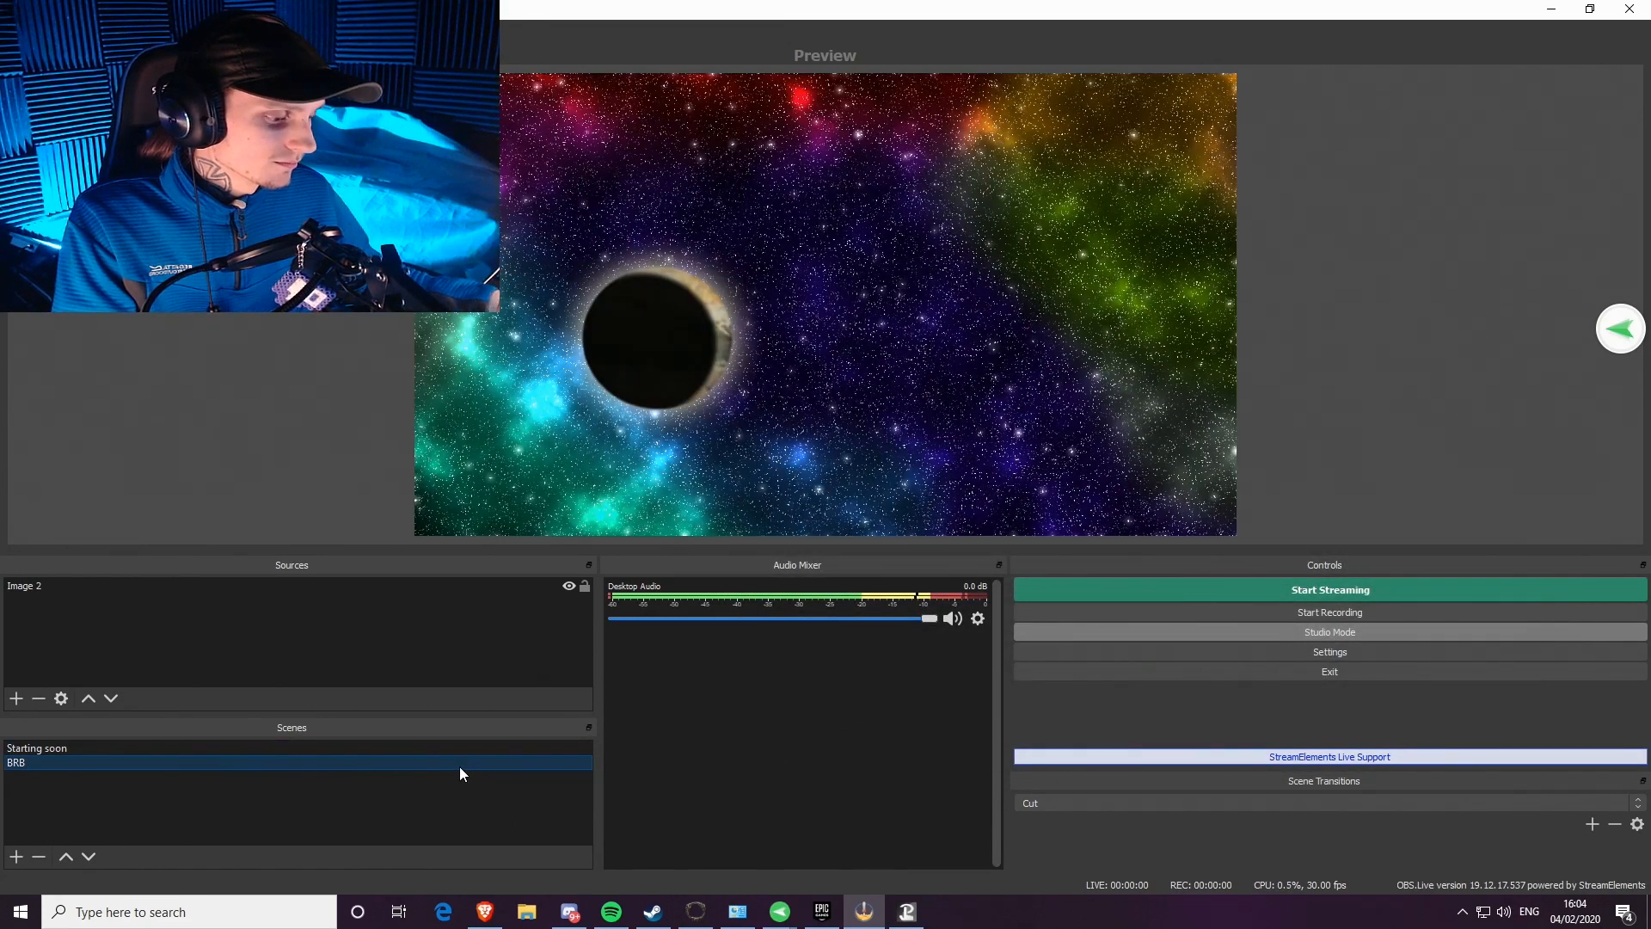
key("shift+1")
left_click(459, 766)
key("shift+1")
left_click(459, 766)
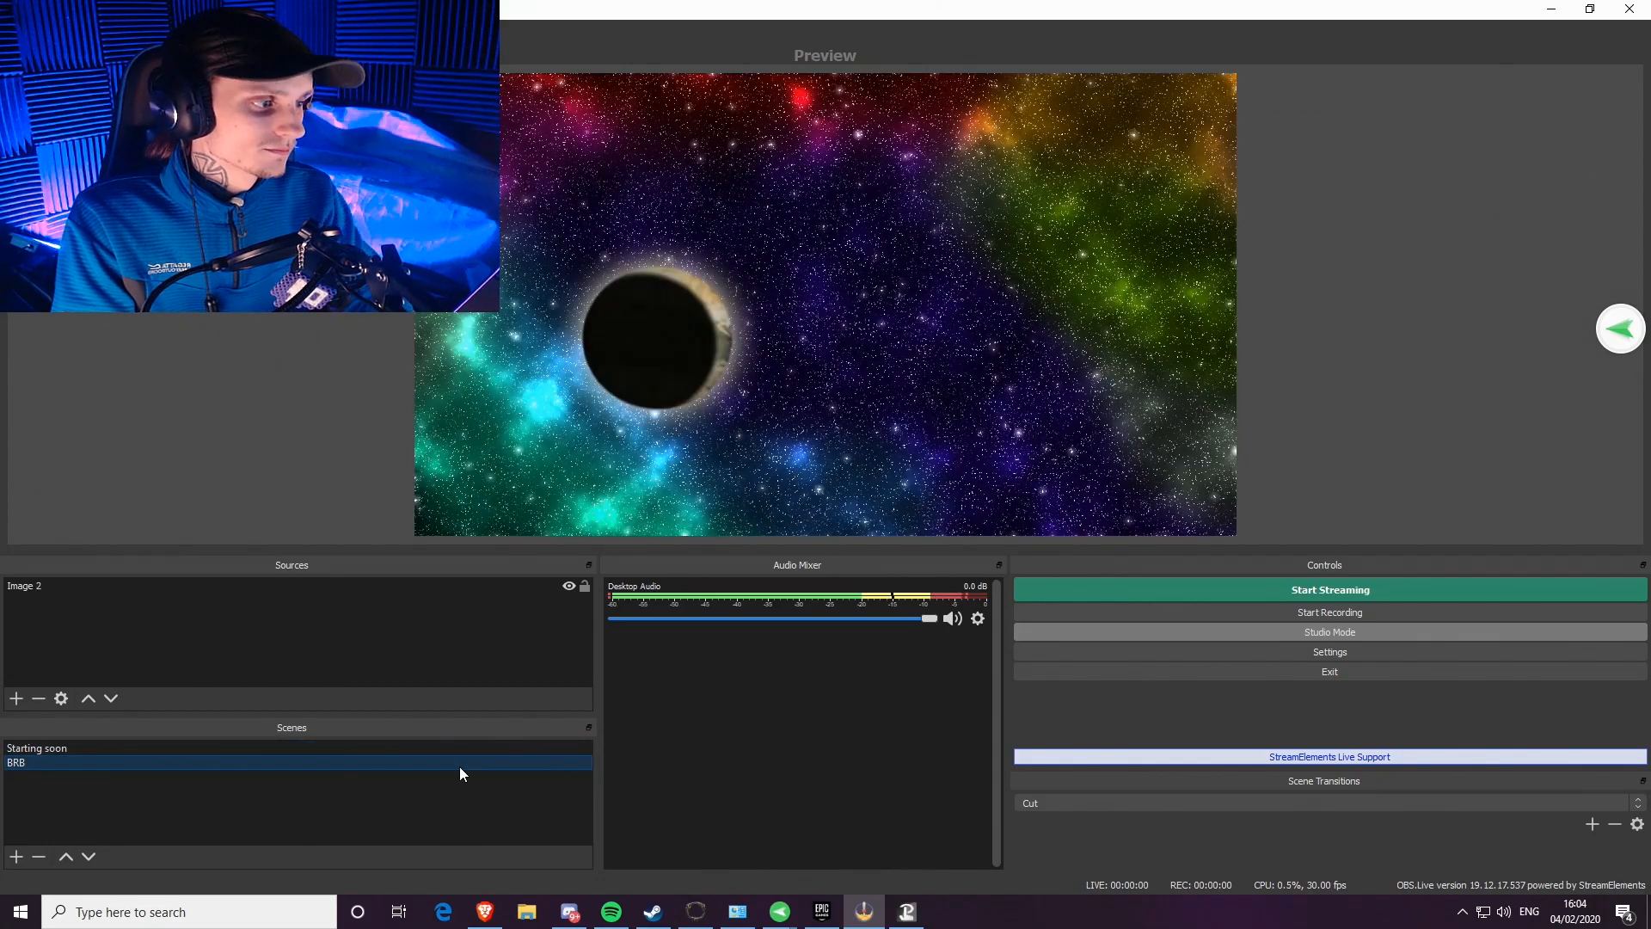
key("shift+1")
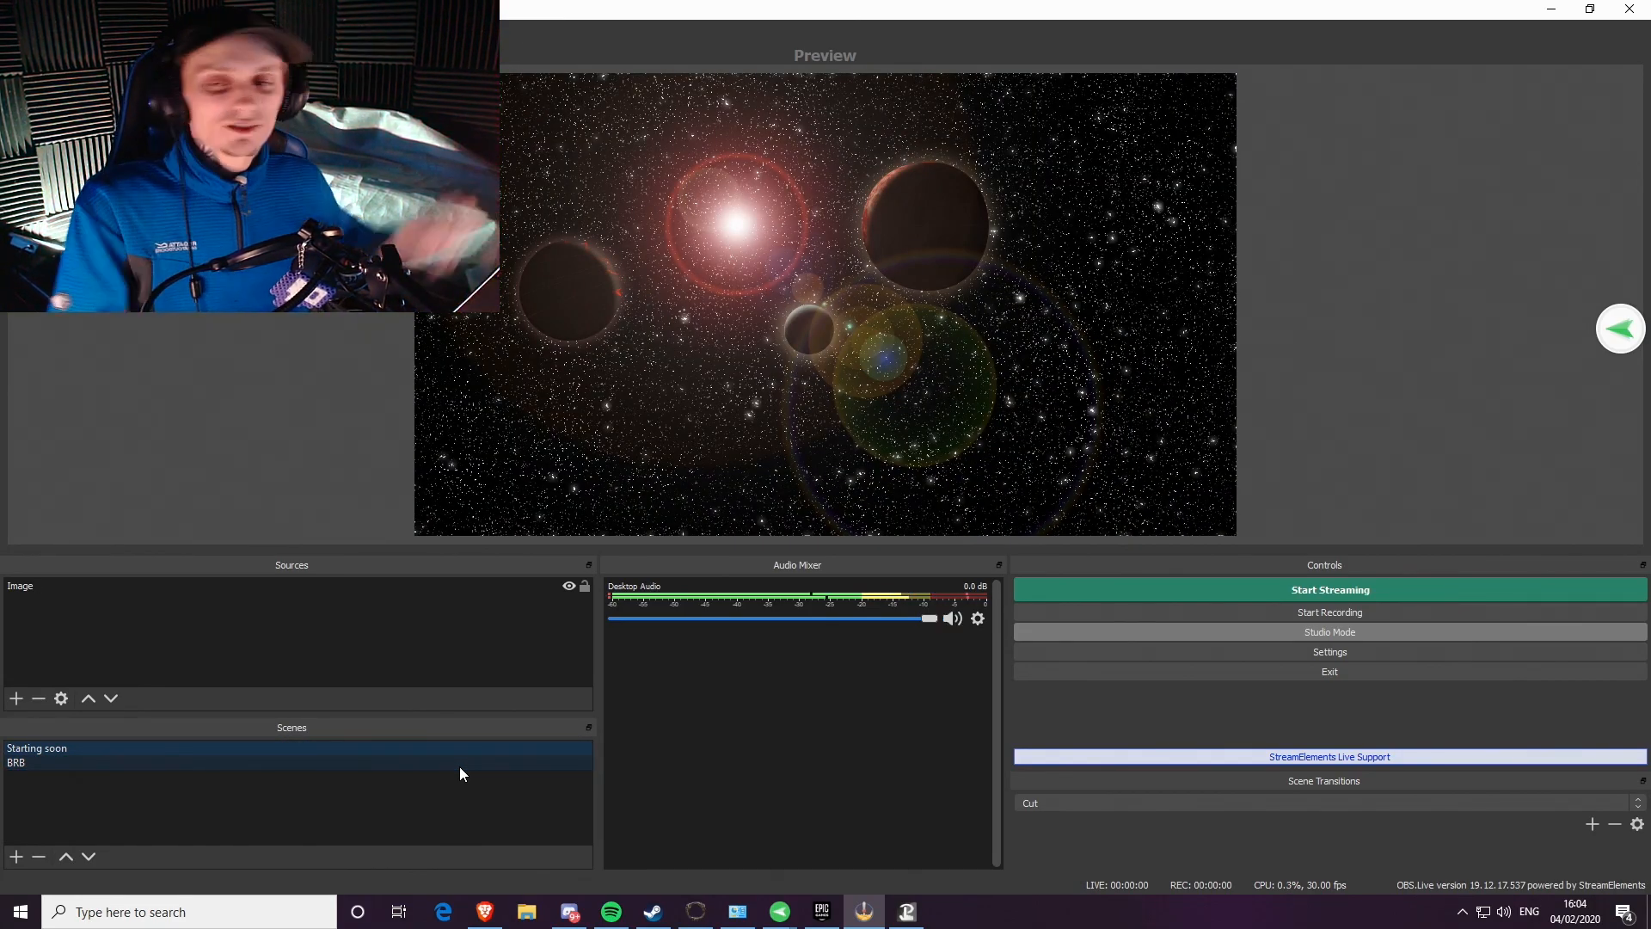
Switch to Touch Portal and delete the Stream button from the page
left_click(906, 911)
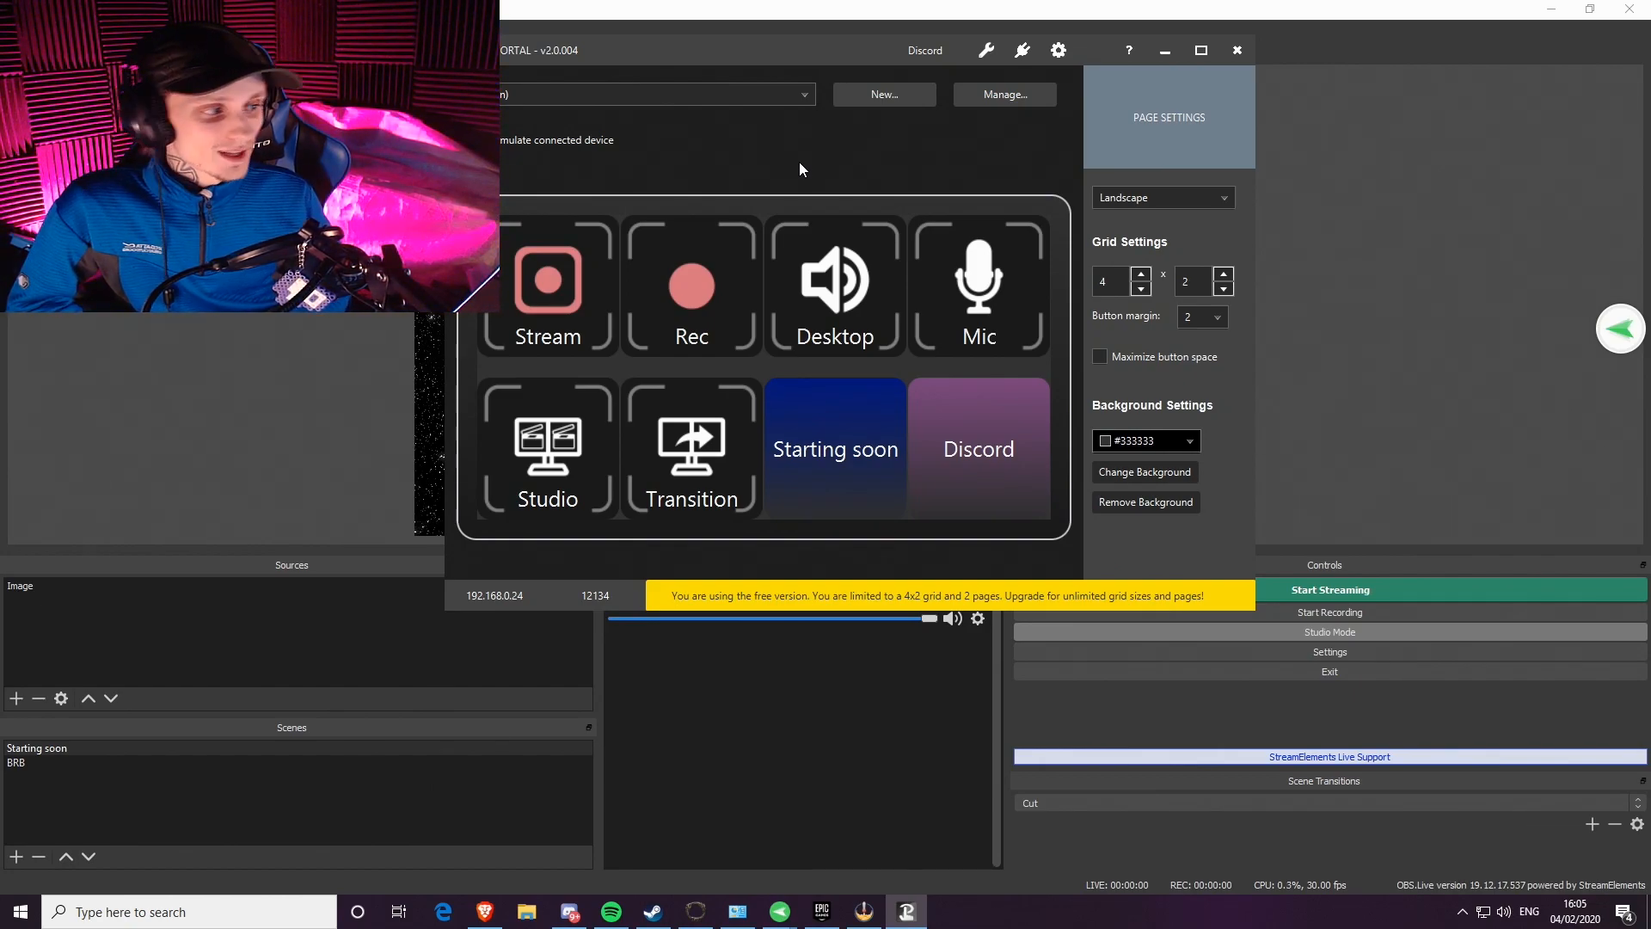
right_click(806, 251)
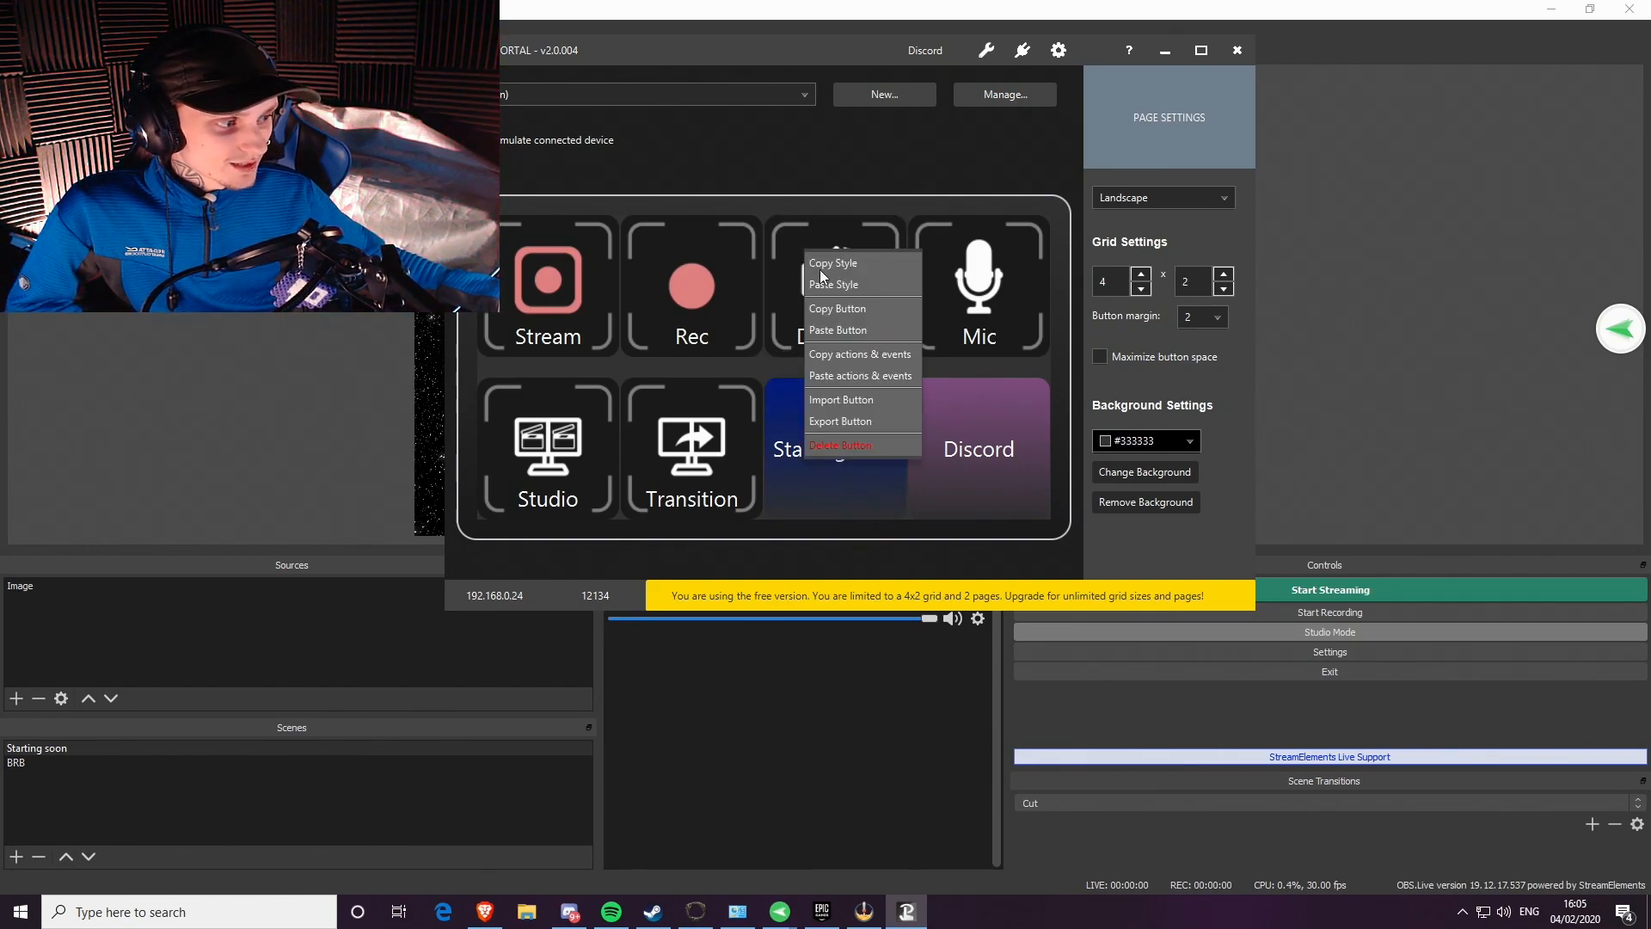
left_click(849, 124)
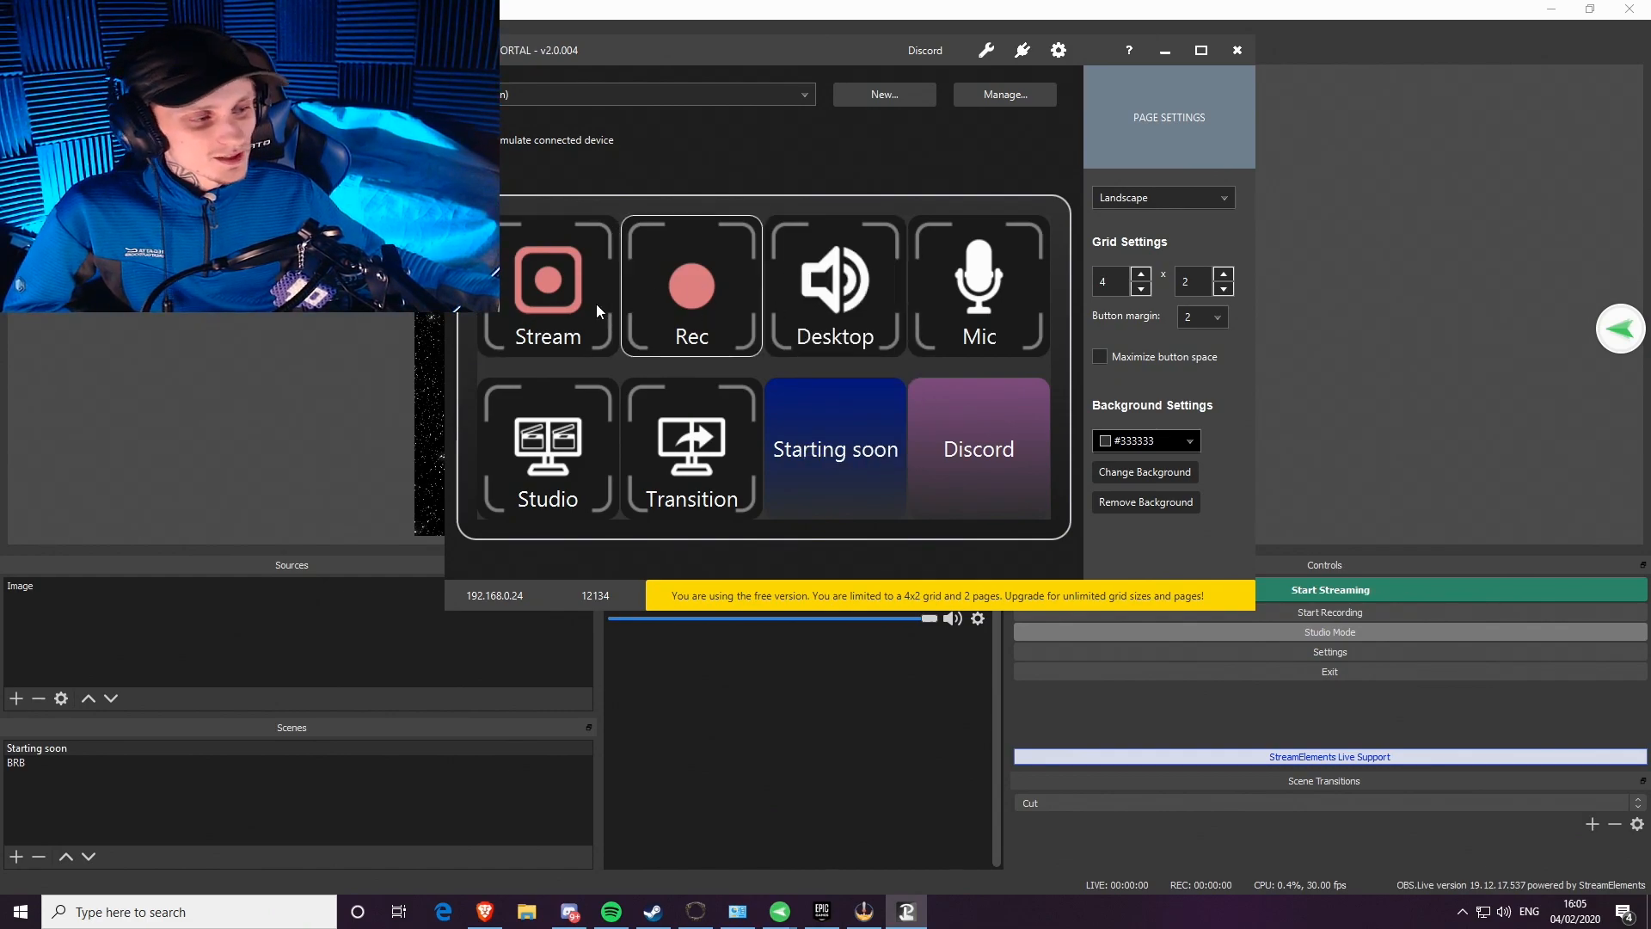
right_click(556, 280)
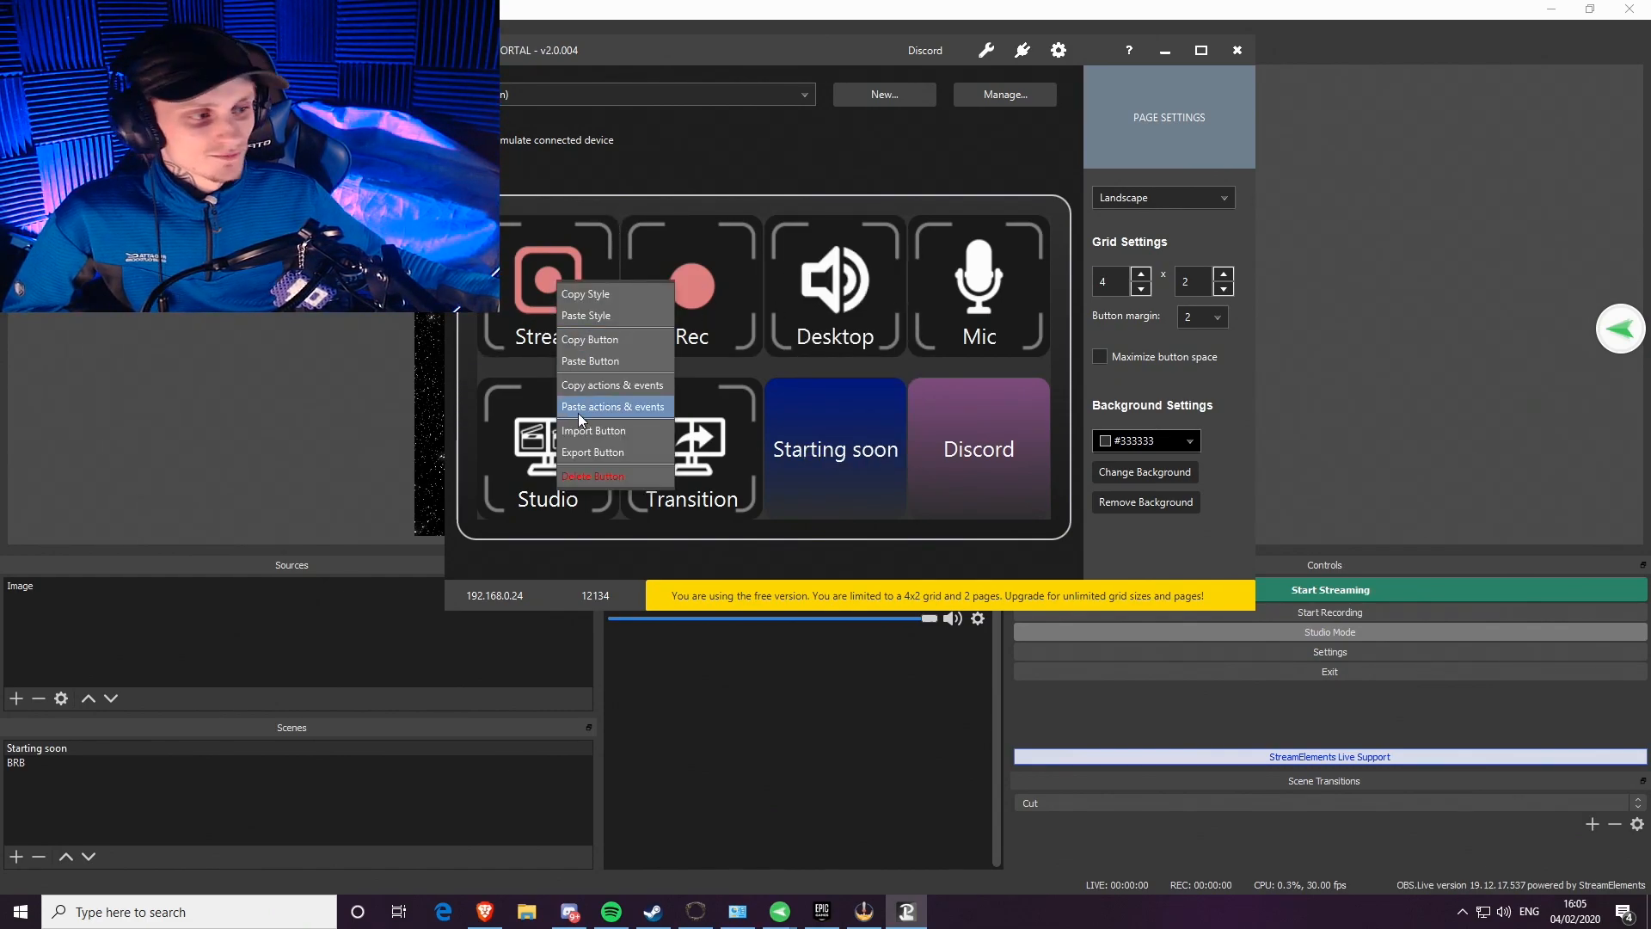
left_click(611, 473)
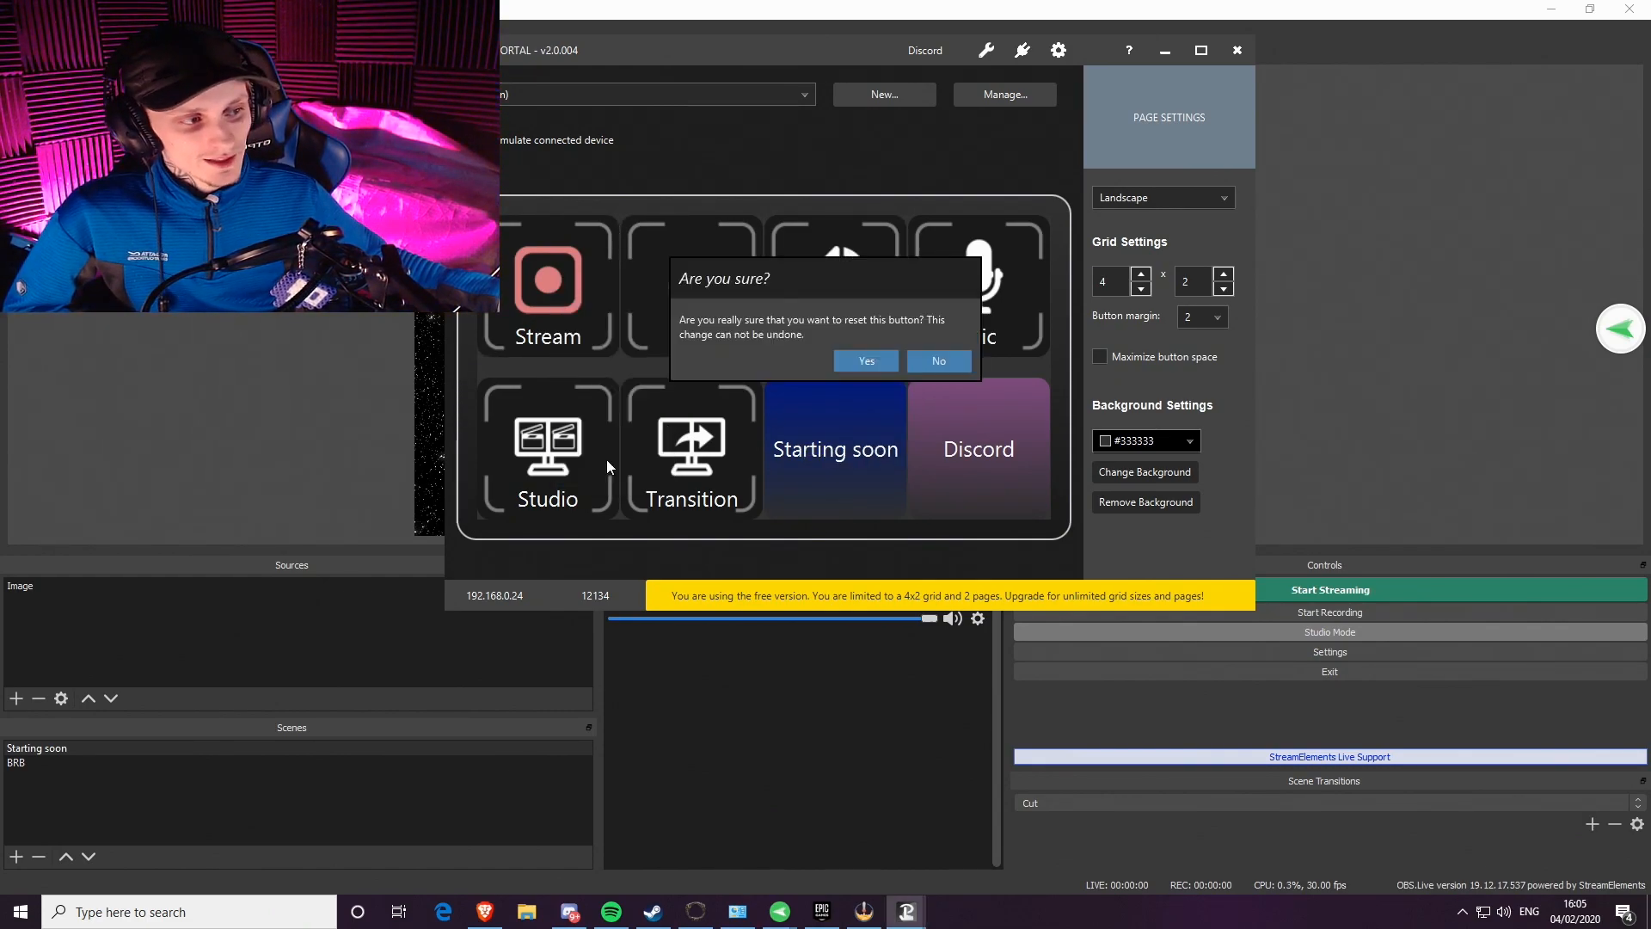
left_click(932, 355)
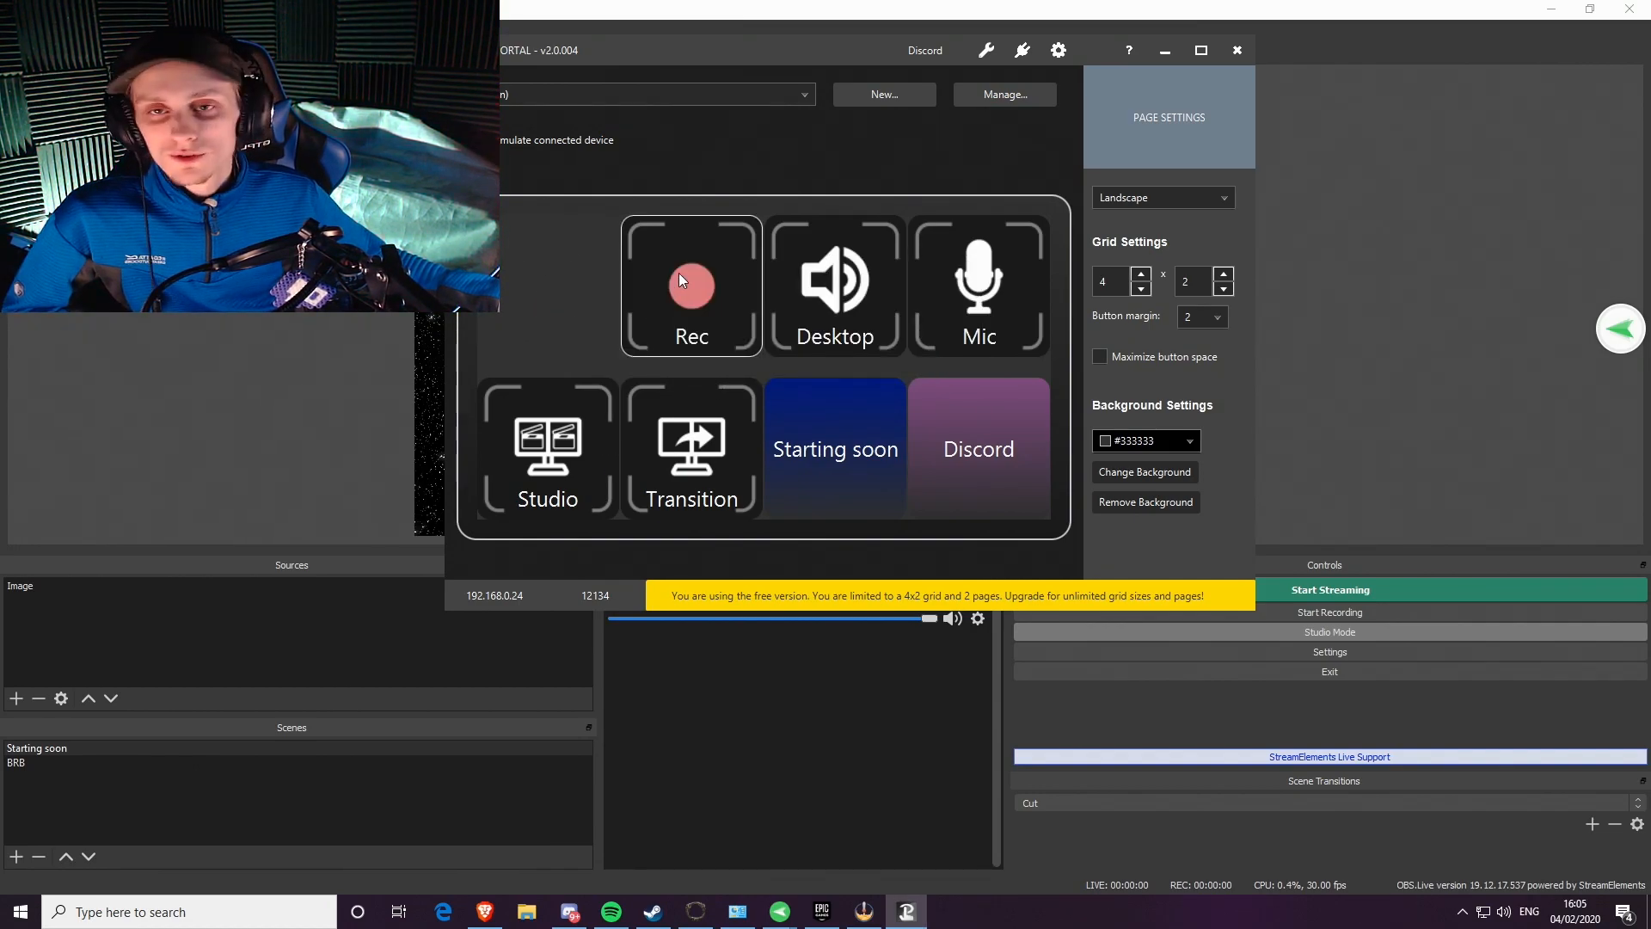
Delete the Rec button from the page and confirm the reset
right_click(678, 271)
left_click(730, 470)
left_click(868, 362)
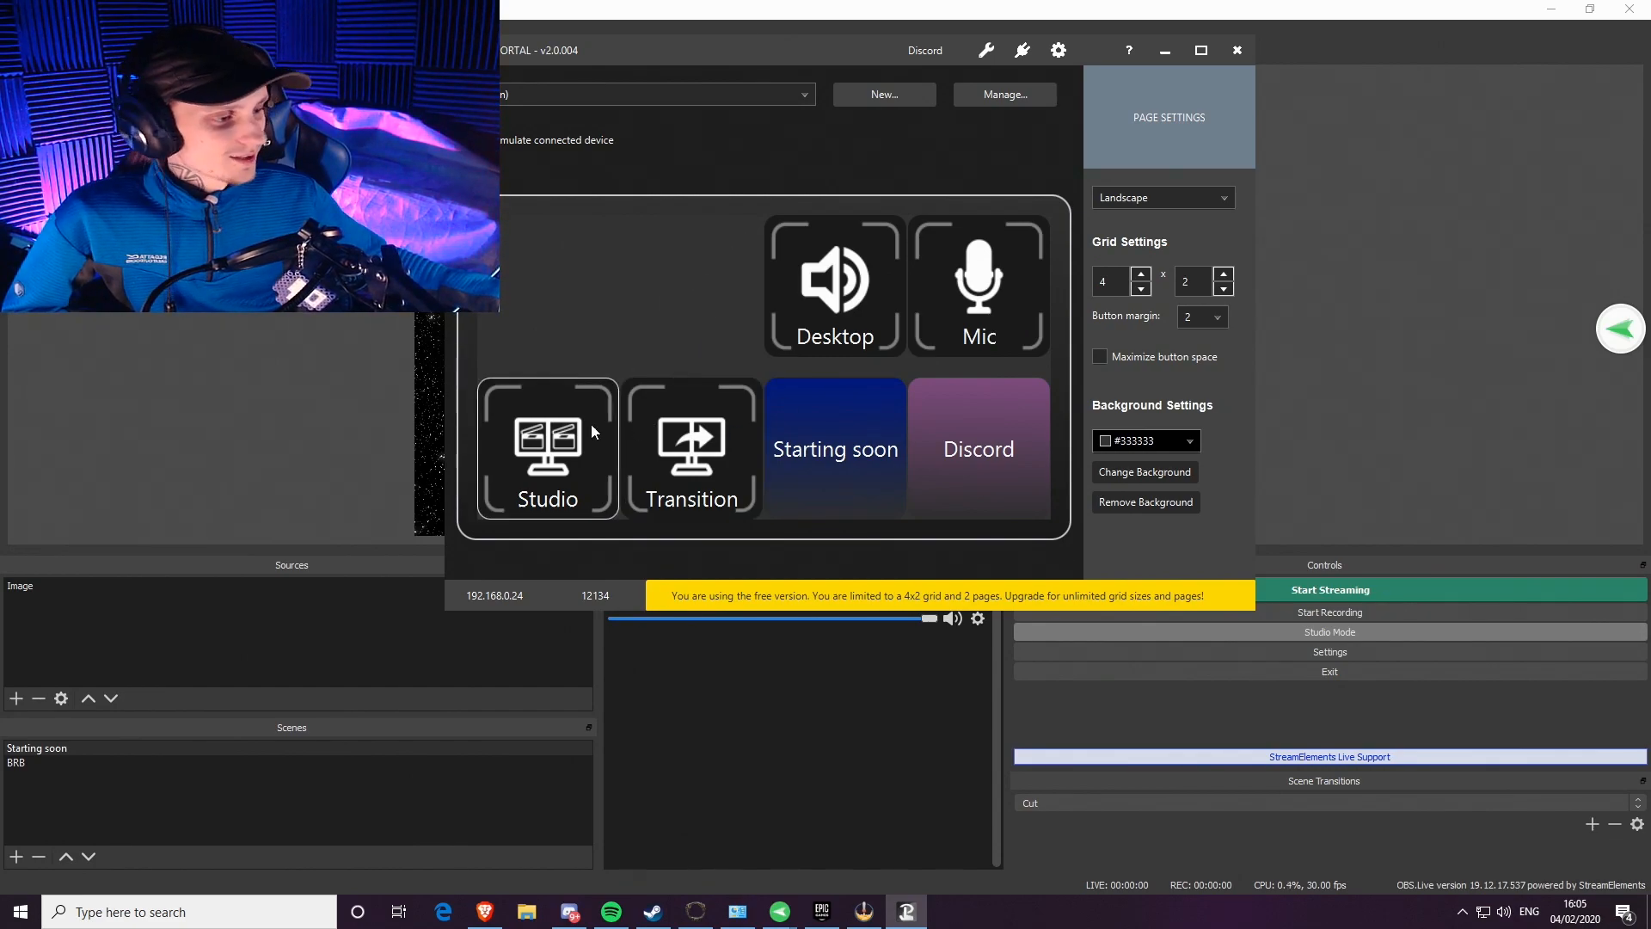